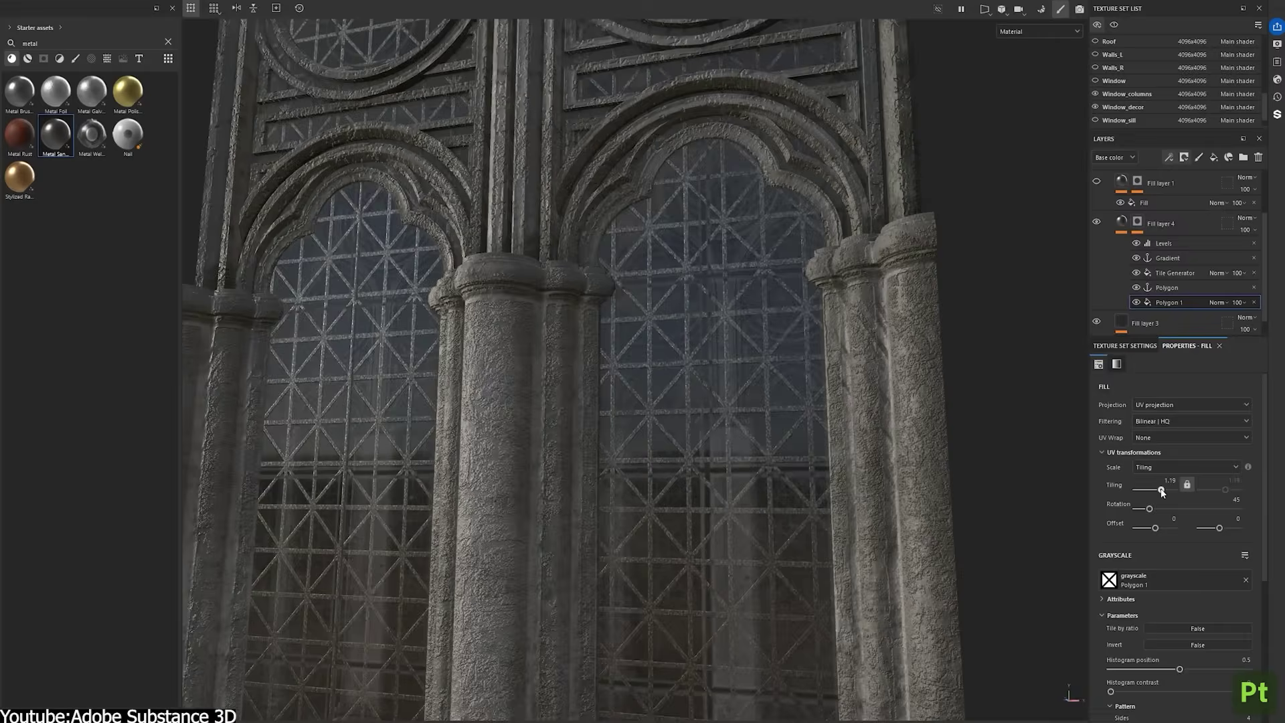
- Adjust the window glass base colour, then select a fill layer to edit its material
{"action": "left_click", "coordinate": [1160, 563]}
{"action": "left_click", "coordinate": [1199, 282]}
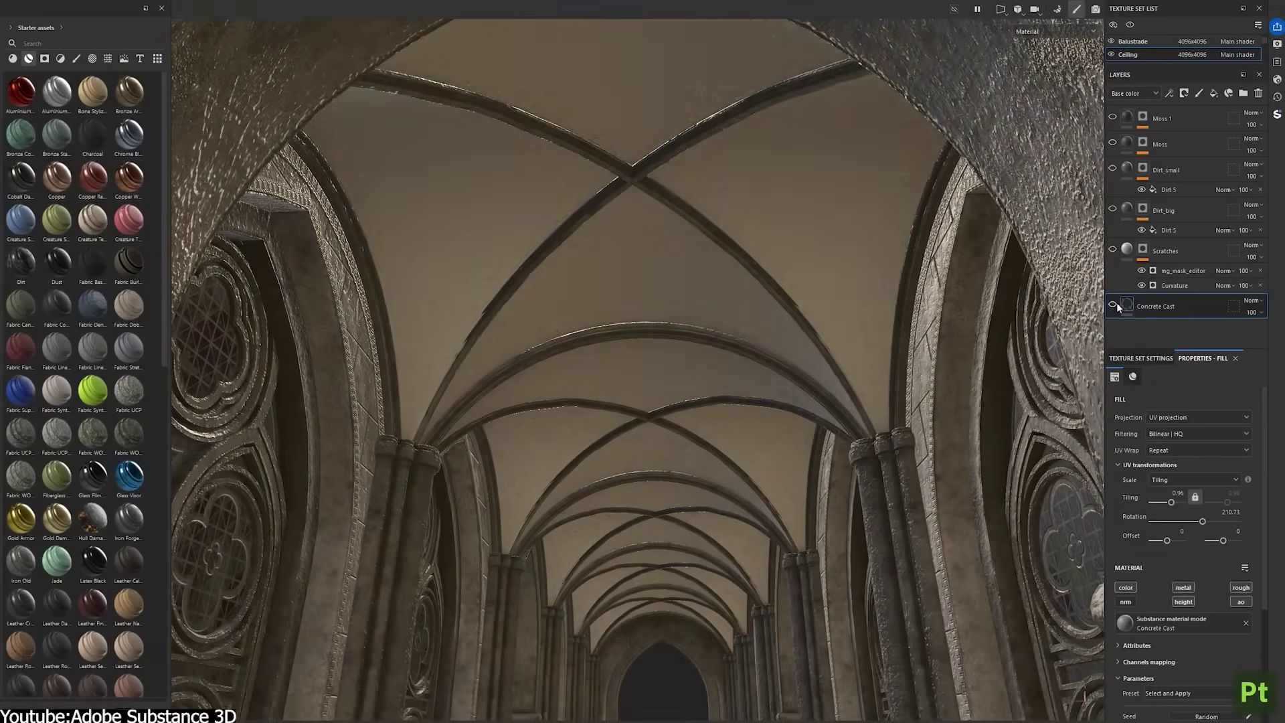
- Turn on the Dirt layer's visibility so grime shows on the vaulted ceiling
{"action": "left_click", "coordinate": [1113, 210]}
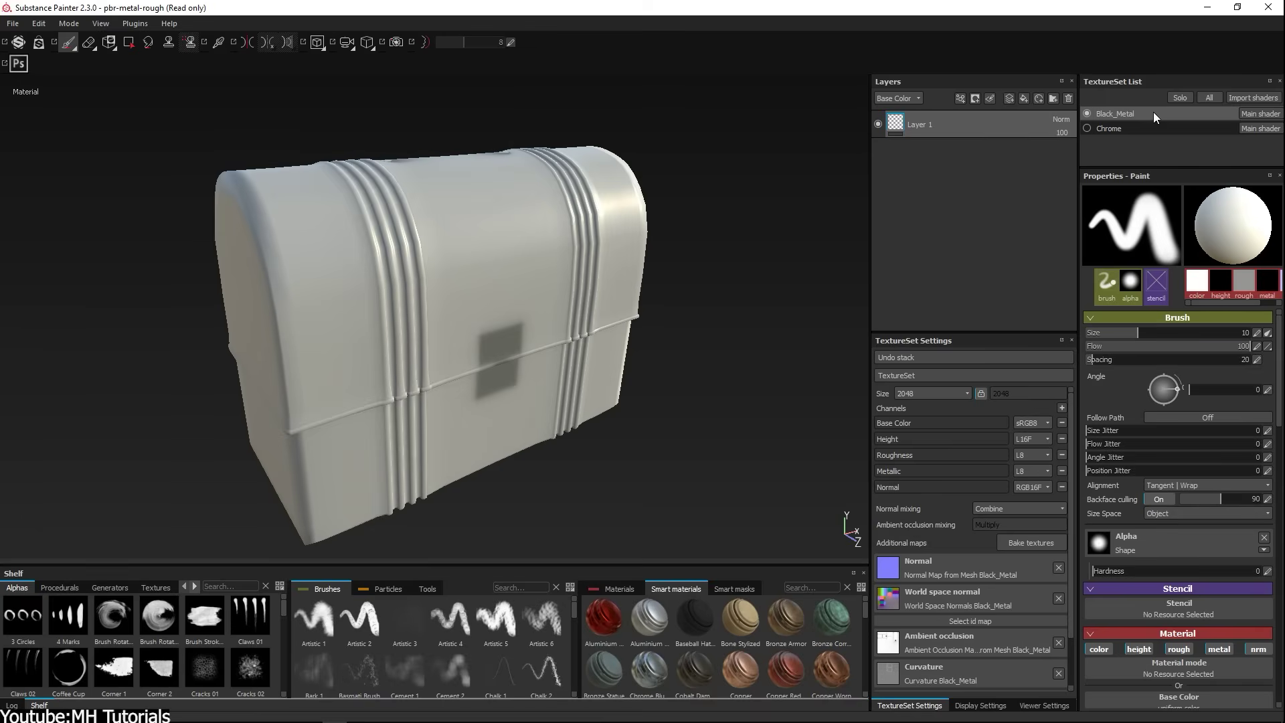
- Apply the Steel Dark Aged smart material to the chest and select its Finish Rough filter
{"action": "left_click", "coordinate": [1038, 98]}
{"action": "left_click", "coordinate": [1126, 131]}
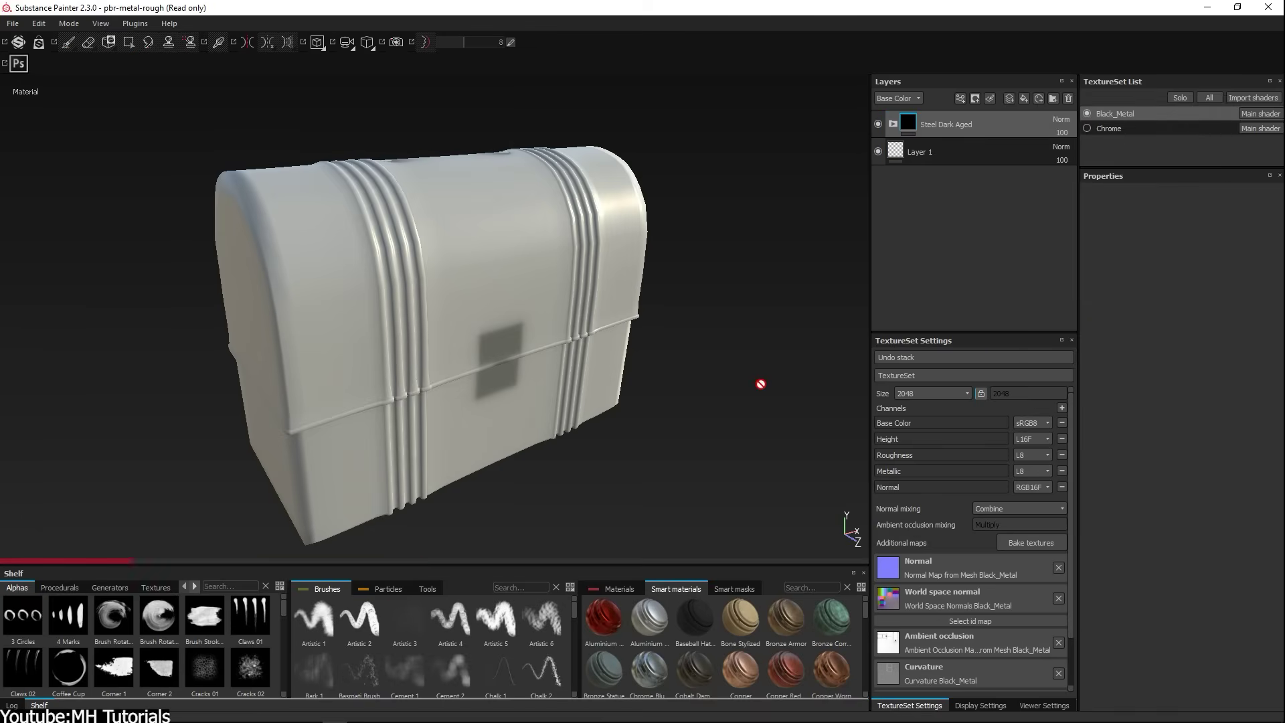
{"action": "left_click_drag", "start_coordinate": [696, 453], "coordinate": [900, 136], "text": "alt"}
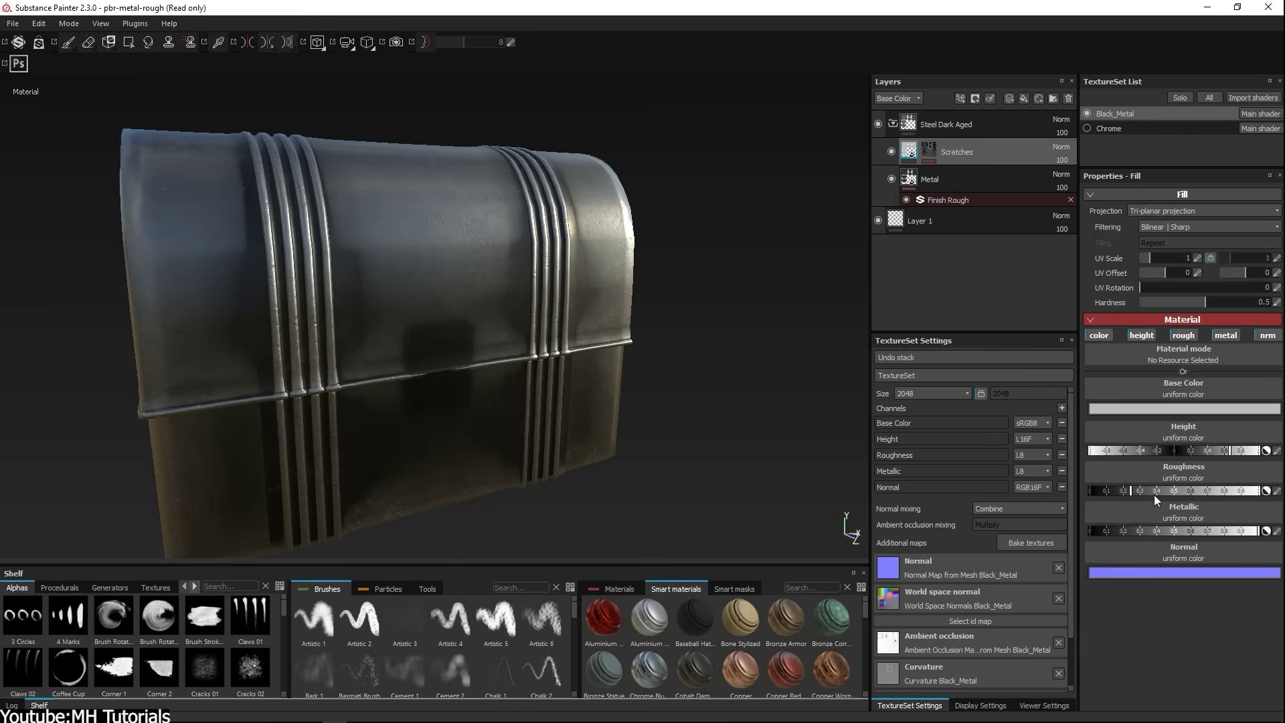
{"action": "left_click", "coordinate": [945, 199]}
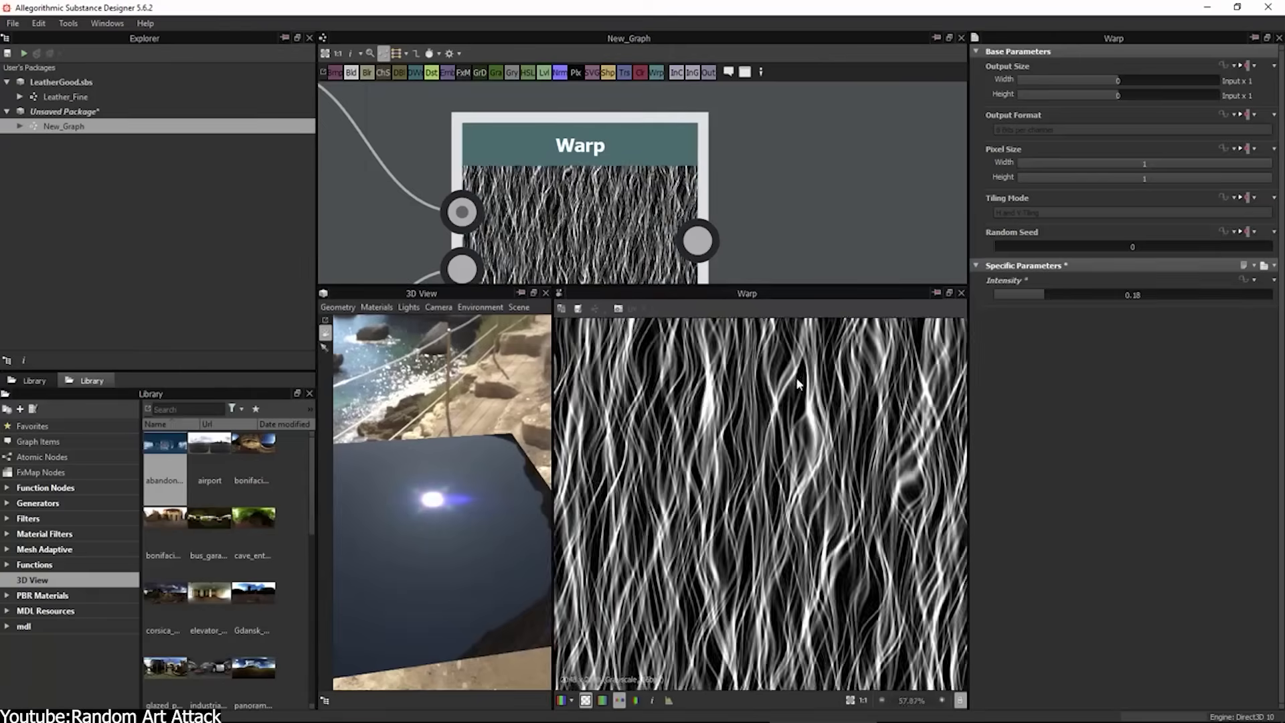
- Add a Splatter node after Warp, raise its Zoom and set Pattern Size Width to 250
{"action": "scroll", "coordinate": [718, 186], "scroll_direction": "down", "scroll_amount": 3}
{"action": "key", "text": "space"}
{"action": "left_click", "coordinate": [744, 210]}
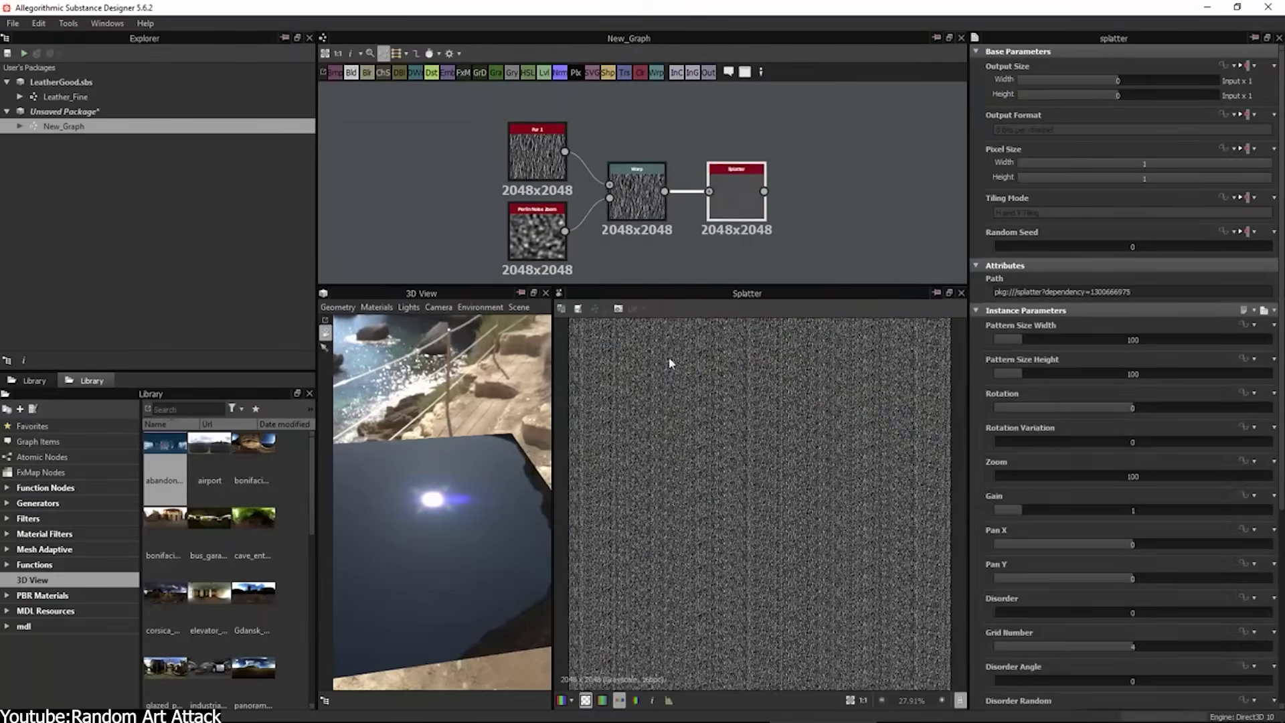
{"action": "left_click_drag", "start_coordinate": [996, 477], "coordinate": [1243, 475]}
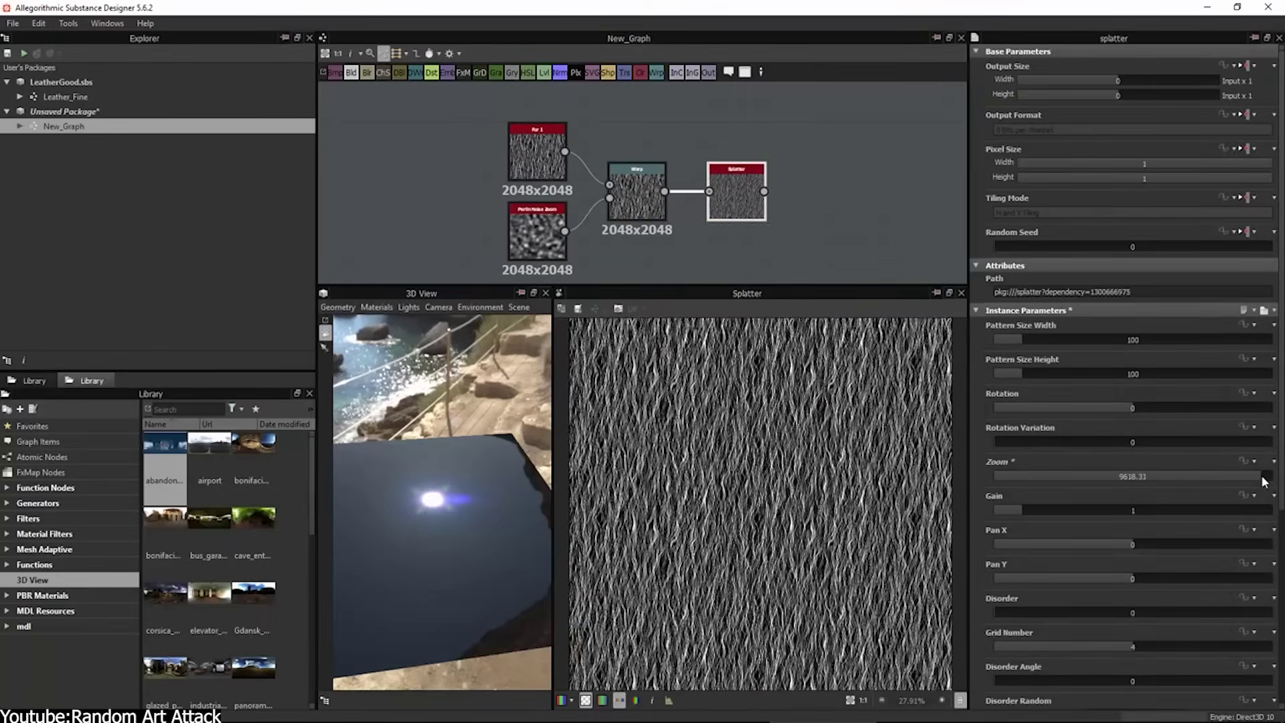
{"action": "double_click", "coordinate": [1071, 340]}
{"action": "type", "text": "250"}
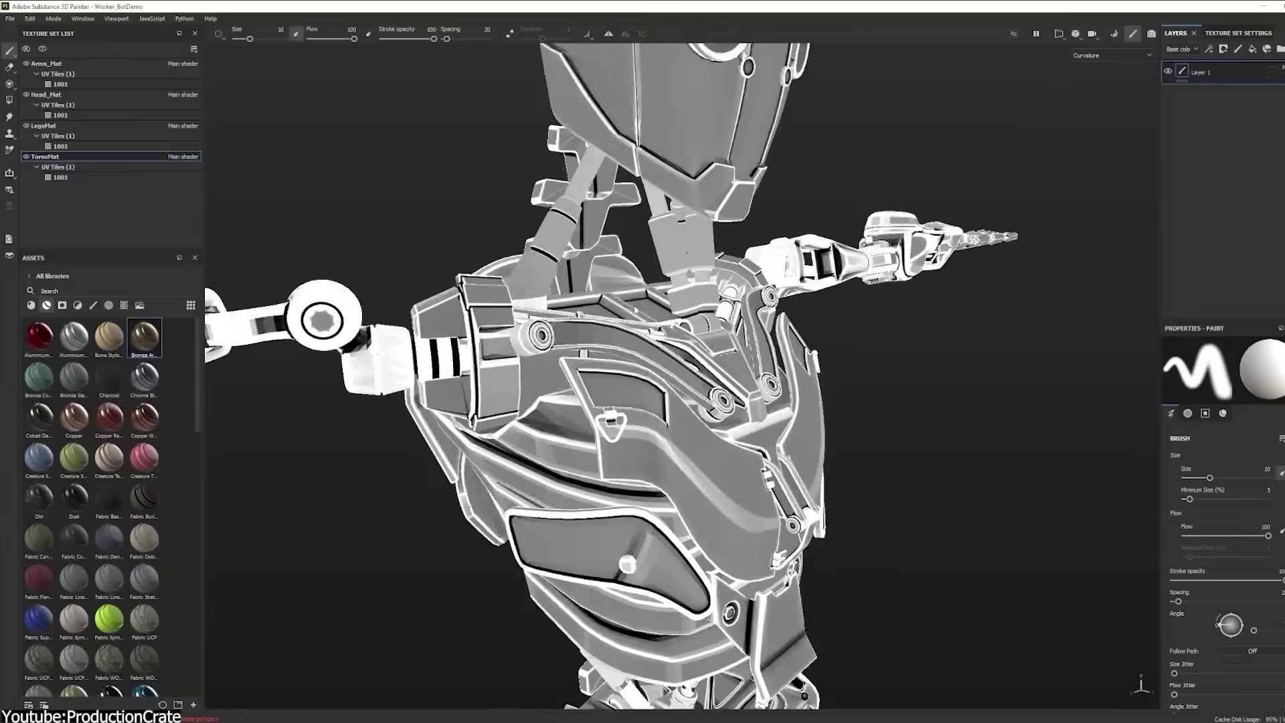
- Recolour the robot's torso paint from red to orange, then darken the leather scratch levels
{"action": "key", "text": "b"}
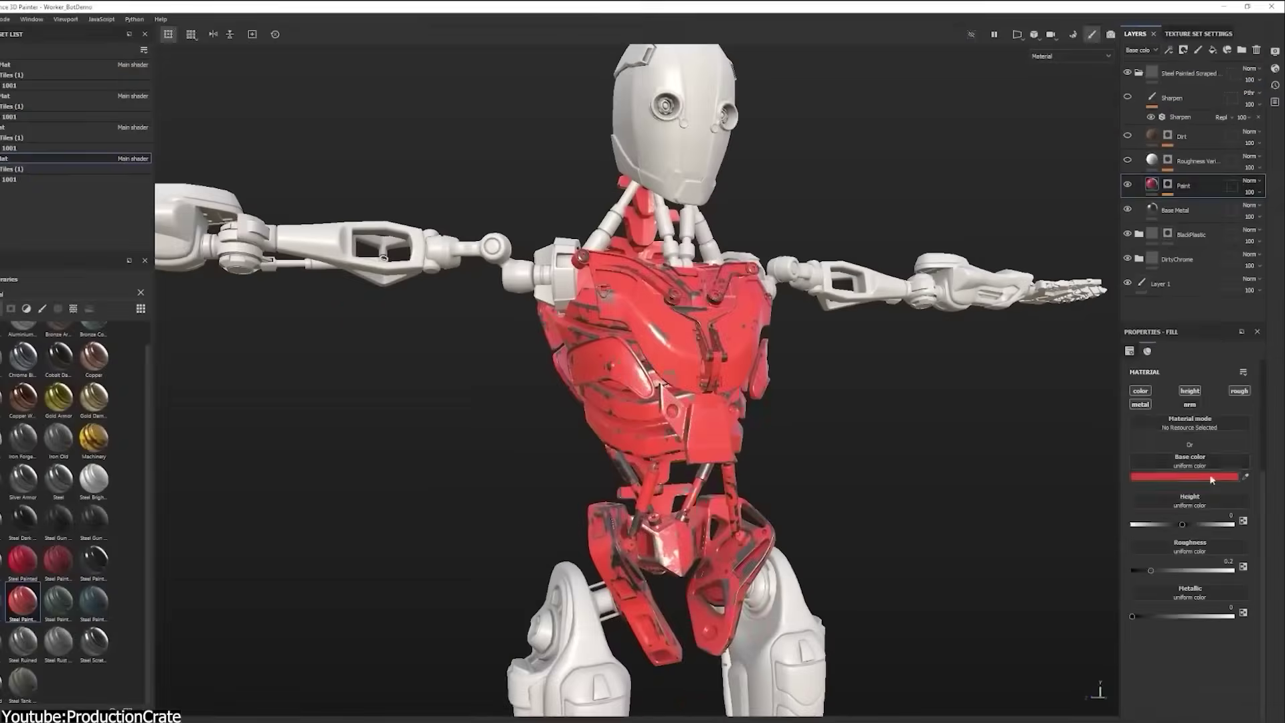
{"action": "left_click", "coordinate": [1208, 476]}
{"action": "left_click_drag", "start_coordinate": [1169, 591], "coordinate": [1170, 588]}
{"action": "left_click", "coordinate": [1173, 447]}
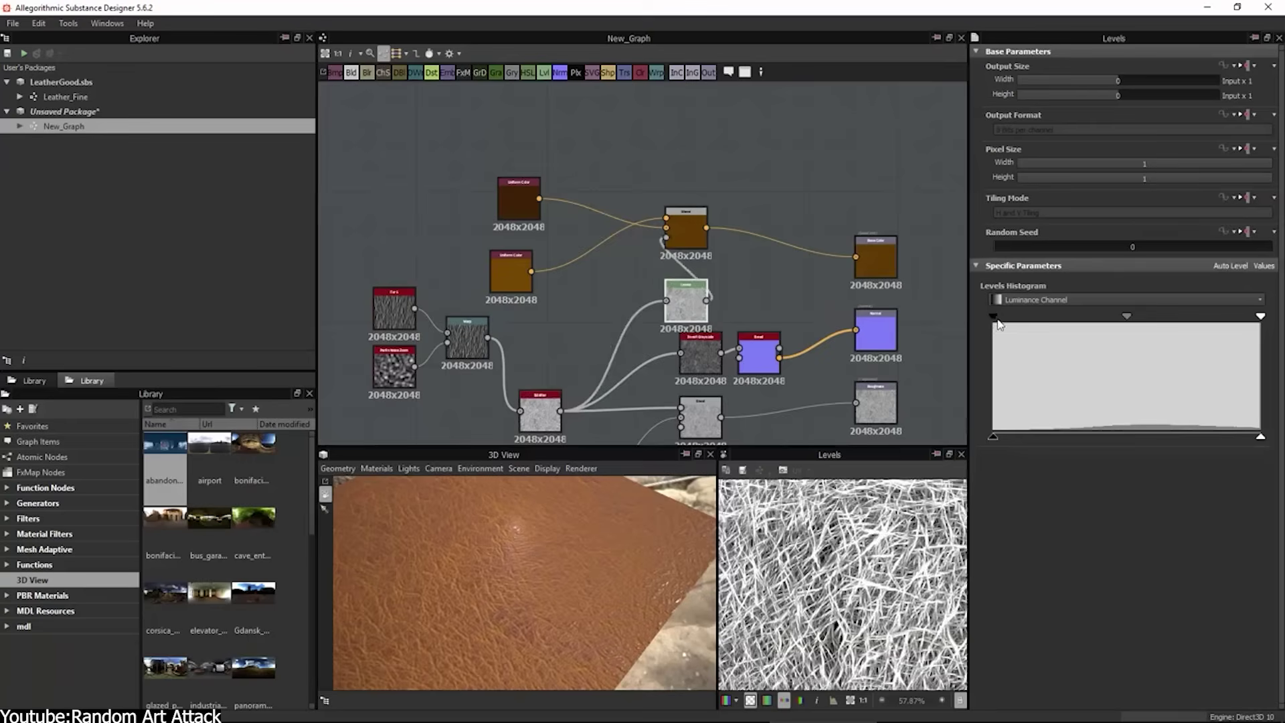
{"action": "left_click_drag", "start_coordinate": [993, 316], "coordinate": [1126, 316]}
{"action": "left_click_drag", "start_coordinate": [420, 568], "coordinate": [523, 582]}
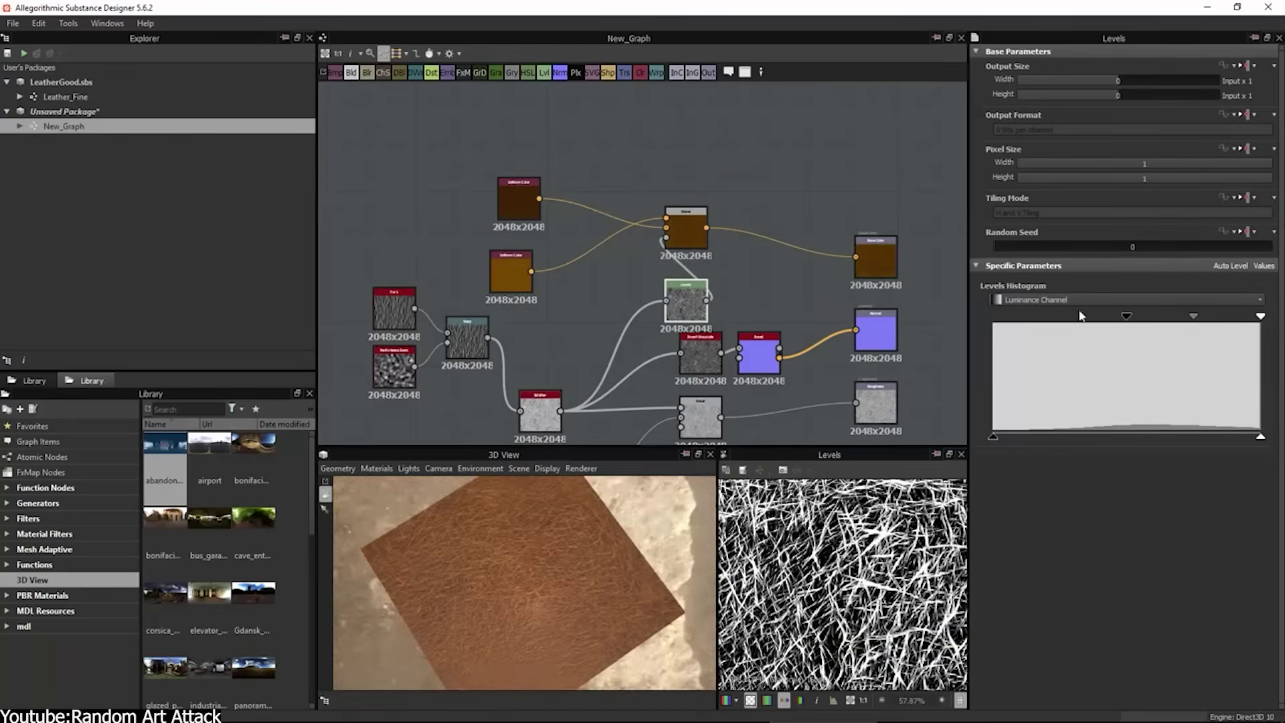
- Shift the Levels midtone handle right to darken the leather's scratch mask
{"action": "left_click_drag", "start_coordinate": [1175, 323], "coordinate": [1215, 322]}
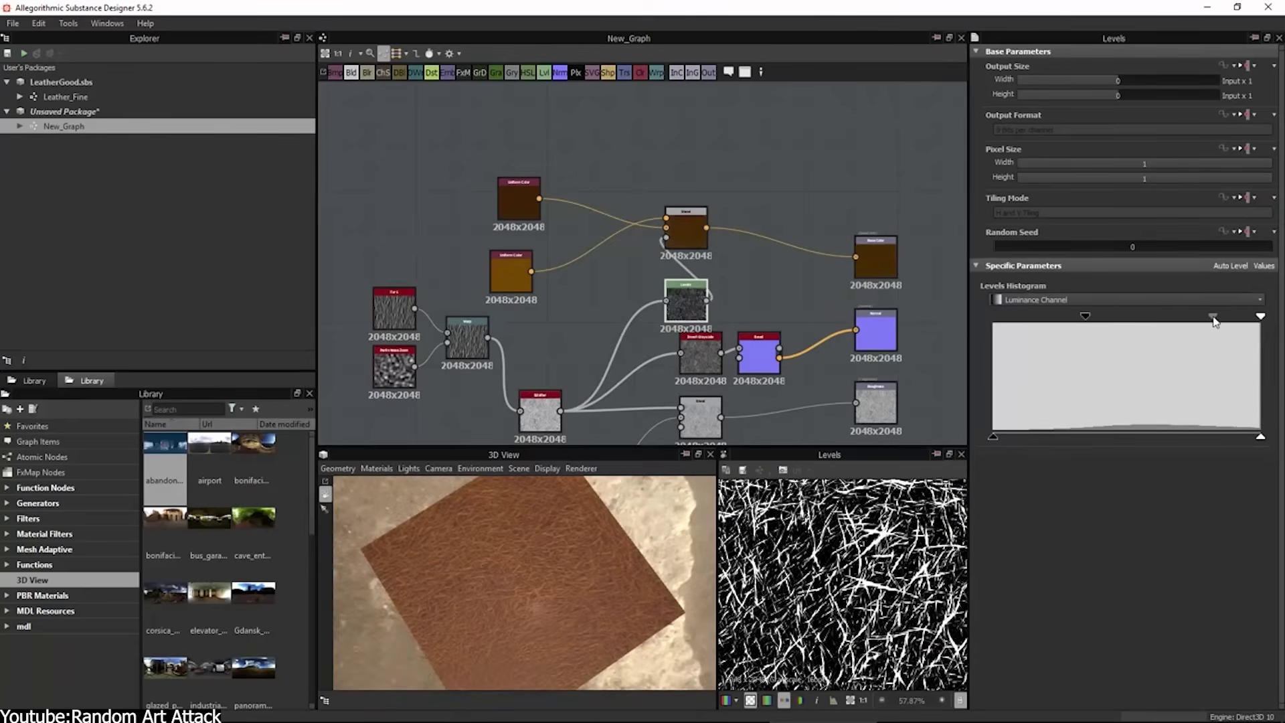
{"action": "left_click_drag", "start_coordinate": [546, 447], "coordinate": [616, 439]}
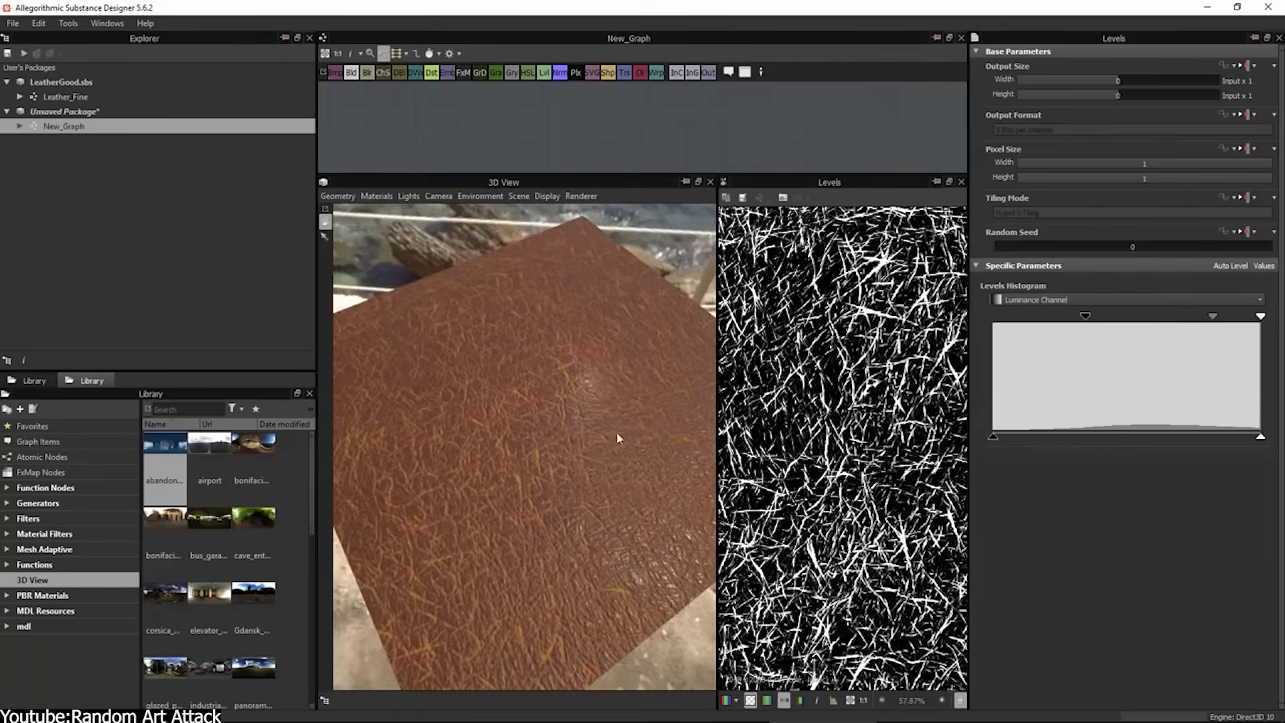
{"action": "scroll", "coordinate": [616, 439], "scroll_direction": "down", "scroll_amount": 3}
{"action": "left_click_drag", "start_coordinate": [608, 173], "coordinate": [592, 425]}
{"action": "scroll", "coordinate": [535, 221], "scroll_direction": "up", "scroll_amount": 4}
- Lower the deep brown Uniform Color node's HSV V value to 42
{"action": "left_click", "coordinate": [511, 192]}
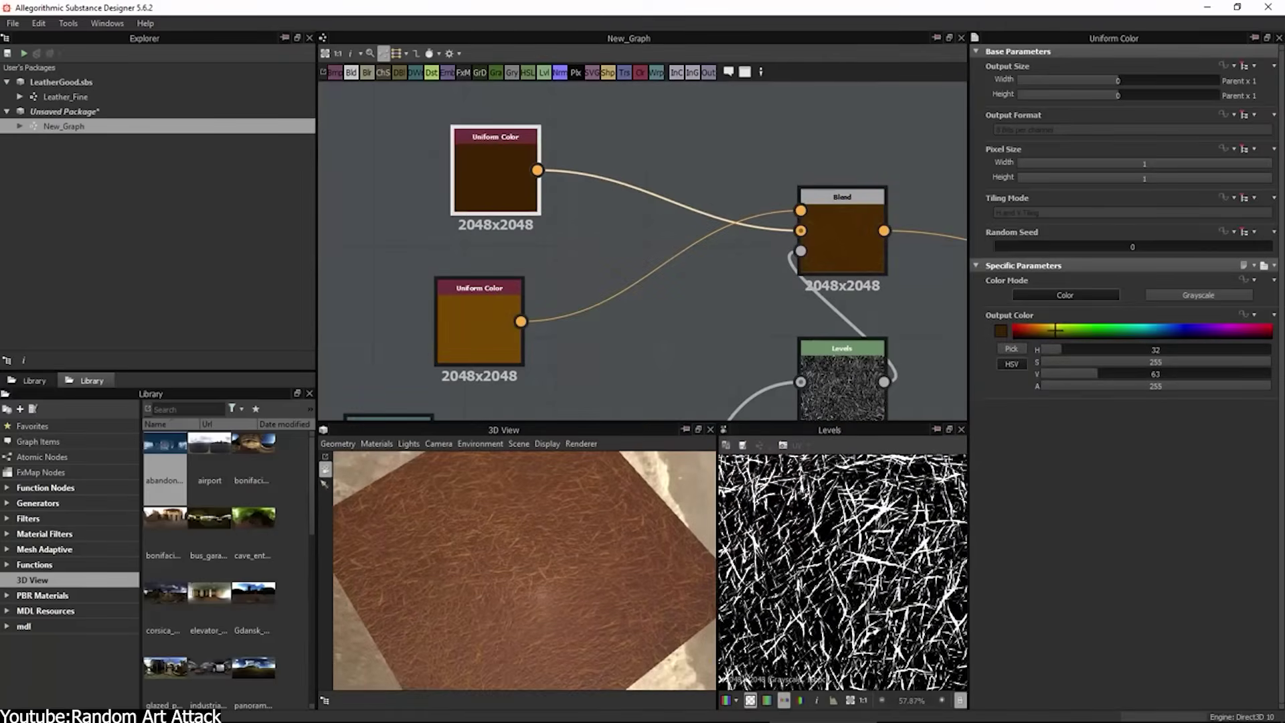
{"action": "left_click_drag", "start_coordinate": [1097, 374], "coordinate": [1078, 373]}
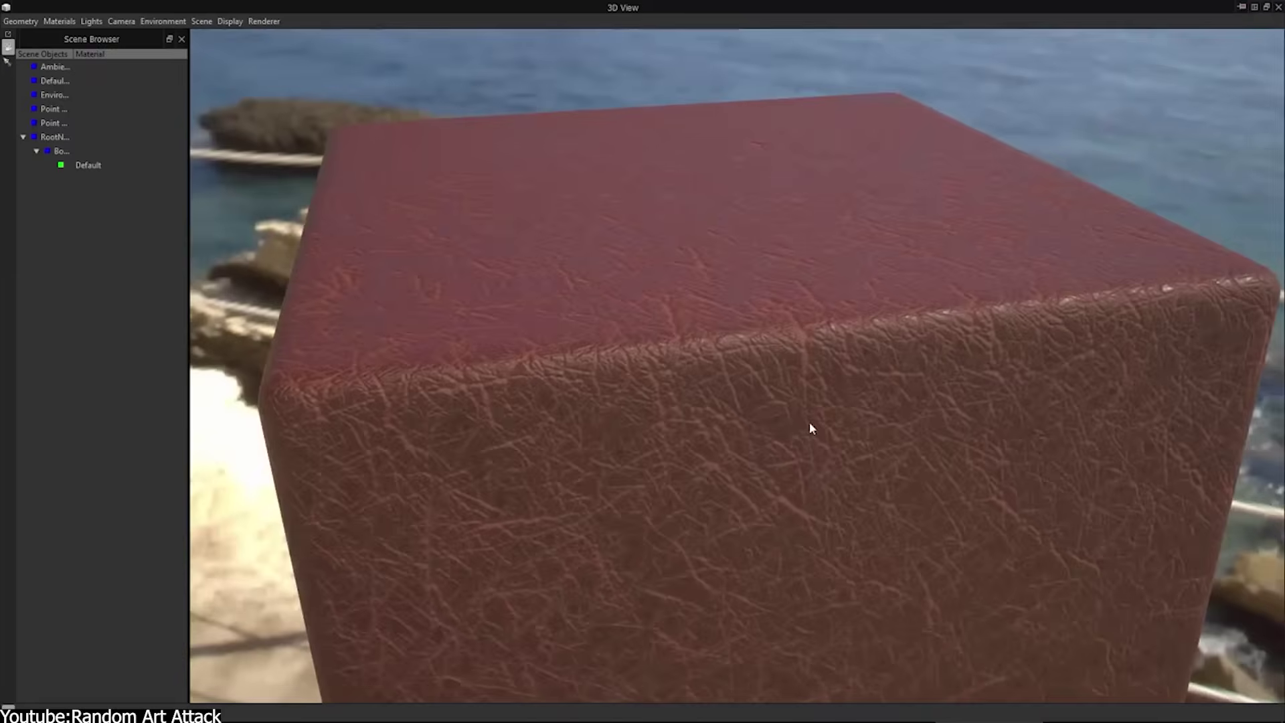
{"action": "scroll", "coordinate": [809, 422], "scroll_direction": "down", "scroll_amount": 3}
{"action": "mouse_move", "coordinate": [809, 422]}
{"action": "left_mouse_down"}
{"action": "mouse_move", "coordinate": [831, 419]}
{"action": "mouse_move", "coordinate": [832, 372]}
{"action": "mouse_move", "coordinate": [1043, 394]}
{"action": "left_mouse_up"}
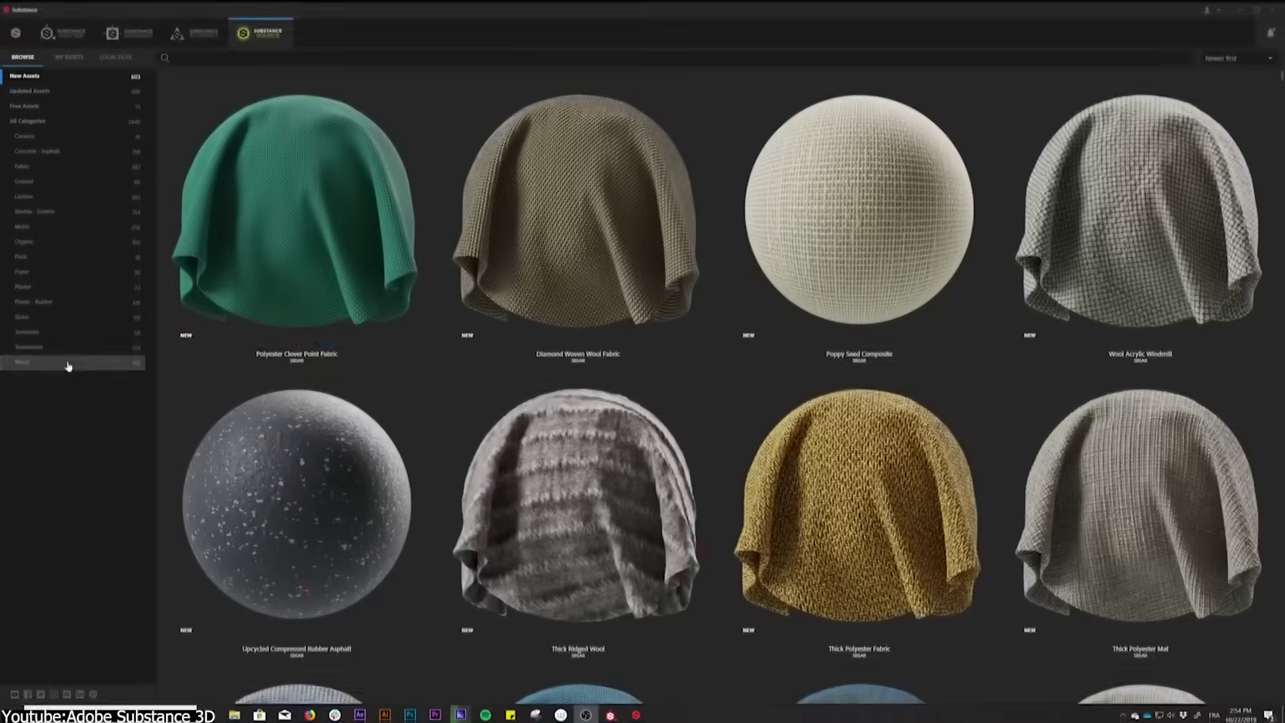
- Filter Substance Source to Wood and send the wood tiles material to Painter
{"action": "left_click", "coordinate": [68, 366]}
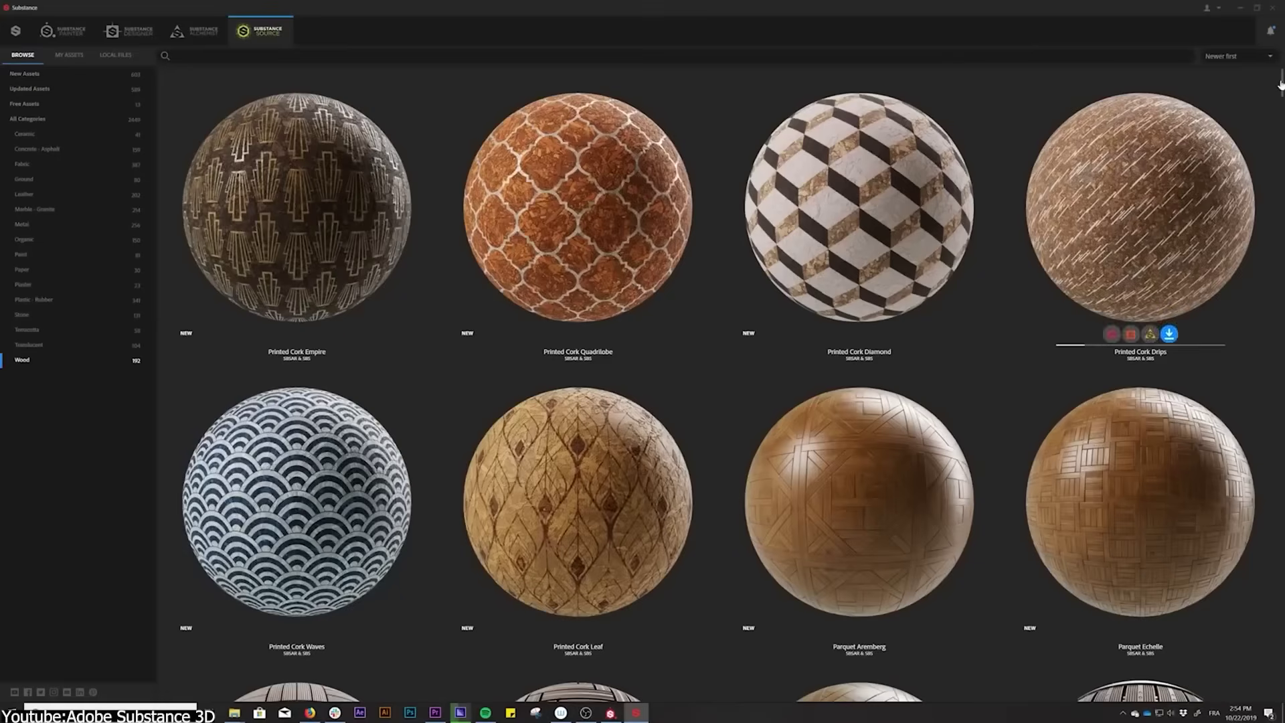
{"action": "scroll", "coordinate": [1280, 83], "scroll_direction": "down", "scroll_amount": 5}
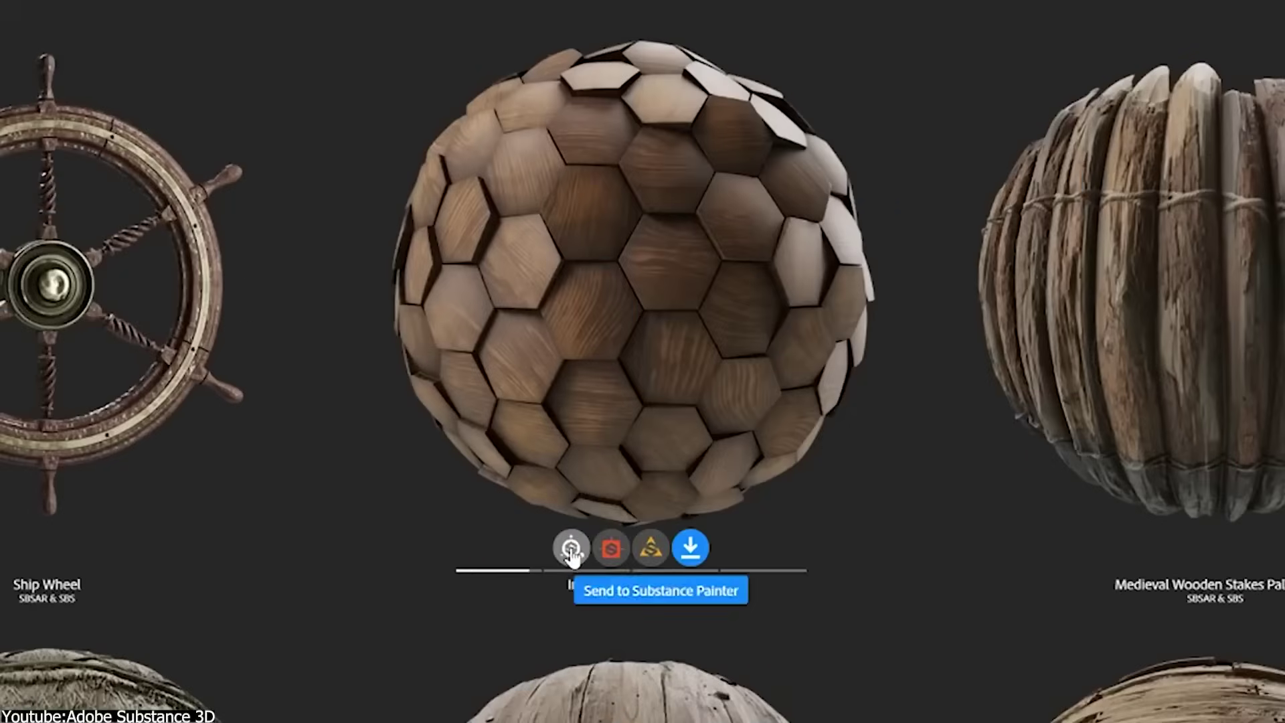
{"action": "left_click", "coordinate": [571, 550]}
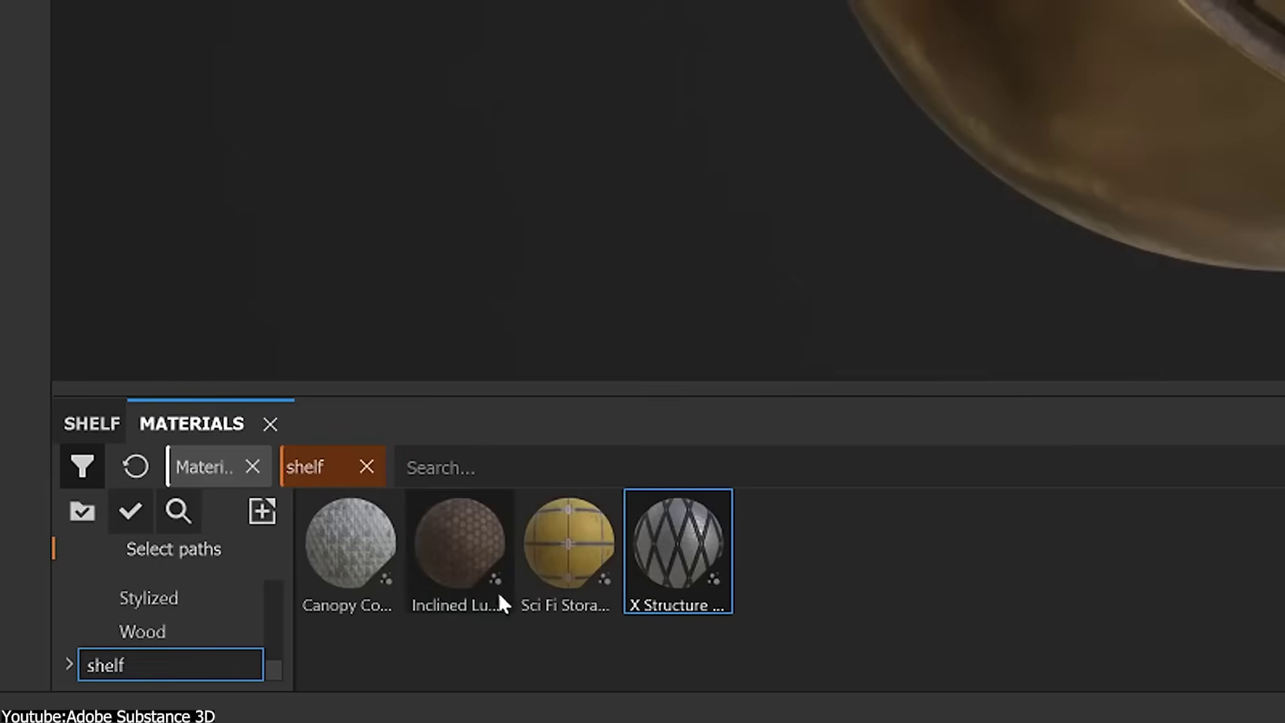
- Drop Inclined Lumber Tiles onto the sphere and lower its Height Position
{"action": "left_click_drag", "start_coordinate": [204, 646], "coordinate": [545, 261]}
{"action": "left_click_drag", "start_coordinate": [652, 342], "coordinate": [652, 344]}
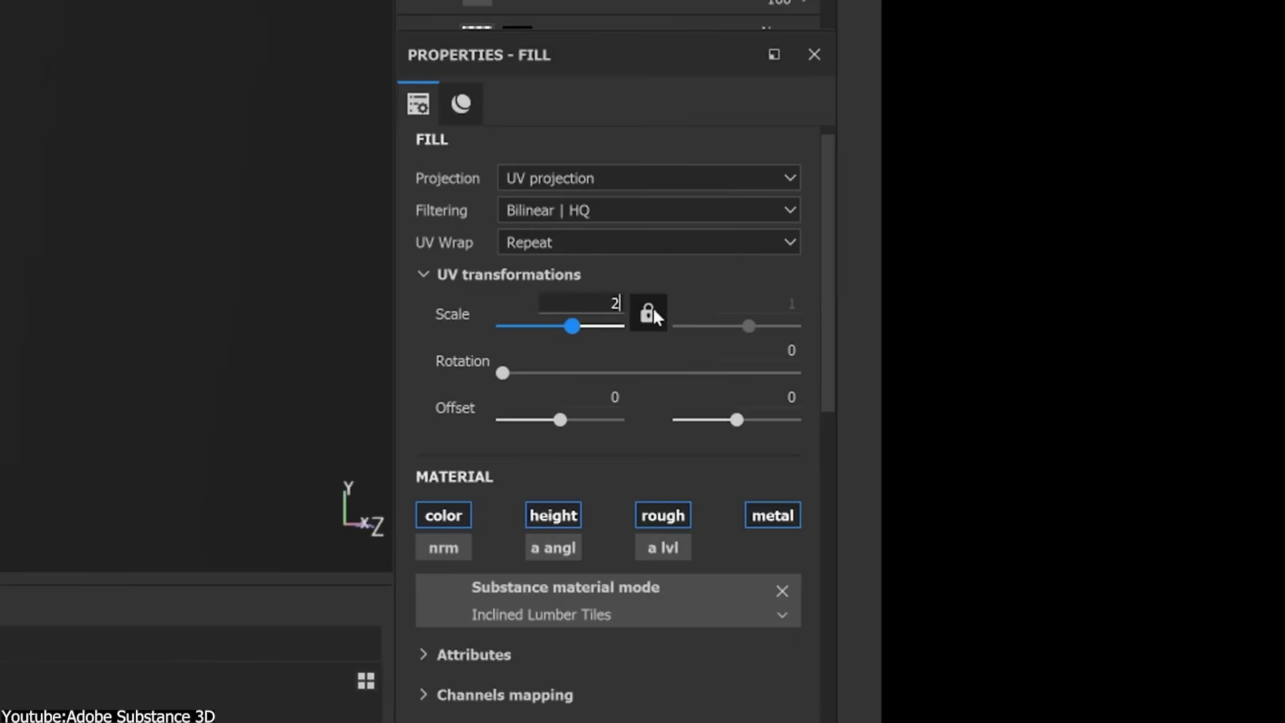
{"action": "scroll", "coordinate": [688, 387], "scroll_direction": "down", "scroll_amount": 15}
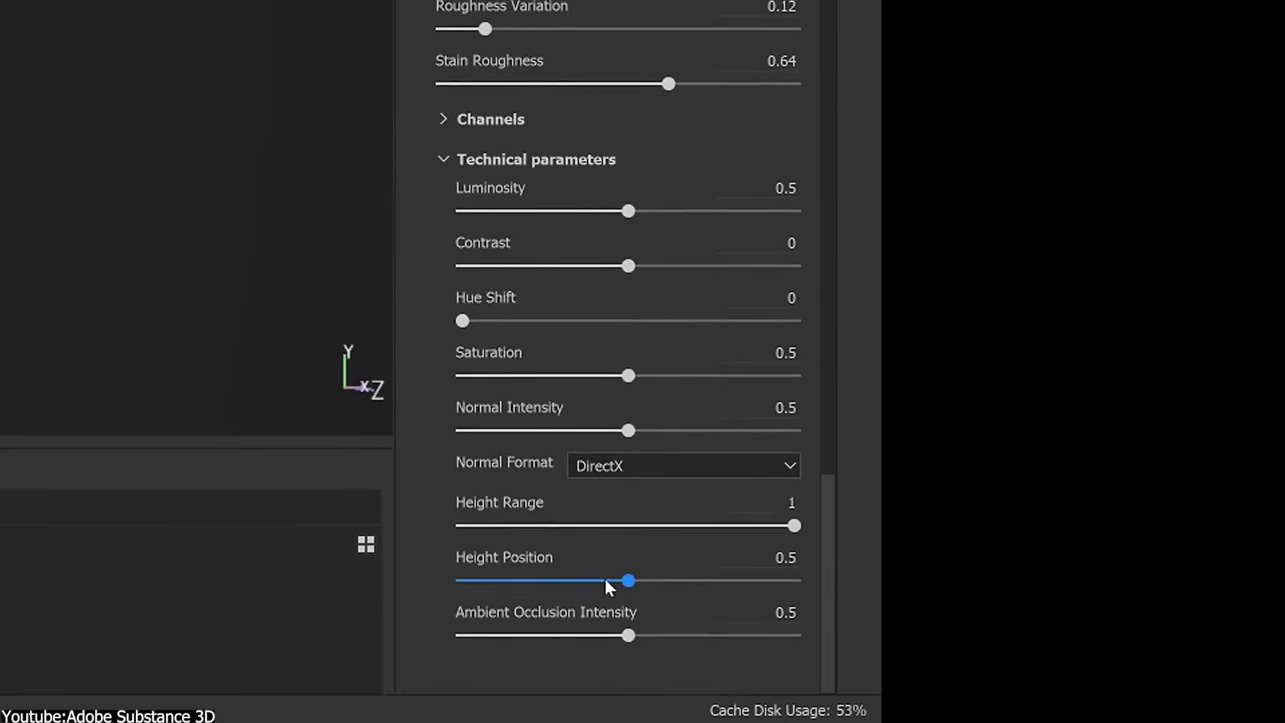
{"action": "left_click_drag", "start_coordinate": [646, 584], "coordinate": [539, 584]}
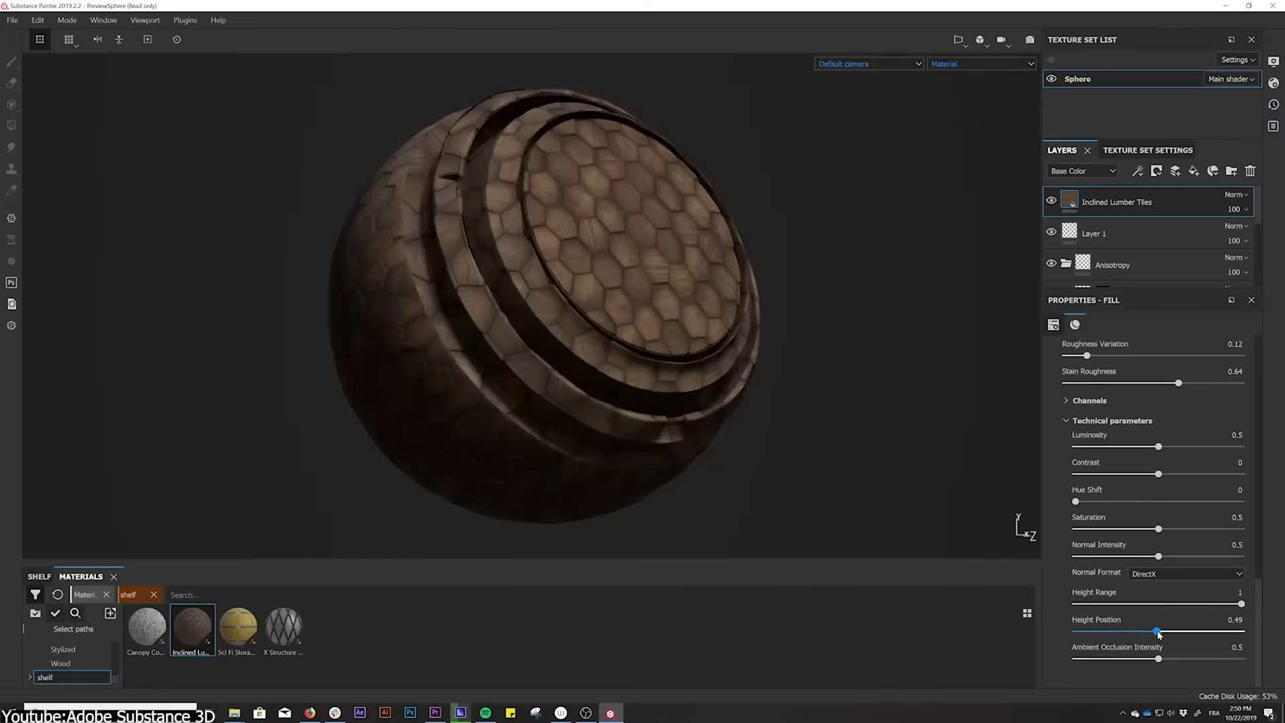
{"action": "left_click_drag", "start_coordinate": [1159, 635], "coordinate": [962, 452]}
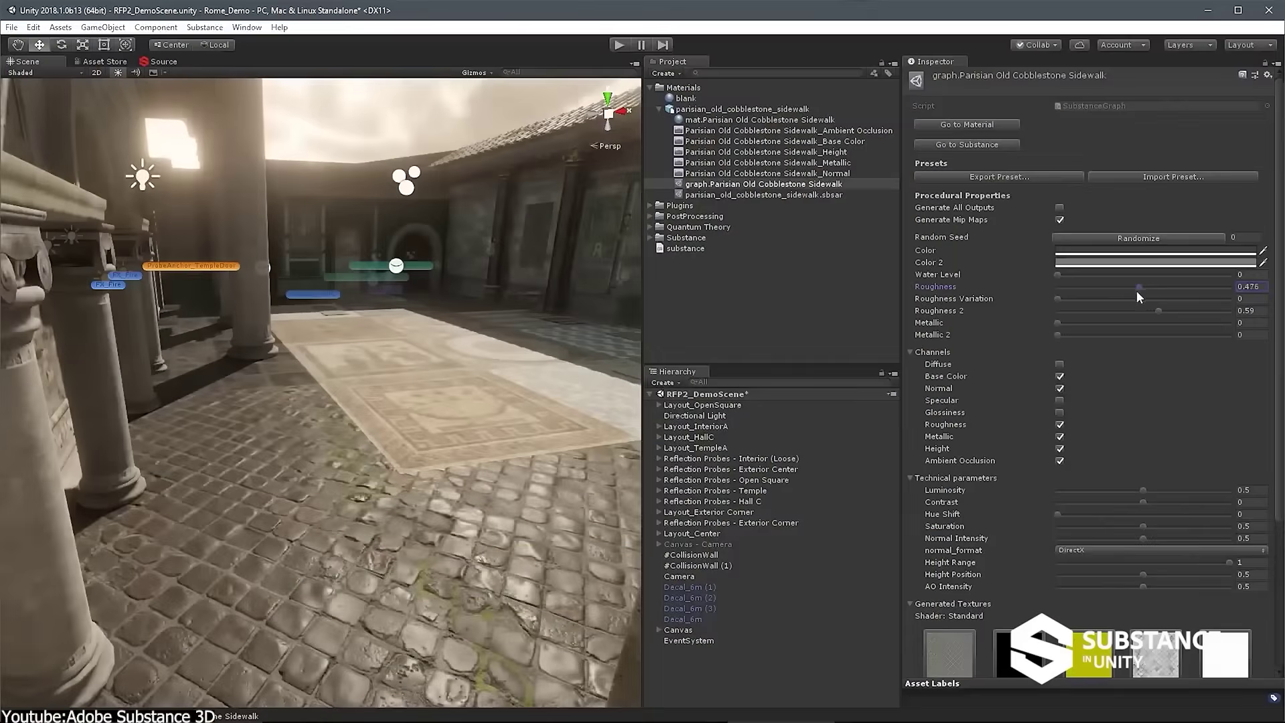
- Raise the cobblestone material's Roughness and increase Water Level to spread puddles
{"action": "left_click_drag", "start_coordinate": [1136, 291], "coordinate": [1181, 298]}
{"action": "left_click_drag", "start_coordinate": [1057, 275], "coordinate": [1137, 274]}
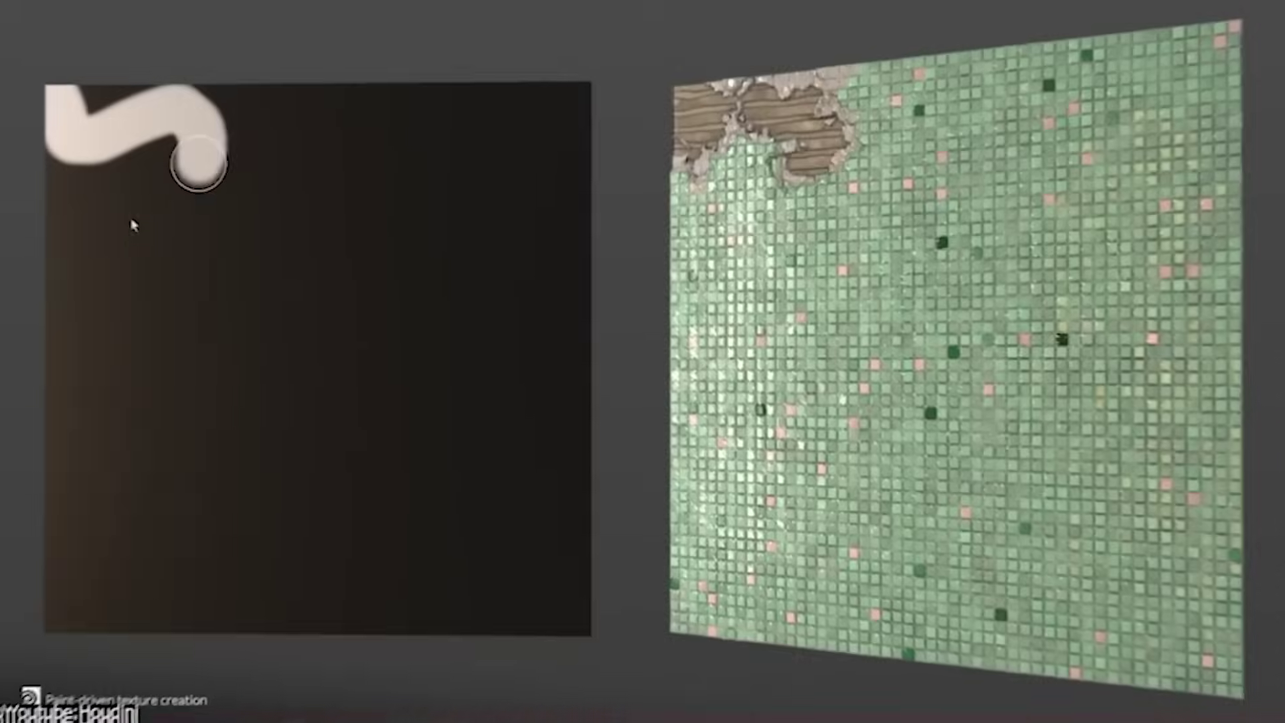
- Paint a looping stroke on the black mask canvas to peel away the mosaic tiles
{"action": "mouse_move", "coordinate": [214, 305]}
{"action": "left_mouse_down"}
{"action": "mouse_move", "coordinate": [487, 230]}
{"action": "mouse_move", "coordinate": [144, 452]}
{"action": "left_mouse_up"}
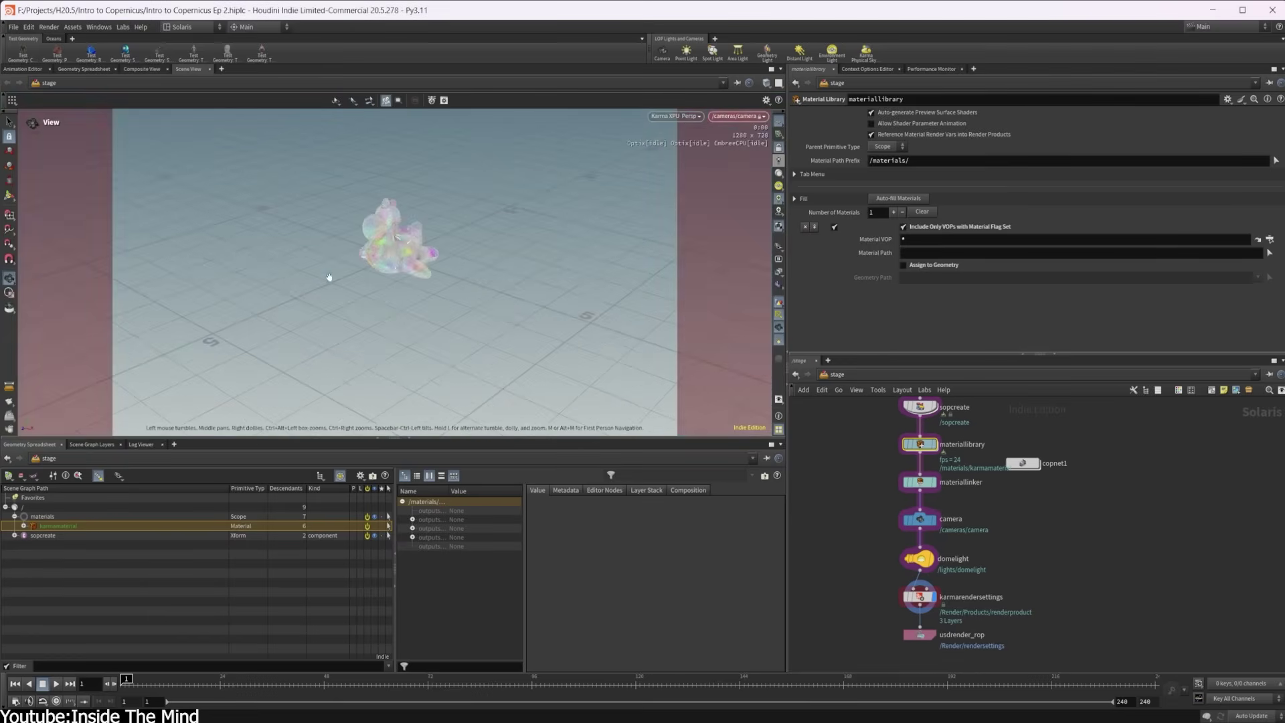
- Switch to Houdini GL and insert a preset Ramp node on copnet1's Base_Color wire
{"action": "right_click_drag", "start_coordinate": [328, 277], "coordinate": [365, 381]}
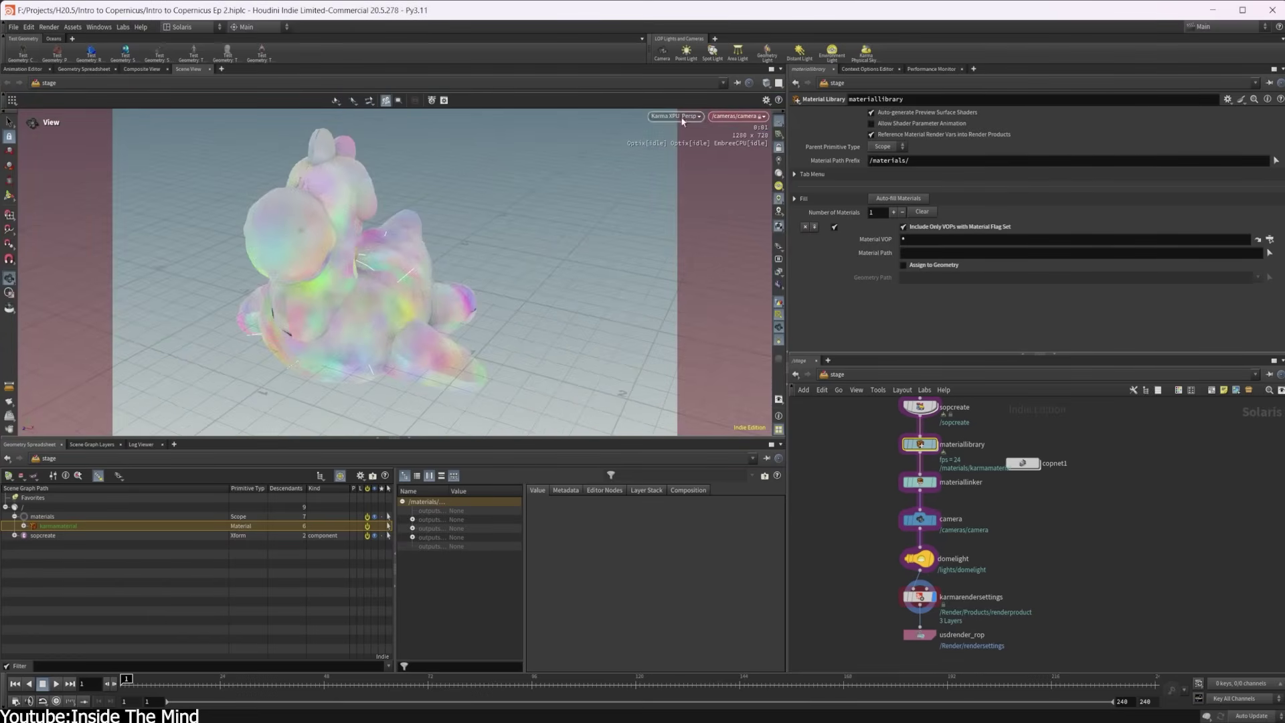
{"action": "left_click", "coordinate": [684, 156]}
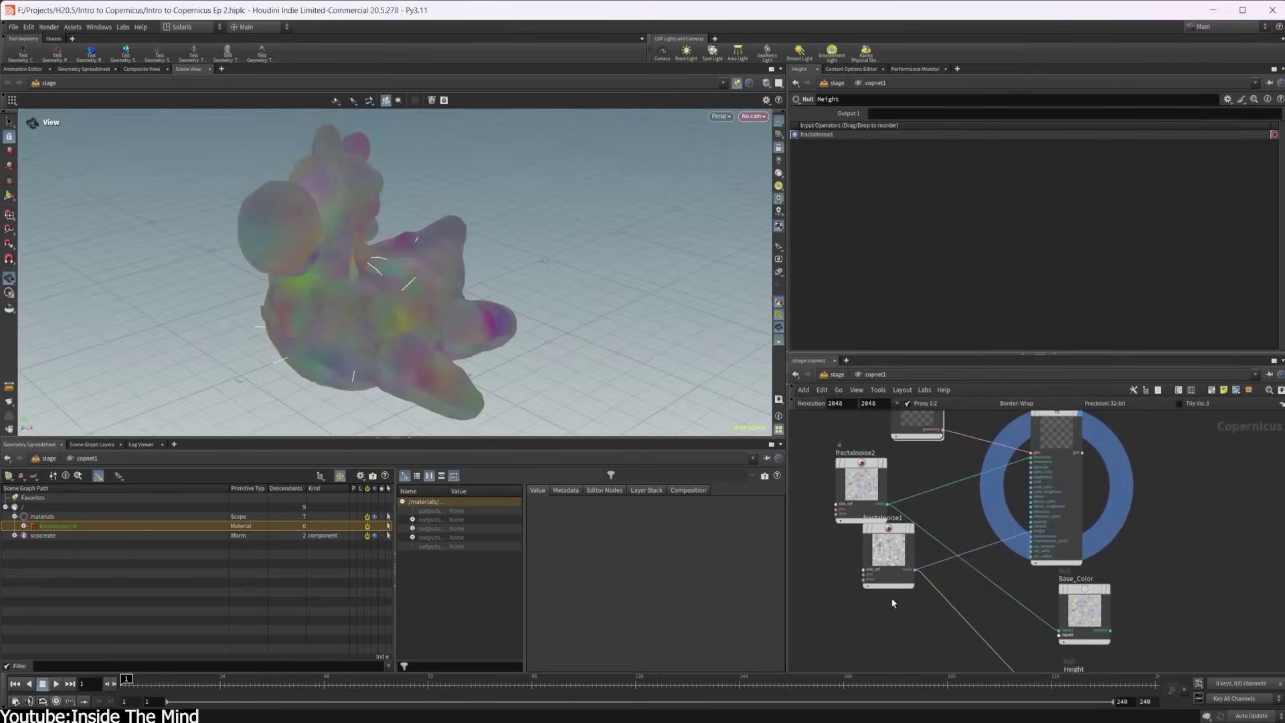
{"action": "left_click", "coordinate": [844, 483]}
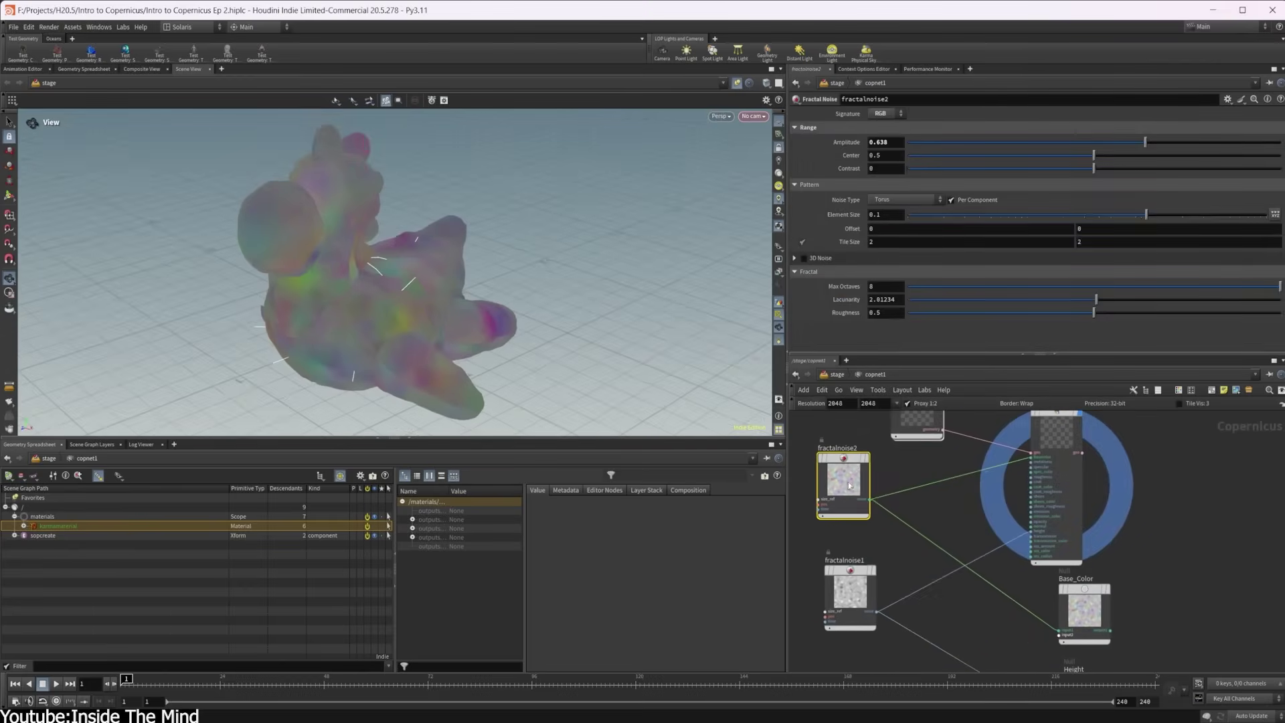
{"action": "left_click", "coordinate": [1013, 480]}
{"action": "left_click", "coordinate": [918, 538]}
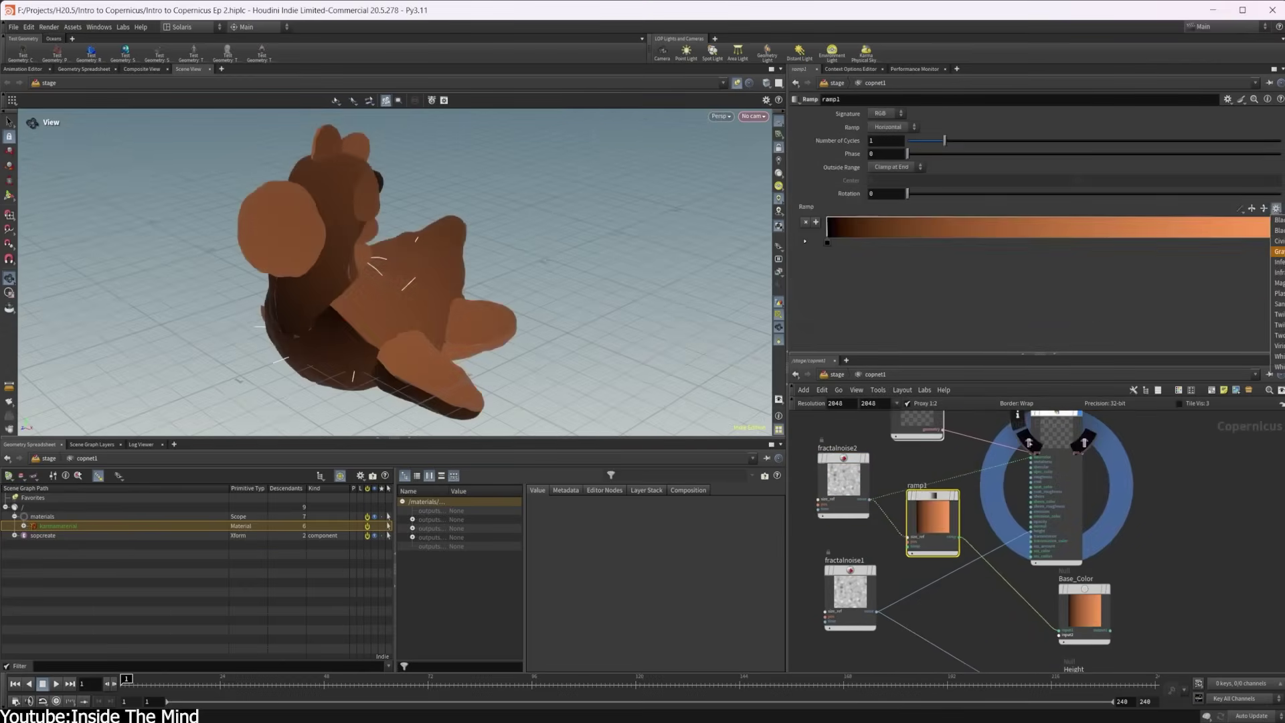
{"action": "left_click", "coordinate": [1278, 313]}
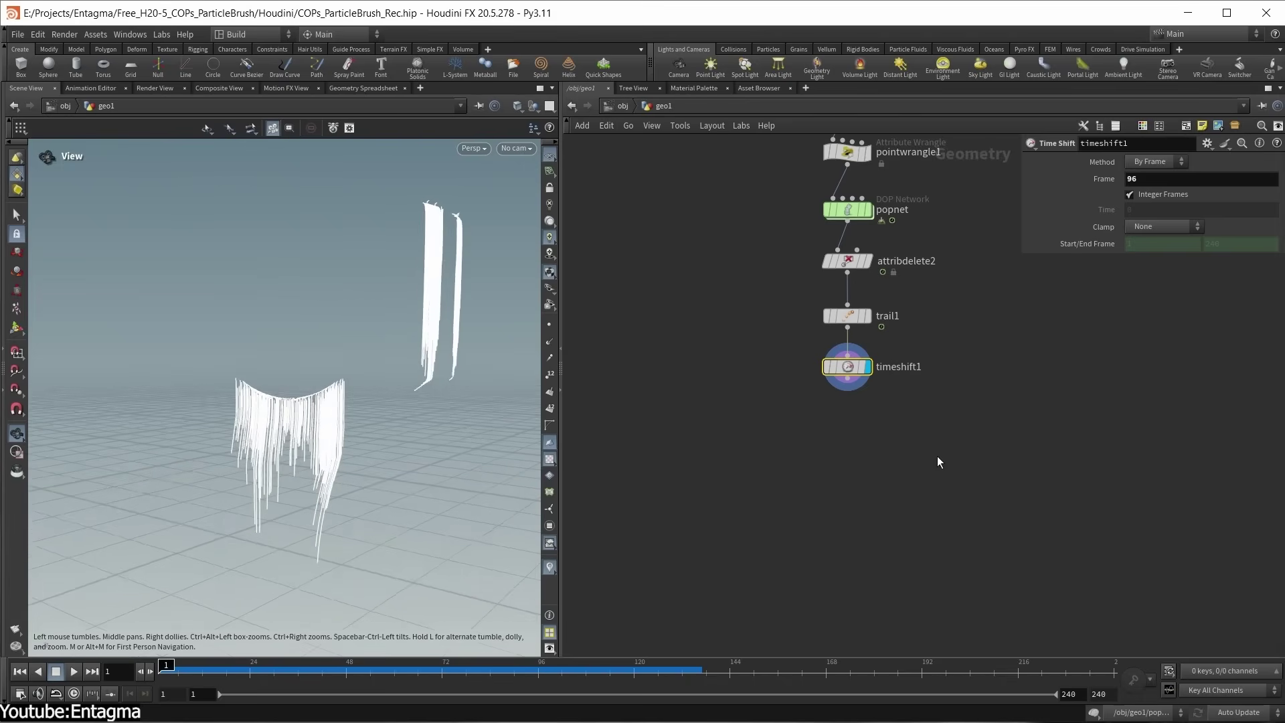
- Add a Resample node below timeshift1 with Length 0.0005
{"action": "key", "text": "Tab"}
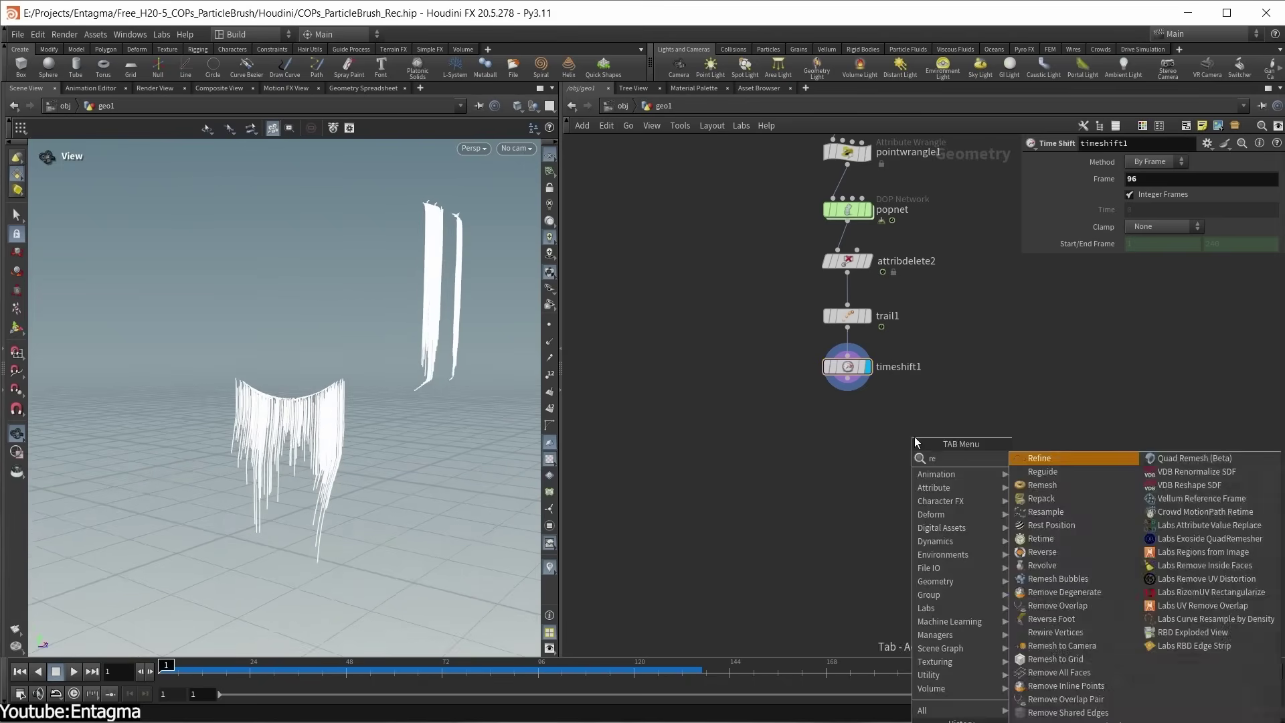
{"action": "type", "text": "resample"}
{"action": "key", "text": "Return"}
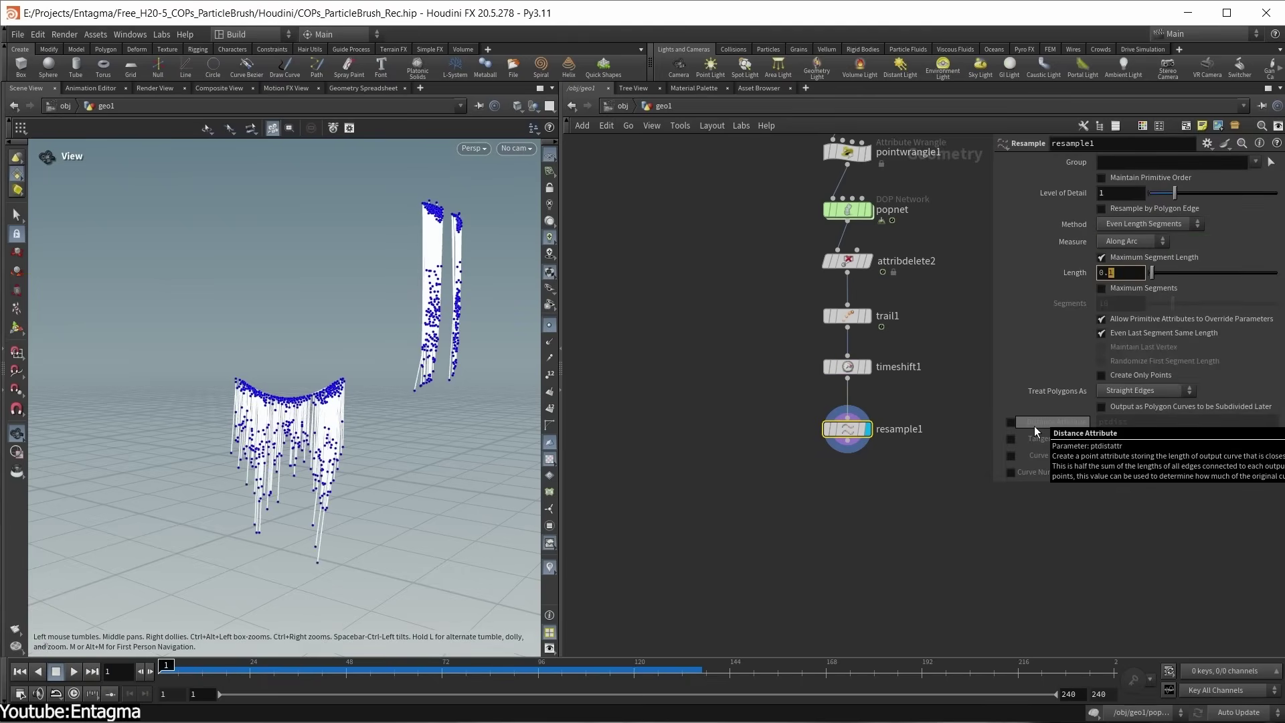
{"action": "type", "text": "0005"}
{"action": "key", "text": "Return"}
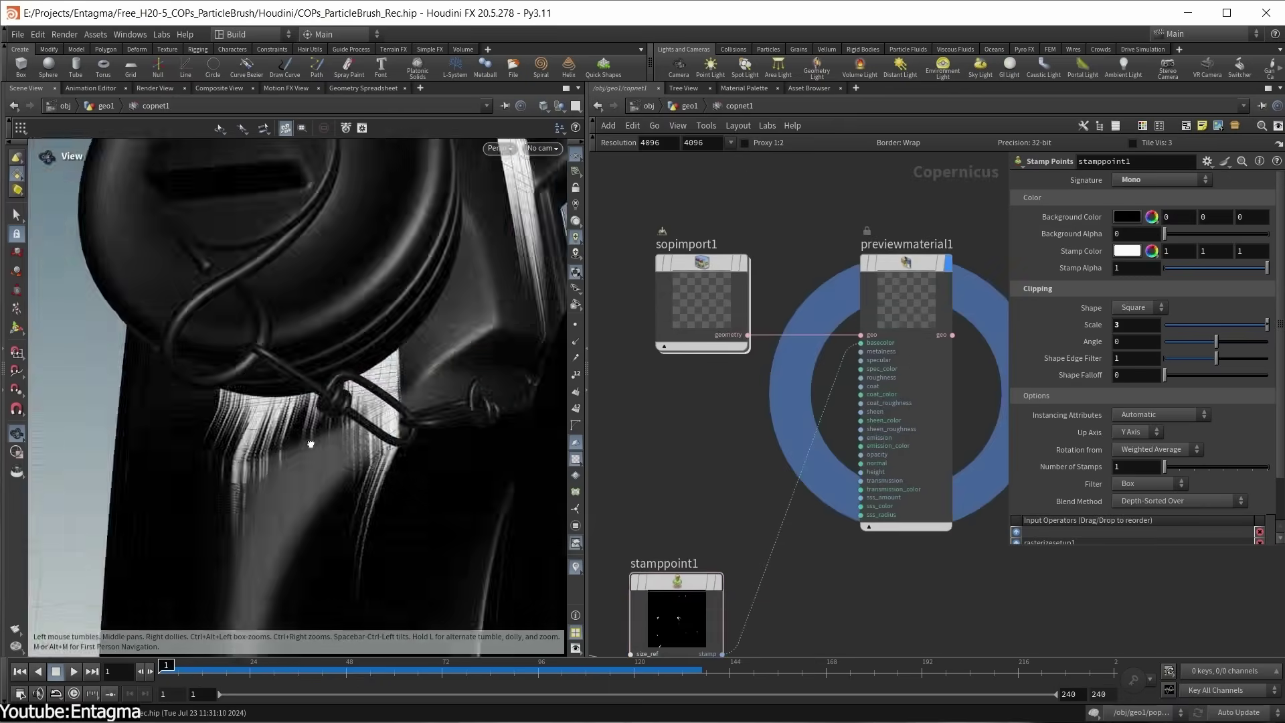
{"action": "left_click_drag", "start_coordinate": [401, 468], "coordinate": [454, 491]}
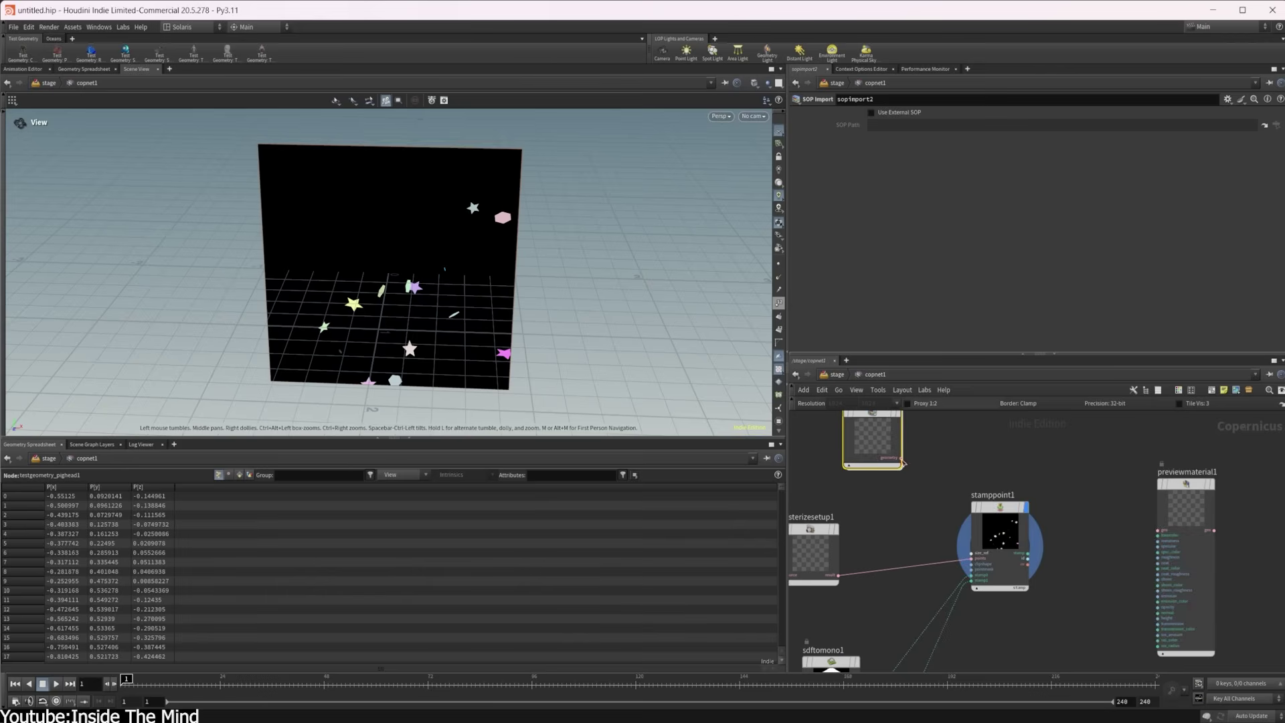
- Orbit around the pig head to inspect the coloured star stamps
{"action": "left_click", "coordinate": [1115, 605]}
{"action": "scroll", "coordinate": [1003, 536], "scroll_direction": "up", "scroll_amount": 3}
{"action": "left_click_drag", "start_coordinate": [254, 294], "coordinate": [616, 220]}
{"action": "middle_click_drag", "start_coordinate": [836, 589], "coordinate": [1046, 564]}
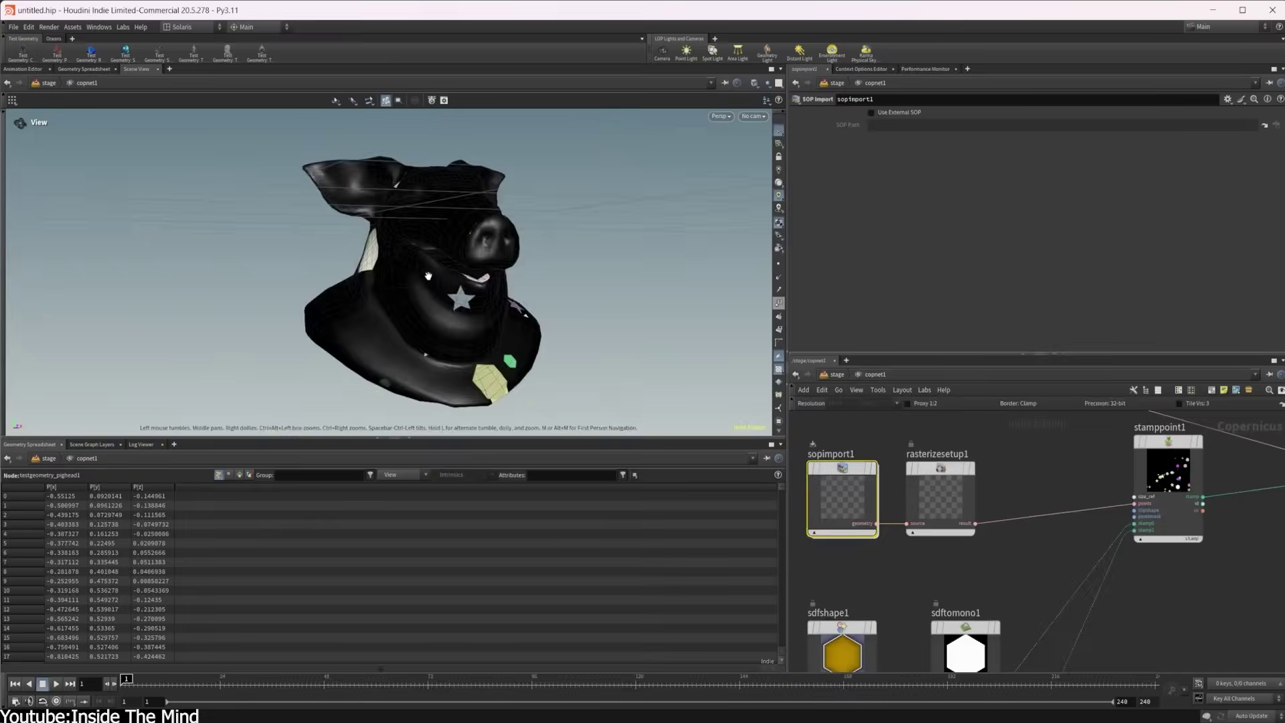
{"action": "left_click_drag", "start_coordinate": [415, 254], "coordinate": [495, 247]}
{"action": "left_click_drag", "start_coordinate": [441, 364], "coordinate": [351, 362]}
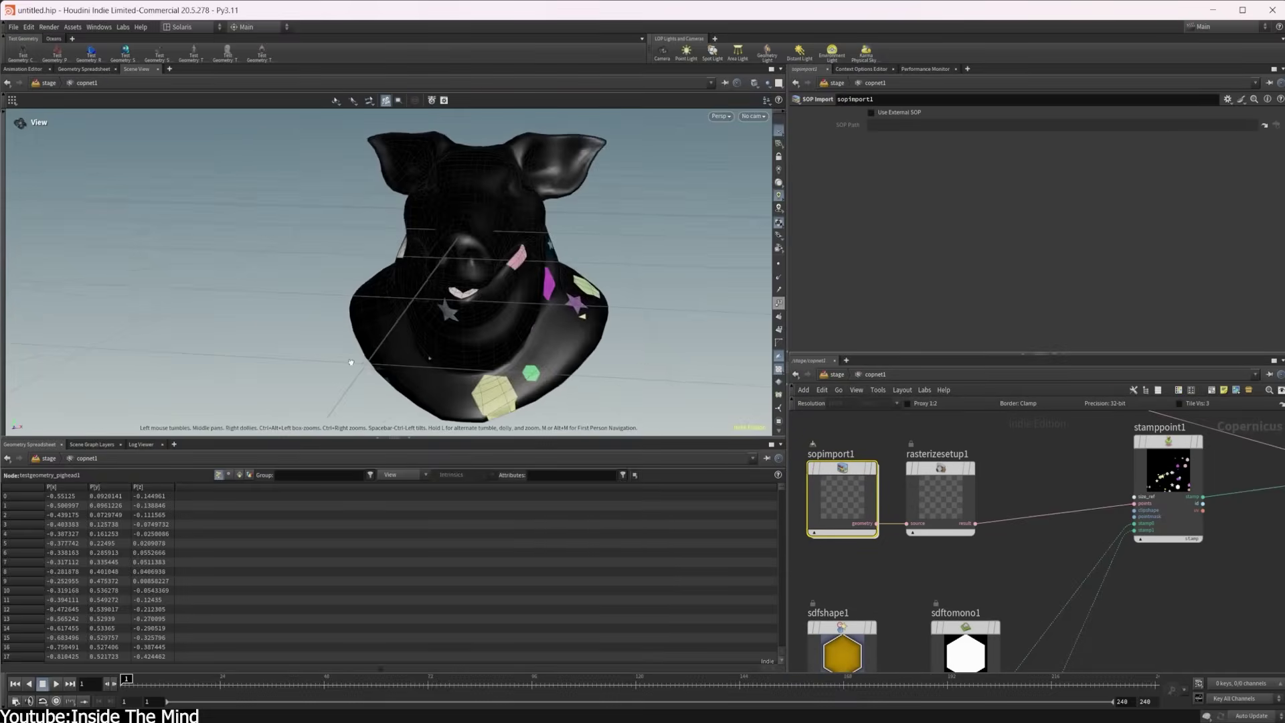
- Select stamppoint1 to show its settings and view the pig head's stamps from above
{"action": "middle_click_drag", "start_coordinate": [1215, 611], "coordinate": [1114, 634]}
{"action": "left_click", "coordinate": [1047, 521]}
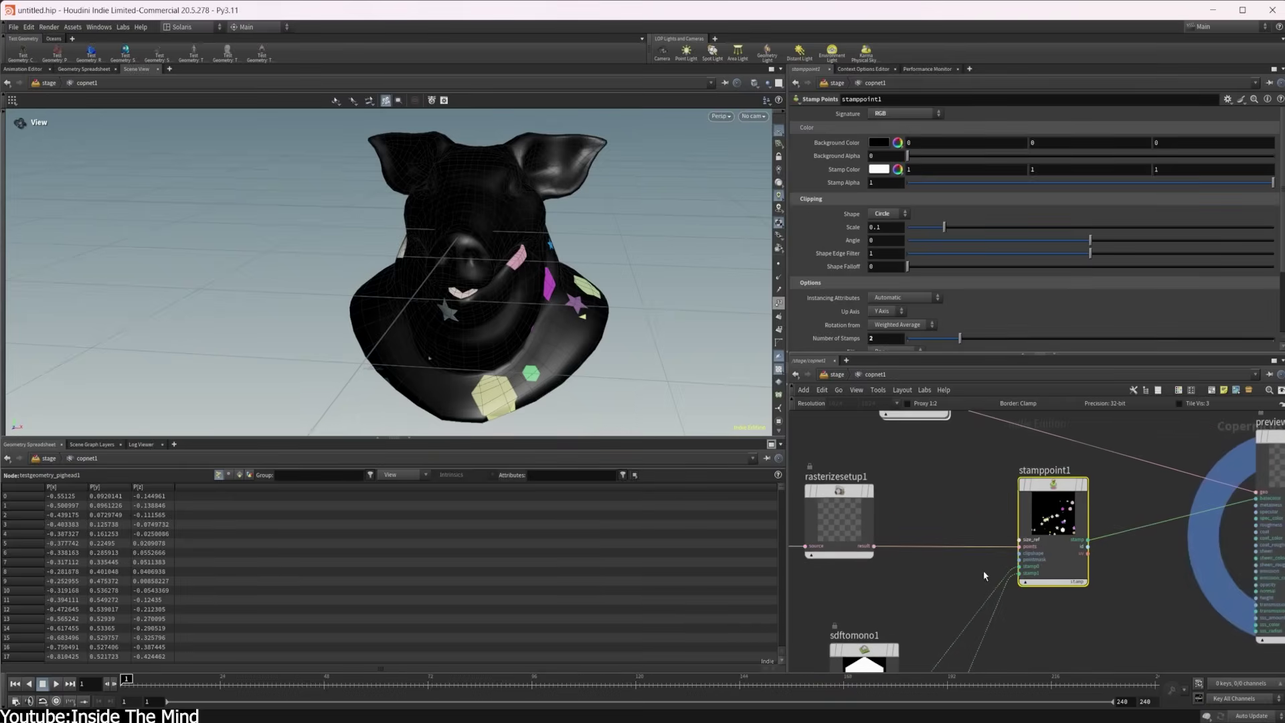
{"action": "left_click_drag", "start_coordinate": [509, 355], "coordinate": [514, 319]}
{"action": "middle_click_drag", "start_coordinate": [912, 591], "coordinate": [1037, 675]}
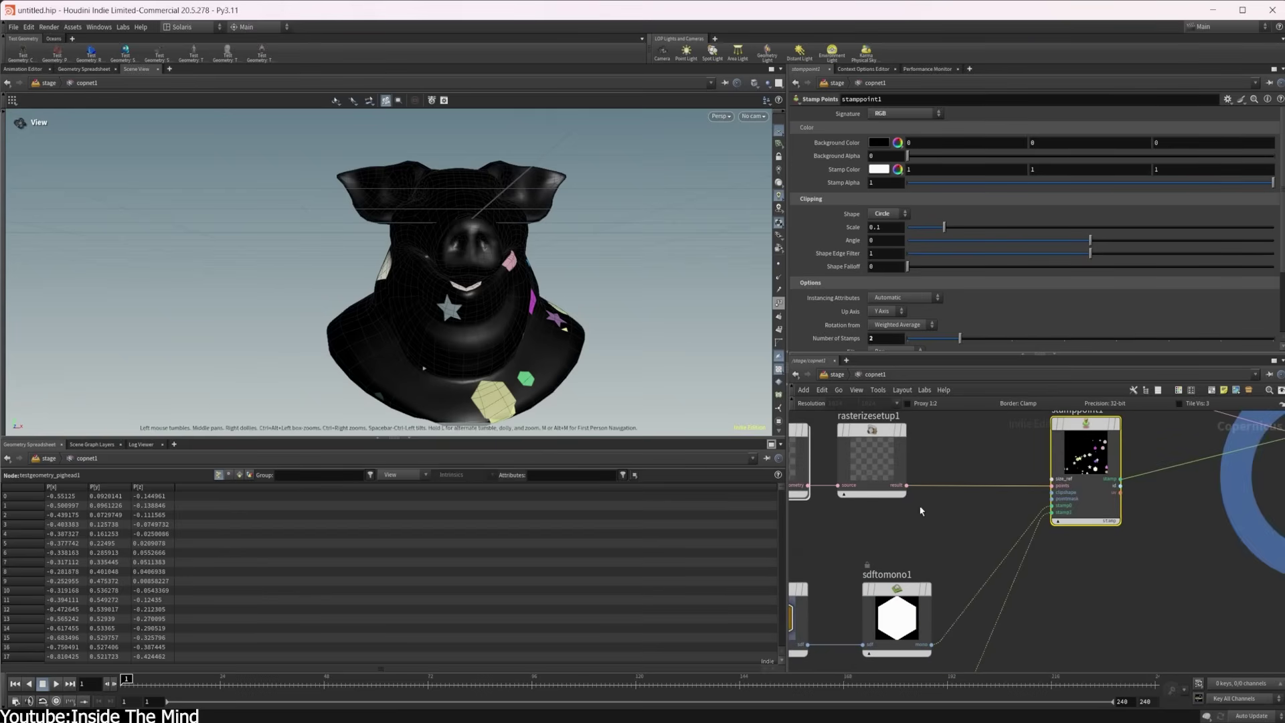
{"action": "left_click_drag", "start_coordinate": [376, 279], "coordinate": [412, 248]}
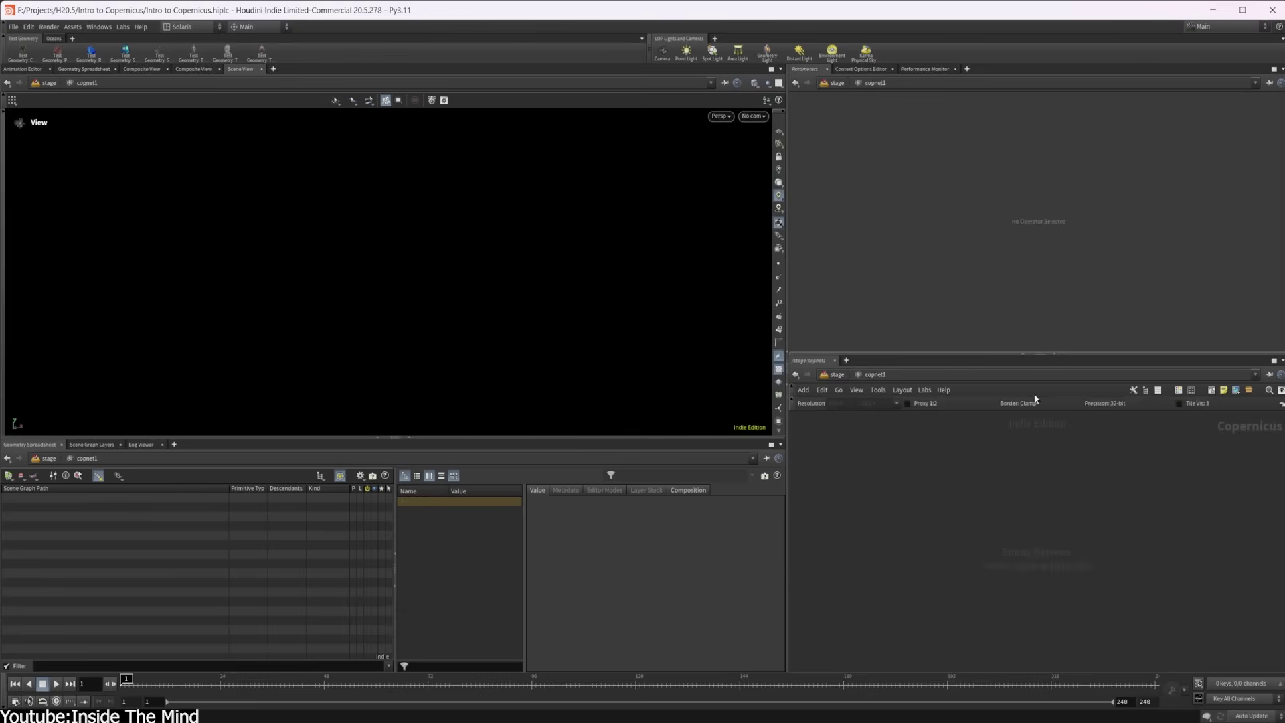
- Inside copnet1, switch the Preview Material Geometry from Sphere to Grid
{"action": "double_click", "coordinate": [1000, 532]}
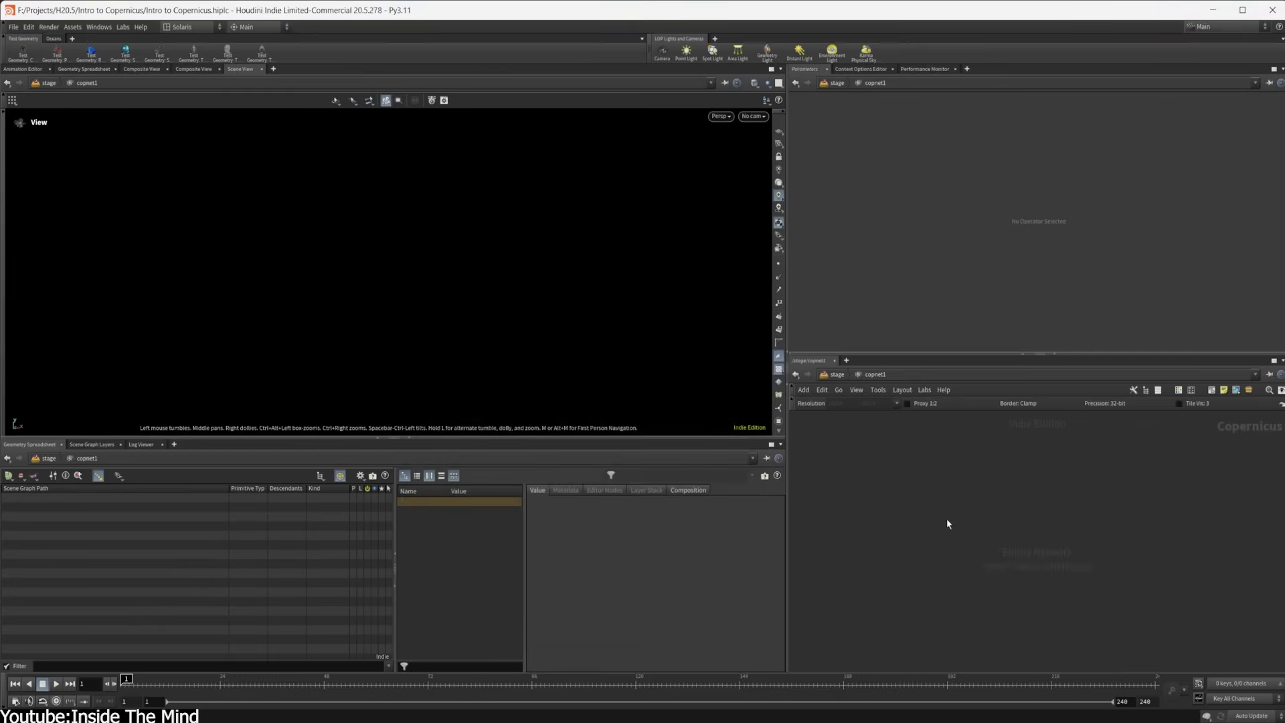
{"action": "left_click", "coordinate": [894, 113]}
{"action": "left_click", "coordinate": [881, 134]}
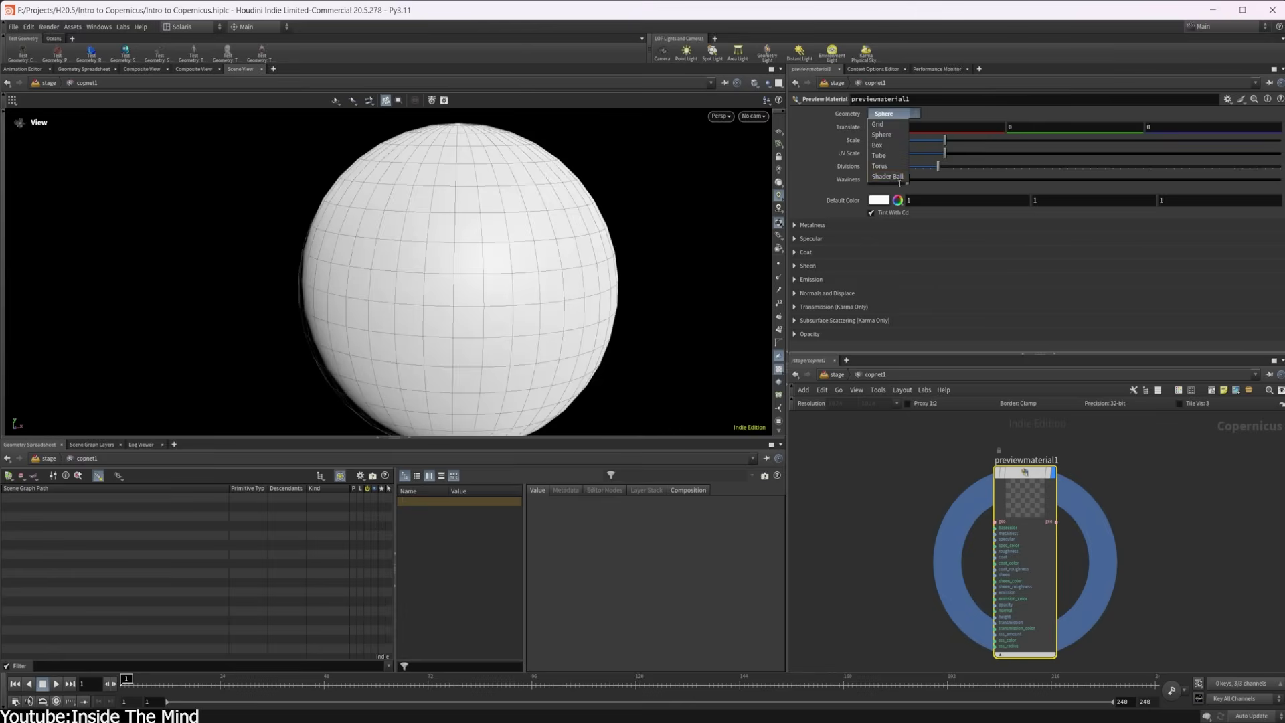
{"action": "left_click", "coordinate": [894, 113]}
{"action": "left_click", "coordinate": [884, 121]}
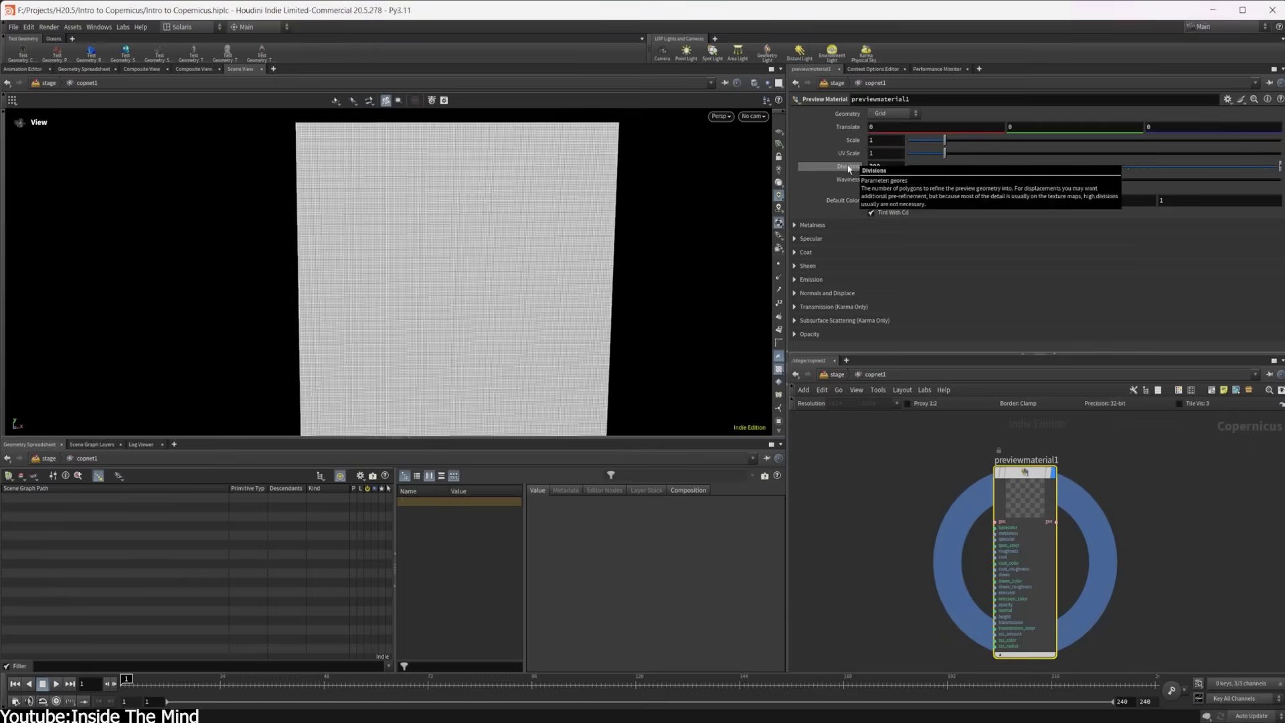
- Add a fractalnoise1 node and display its yellow-green noise on the preview grid
{"action": "left_click", "coordinate": [931, 549]}
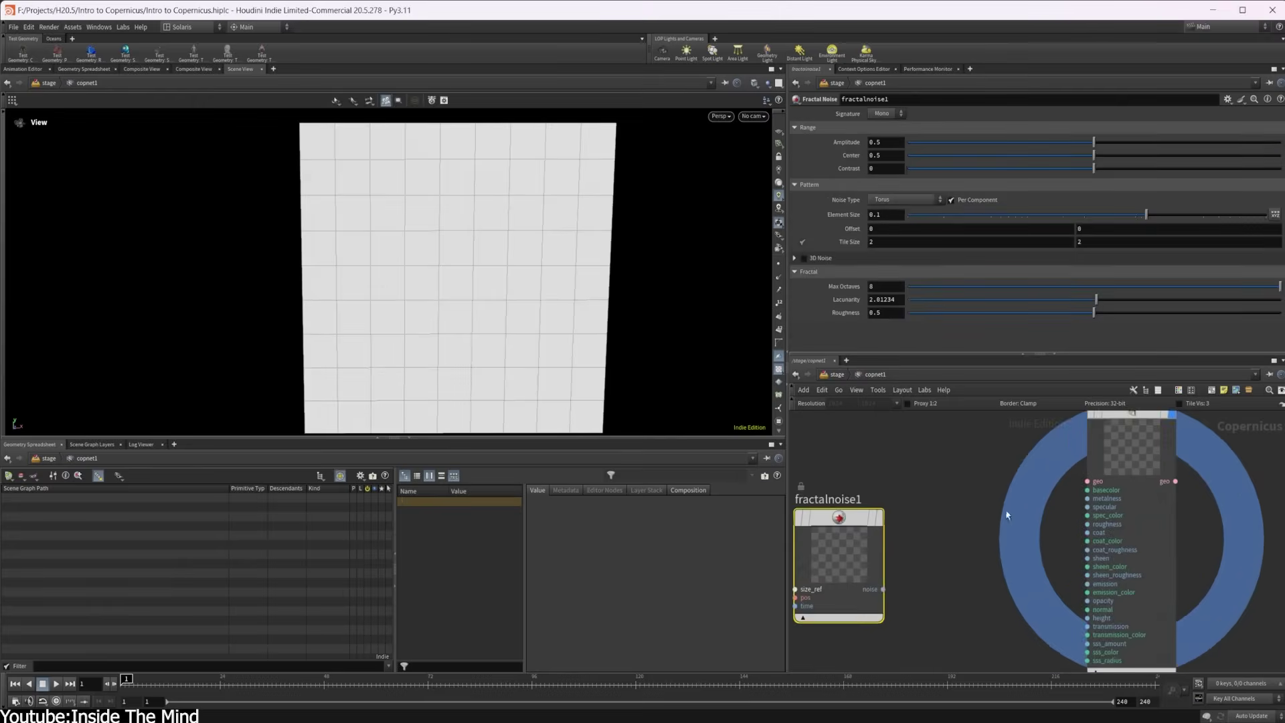
{"action": "left_click", "coordinate": [854, 549]}
{"action": "left_click", "coordinate": [895, 512]}
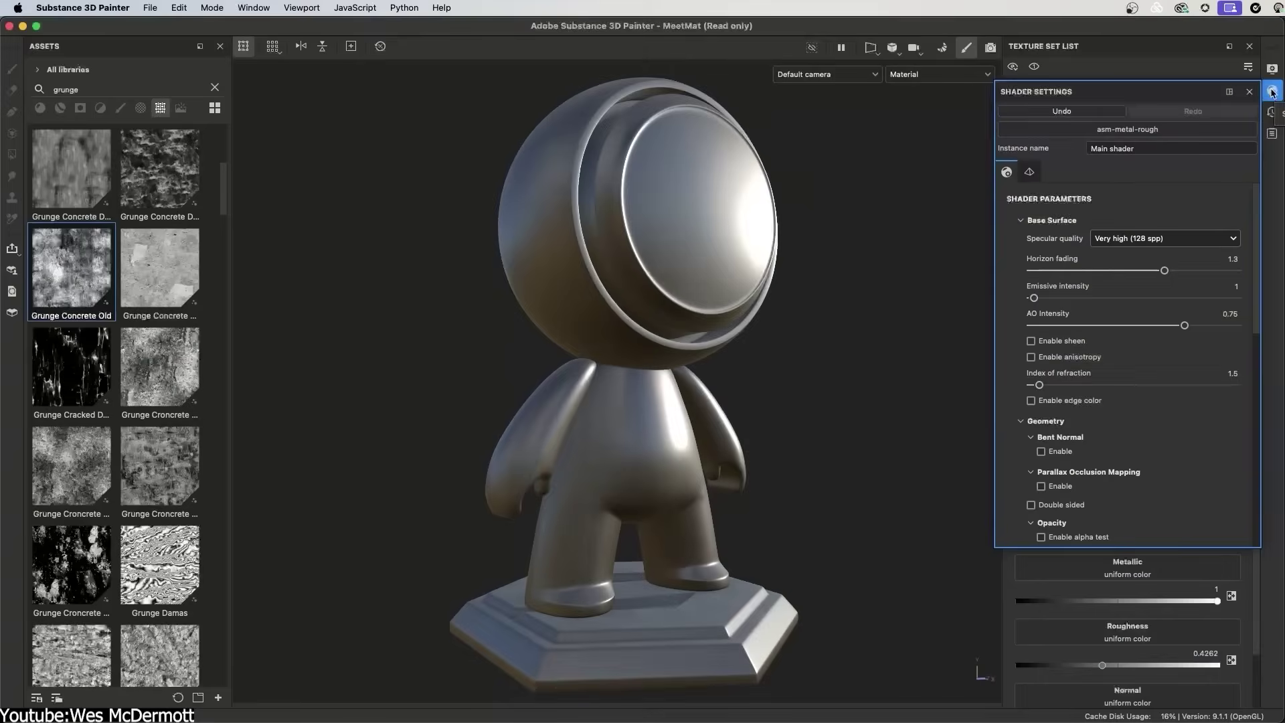
{"action": "left_click", "coordinate": [1271, 91]}
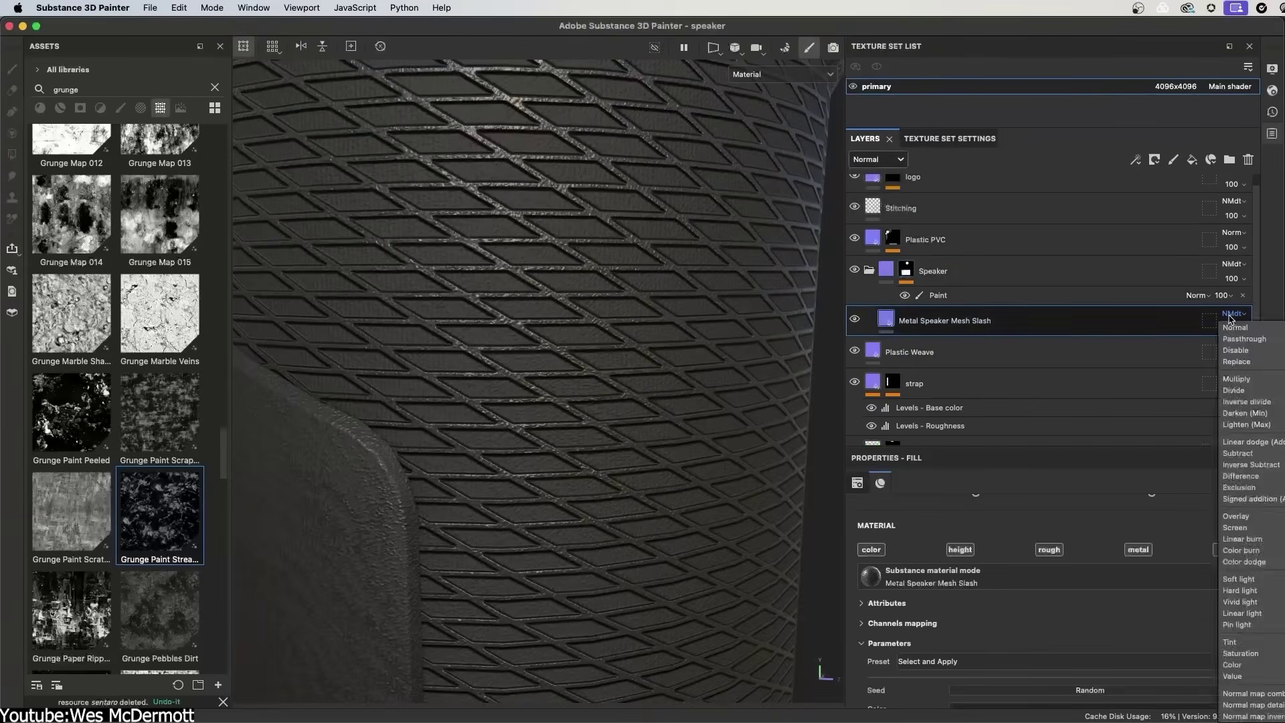
- Set Metal Speaker Mesh Slash to Normal blending, select Speaker, and add a mask fill under sentaro
{"action": "left_click", "coordinate": [1235, 327]}
{"action": "left_click", "coordinate": [966, 270]}
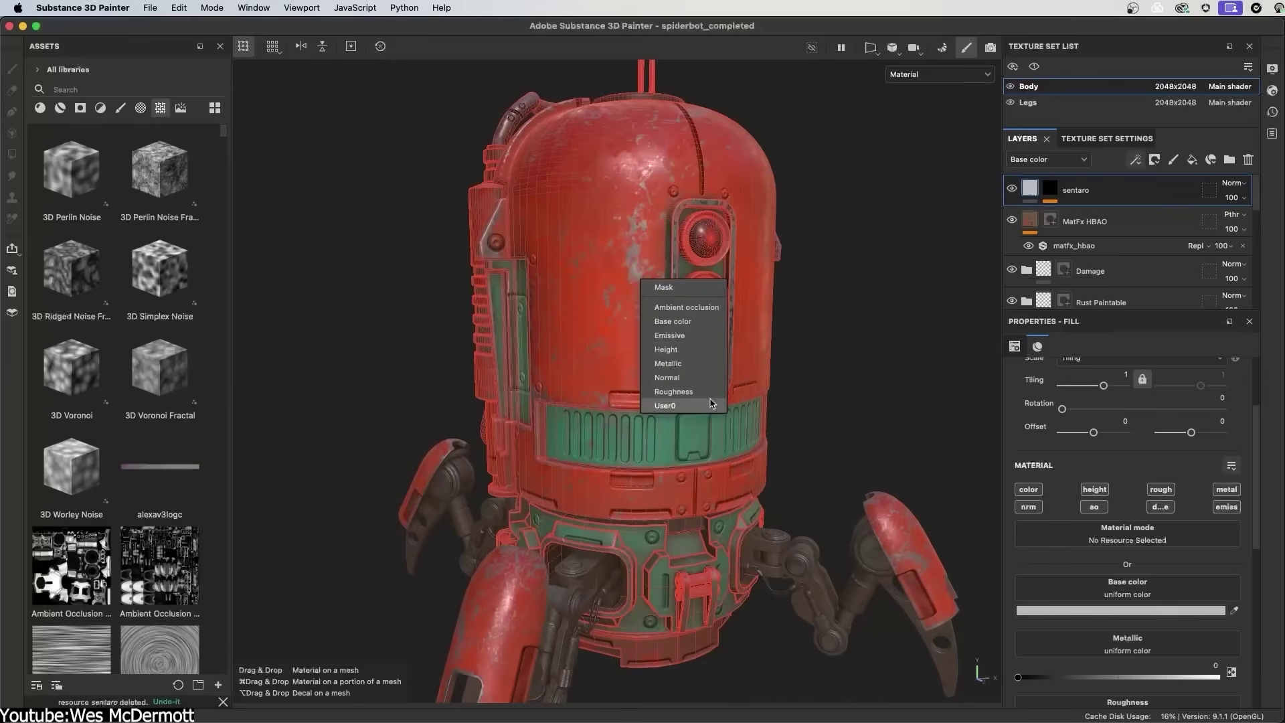
{"action": "left_click", "coordinate": [694, 287]}
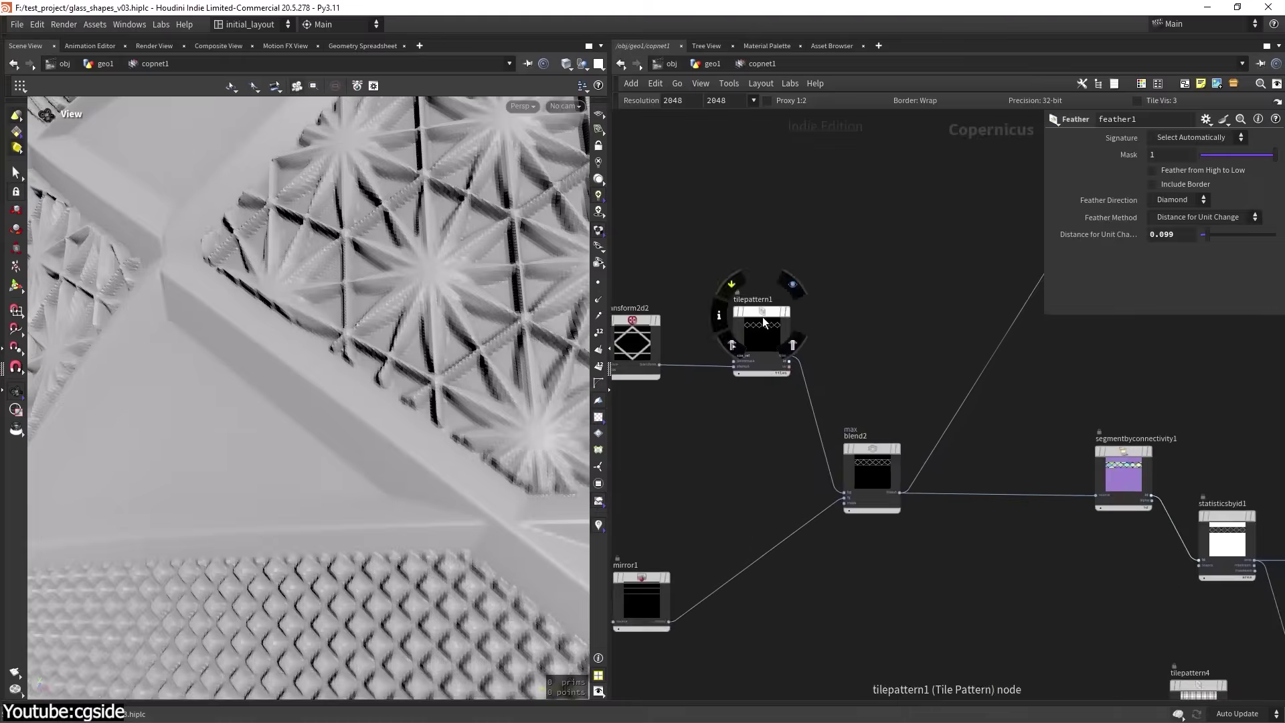
- Display tilepattern1, review its tile selection settings, and frame the image
{"action": "left_click", "coordinate": [853, 304]}
{"action": "left_click", "coordinate": [1062, 176]}
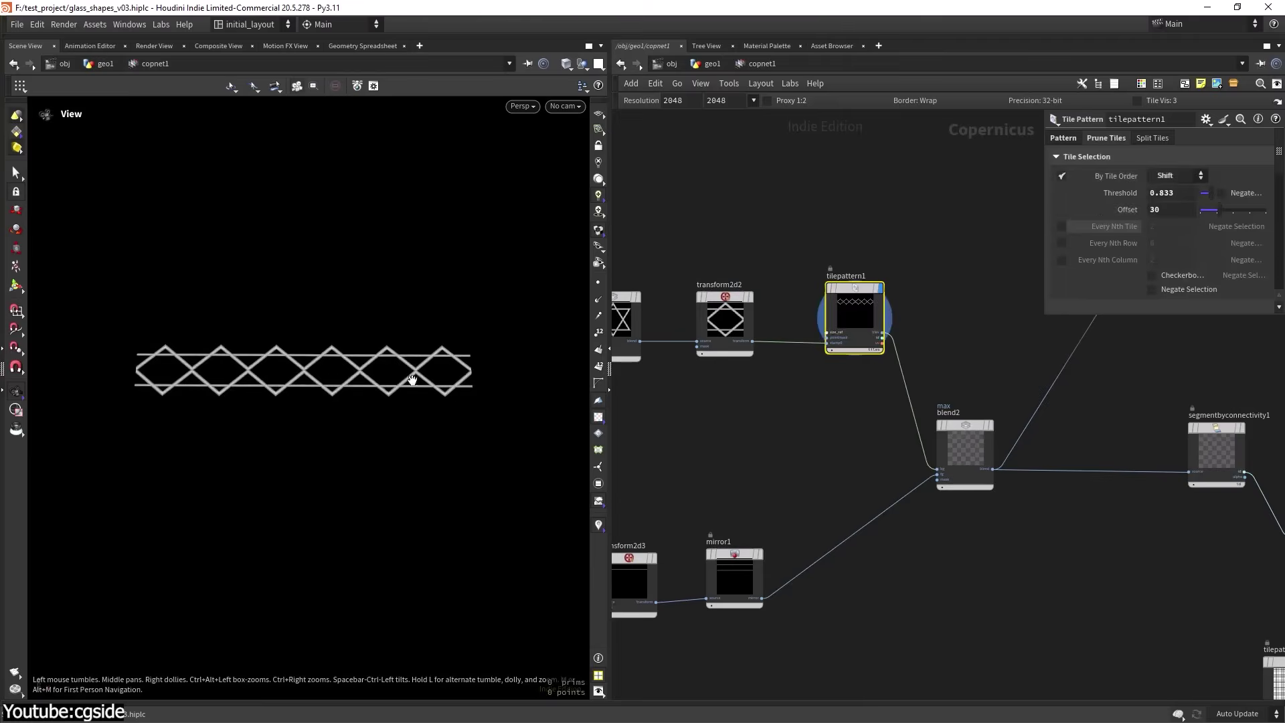
{"action": "scroll", "coordinate": [760, 444], "scroll_direction": "down", "scroll_amount": 5}
{"action": "scroll", "coordinate": [845, 402], "scroll_direction": "up", "scroll_amount": 5}
{"action": "key", "text": "f"}
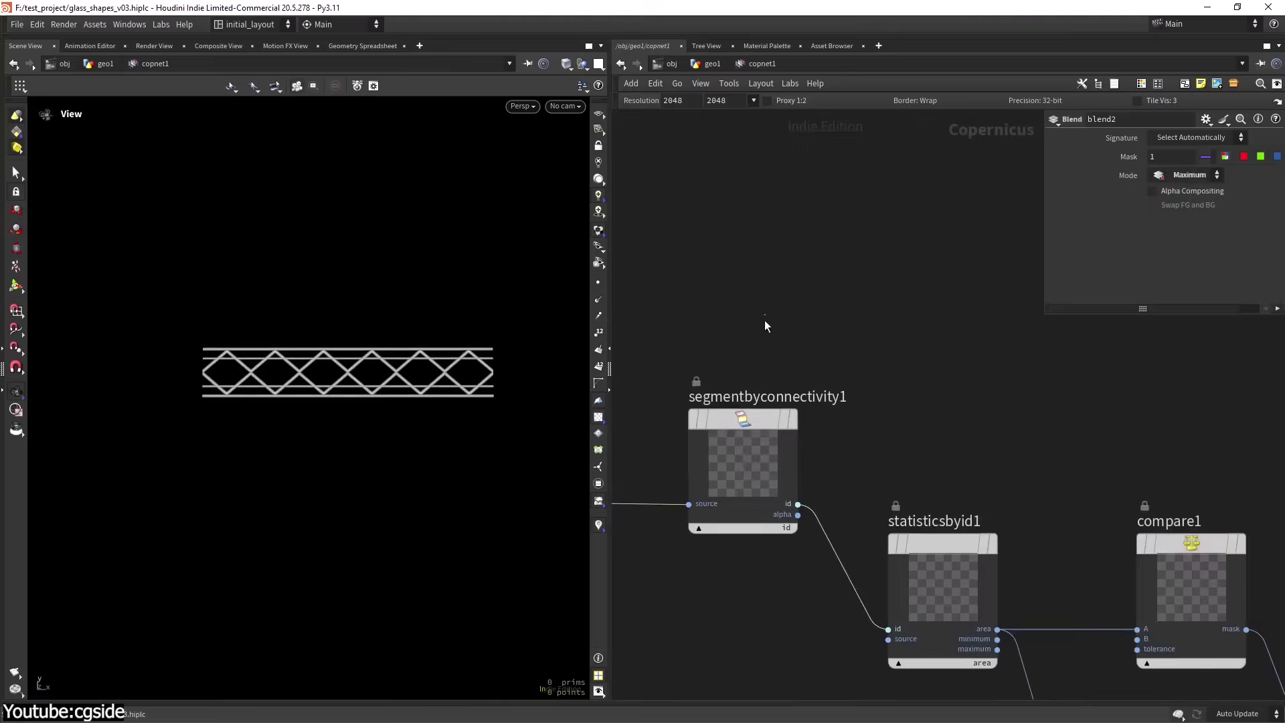
- Display segmentbyconnectivity1, then statisticsbyid1, and sample pixel values across the statistics image
{"action": "left_click", "coordinate": [742, 462]}
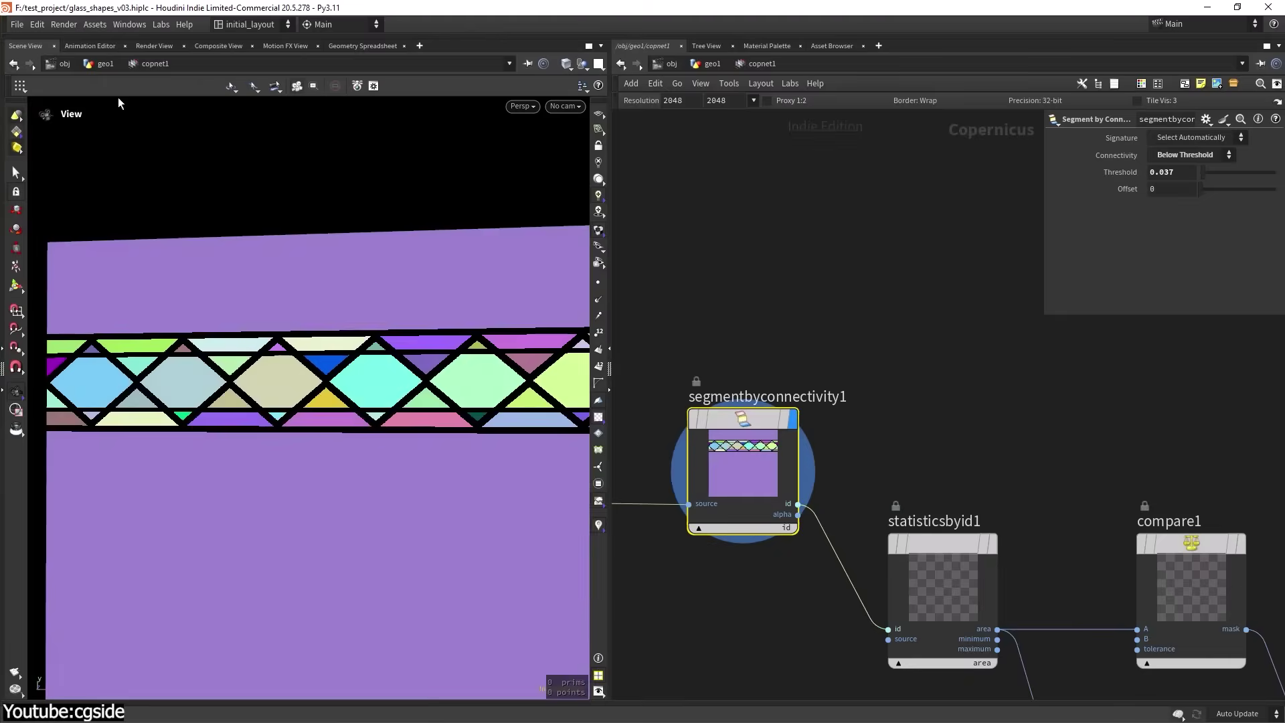
{"action": "middle_click_drag", "start_coordinate": [937, 435], "coordinate": [861, 286]}
{"action": "left_click", "coordinate": [856, 429]}
{"action": "scroll", "coordinate": [941, 301], "scroll_direction": "up", "scroll_amount": 3}
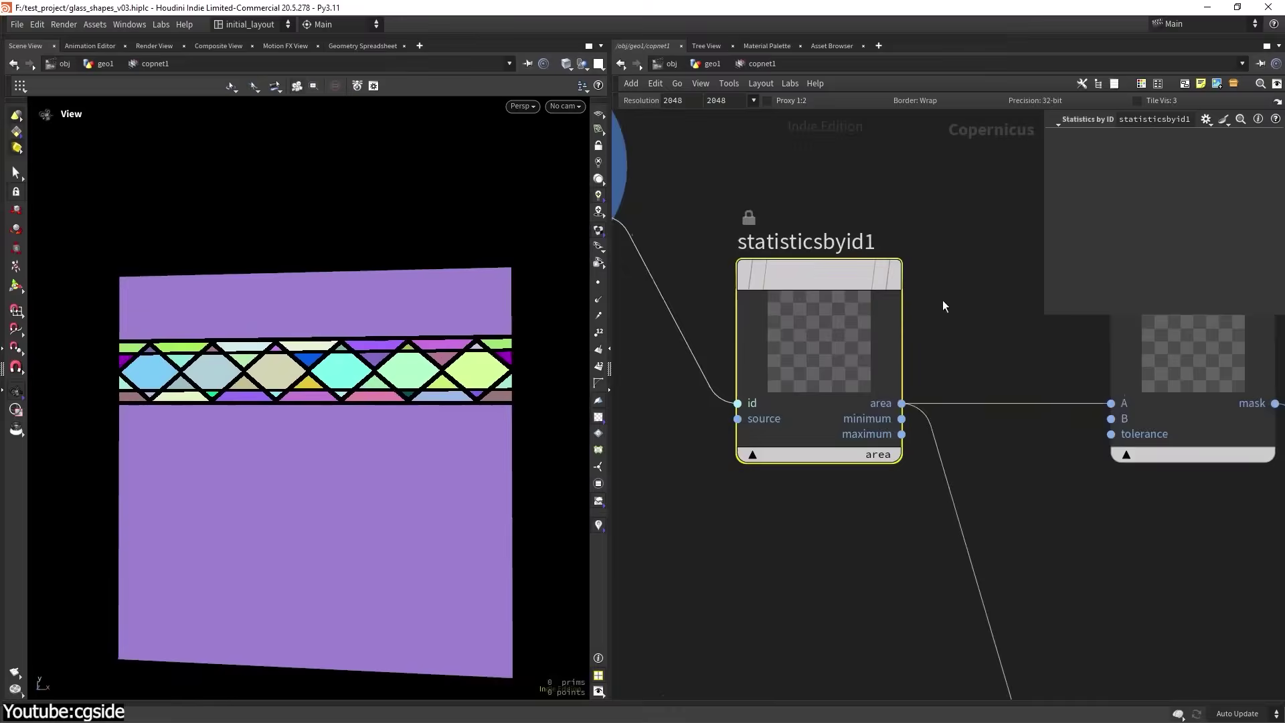
{"action": "scroll", "coordinate": [310, 273], "scroll_direction": "up", "scroll_amount": 3}
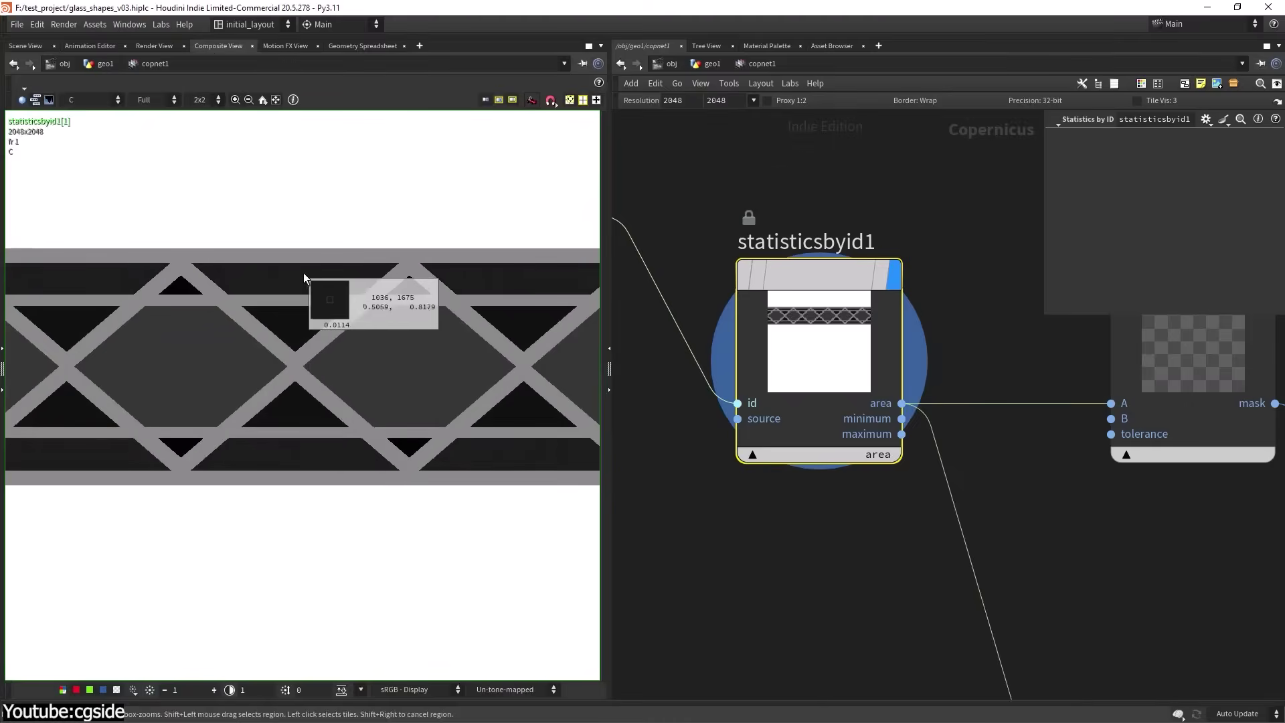
{"action": "middle_click_drag", "start_coordinate": [303, 271], "coordinate": [307, 272]}
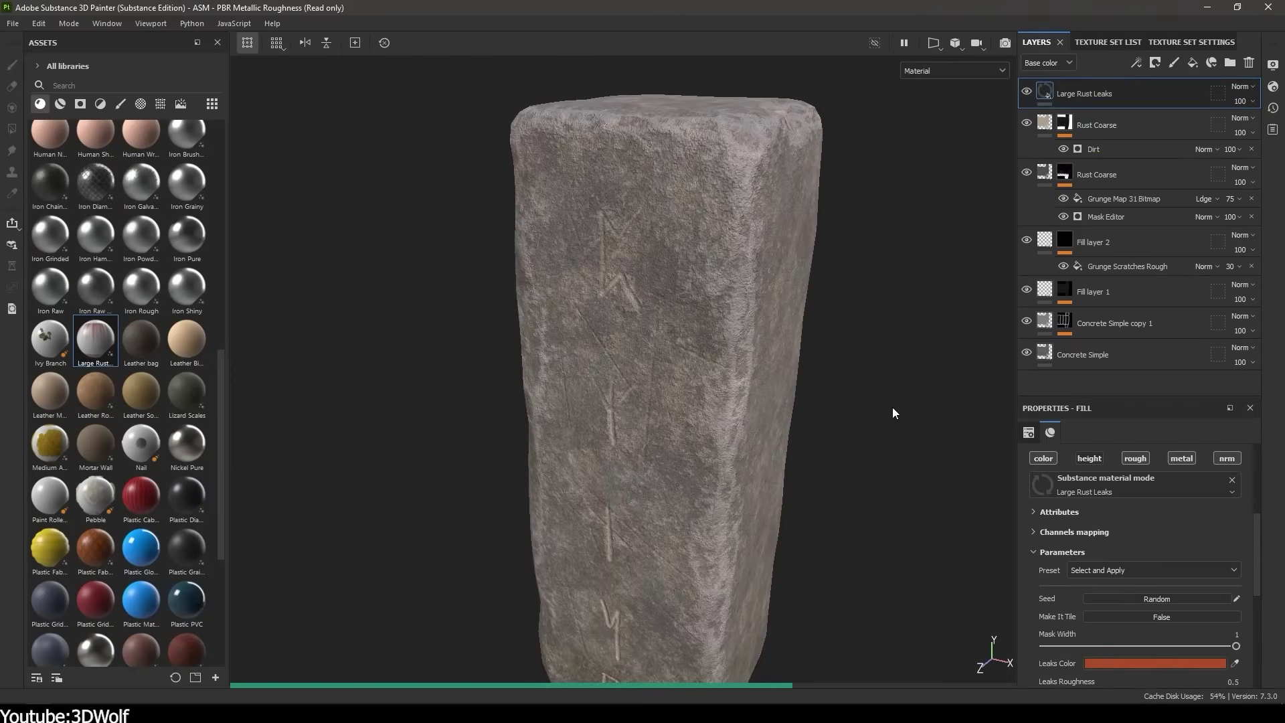
- Start choosing a new Leaks Color for the Large Rust Leaks layer
{"action": "left_click", "coordinate": [1138, 478]}
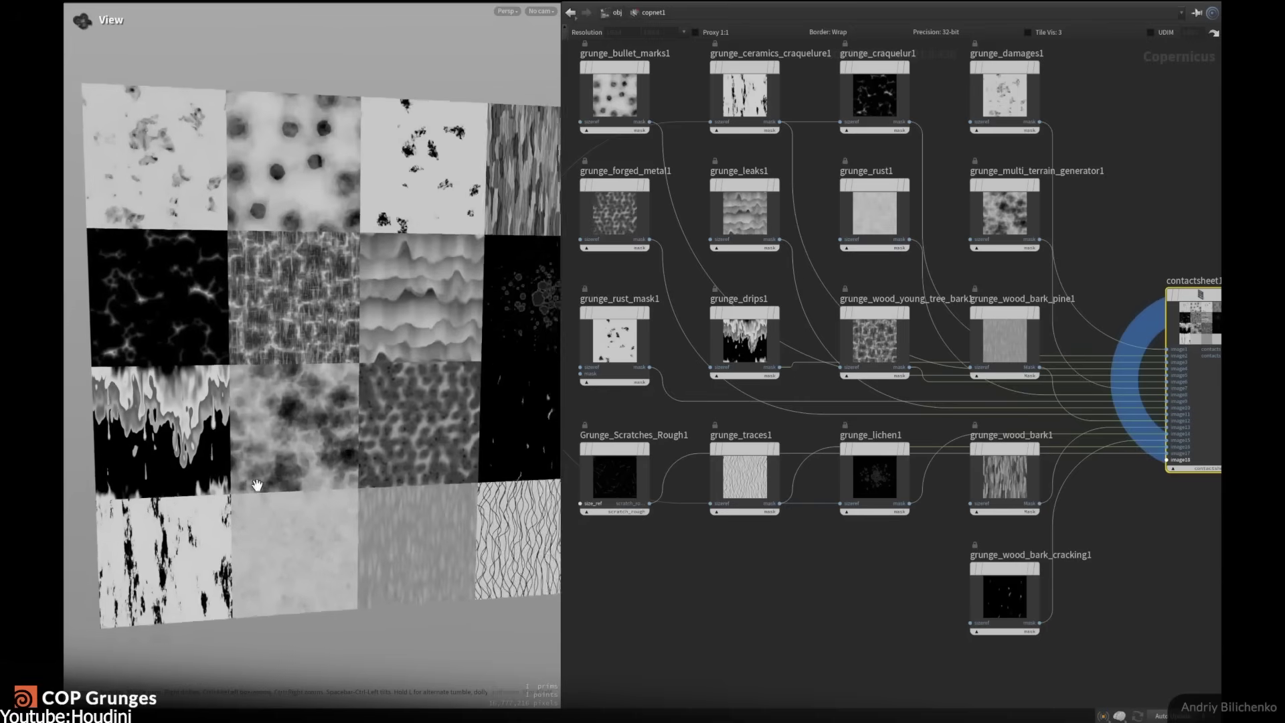
- Orbit the viewport to view the stone_and_grout paving almost head-on
{"action": "left_click_drag", "start_coordinate": [256, 484], "coordinate": [322, 455]}
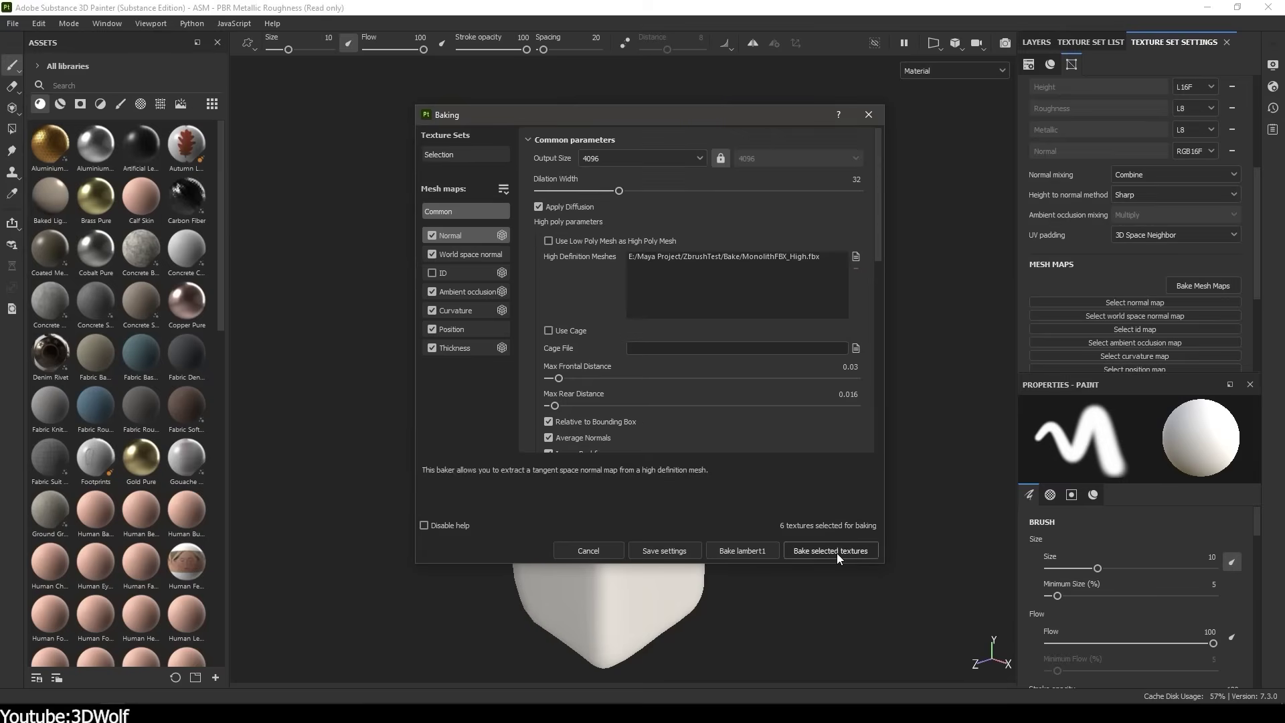
- Bake the six selected mesh maps for the monolith with Bake selected textures
{"action": "left_click", "coordinate": [830, 550]}
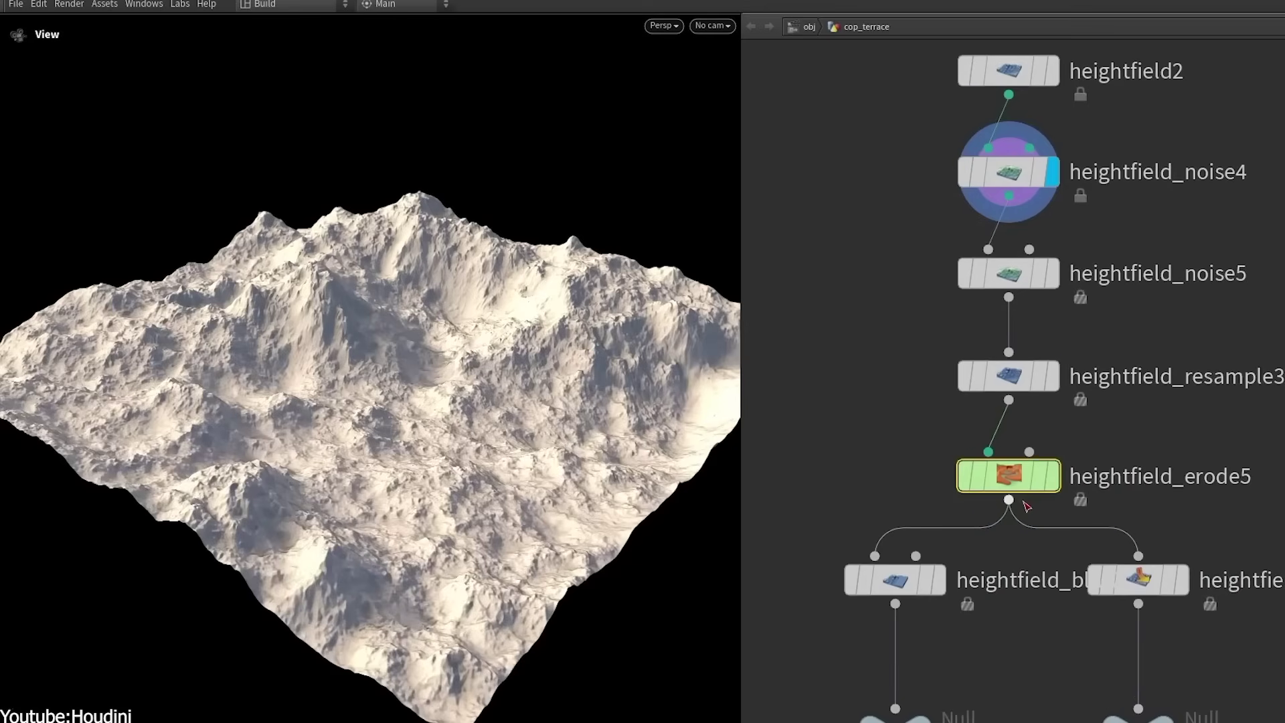
- Cook the heightfield erosion, frame the network, and shrink the noise stencil around the figure's head
{"action": "key", "text": "h"}
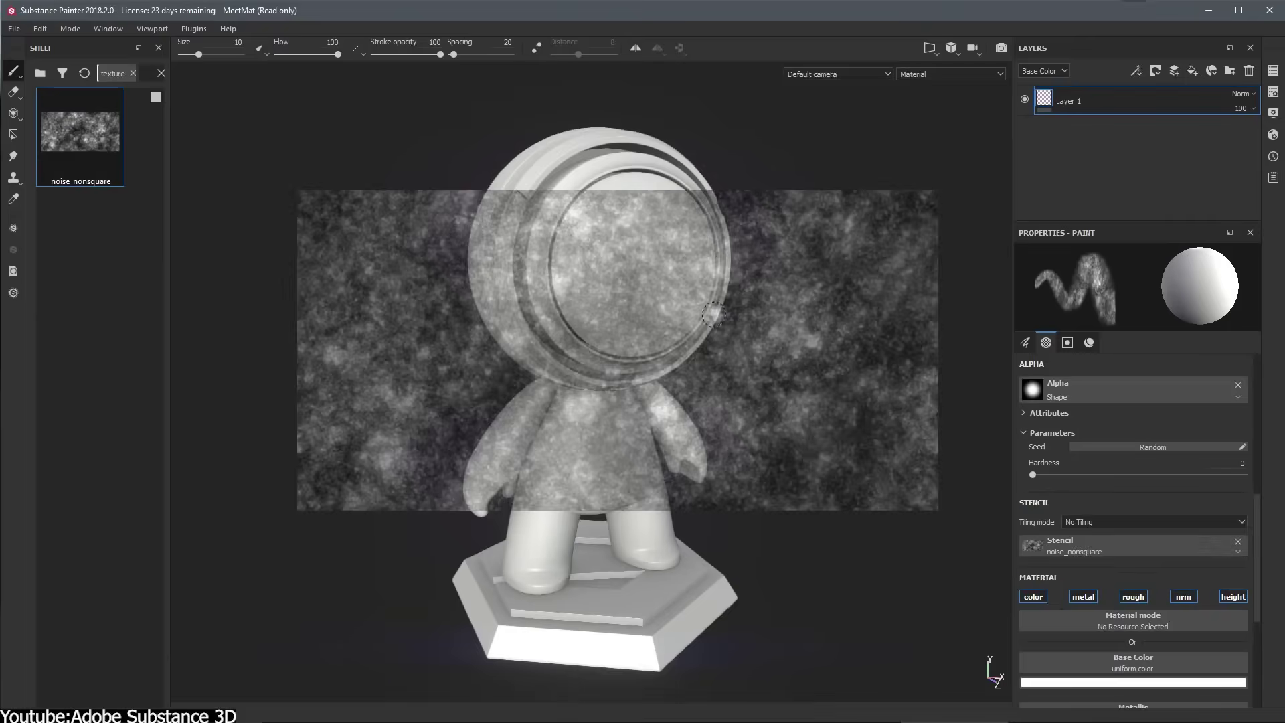
{"action": "key", "text": "s"}
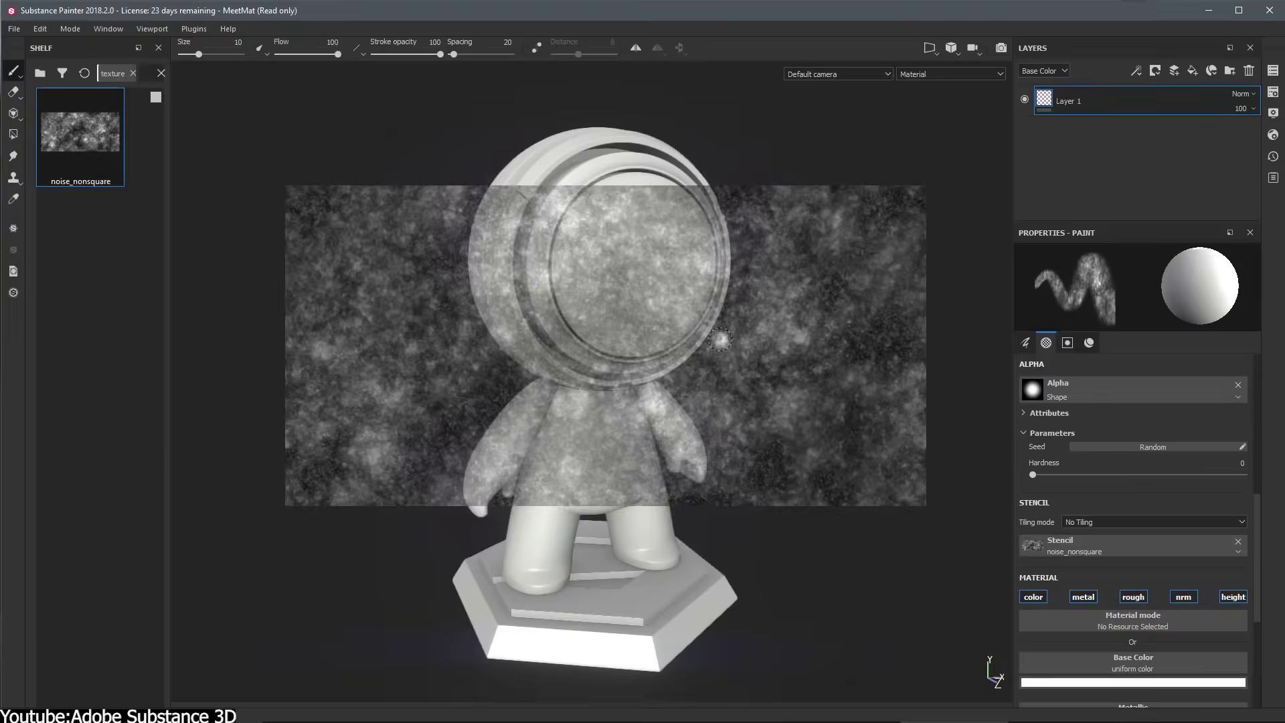
{"action": "right_click_drag", "start_coordinate": [713, 314], "coordinate": [761, 305]}
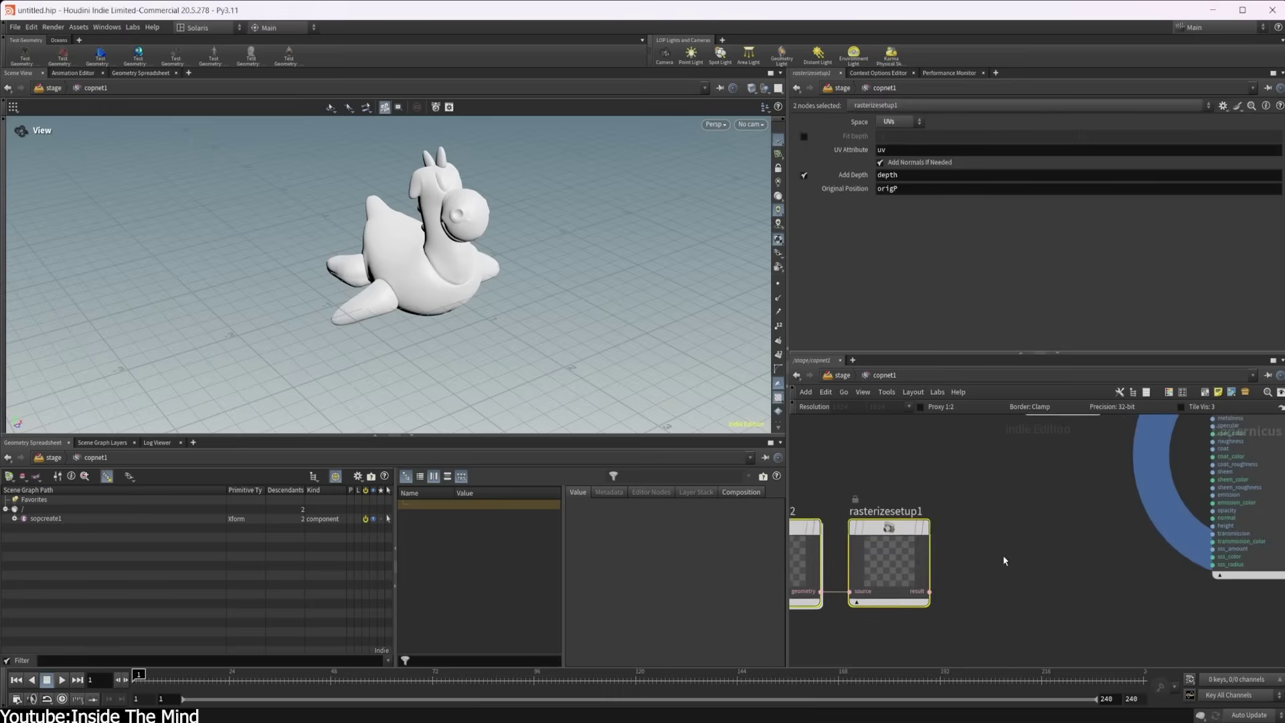
- Add a geotolayer1 node, view its result, and place a Fractal Noise 3D node
{"action": "key", "text": "Tab"}
{"action": "left_click", "coordinate": [1104, 483]}
{"action": "left_click", "coordinate": [1058, 526]}
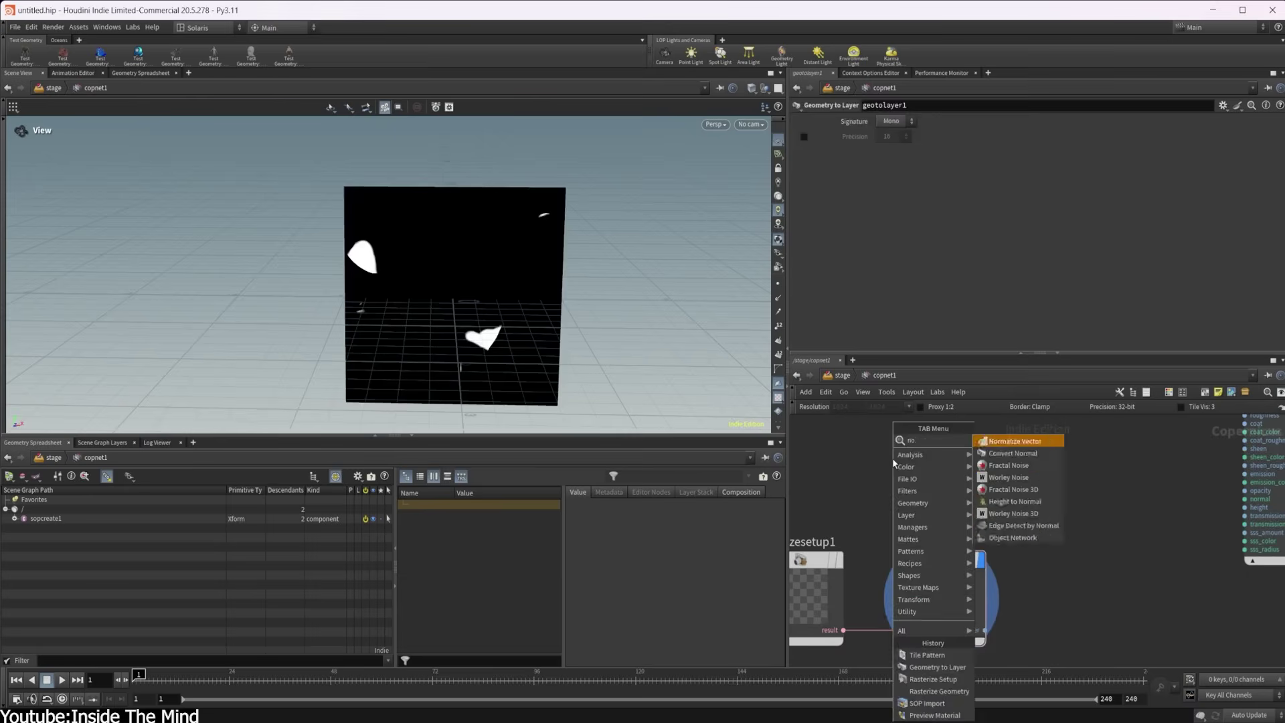
{"action": "left_click", "coordinate": [990, 439]}
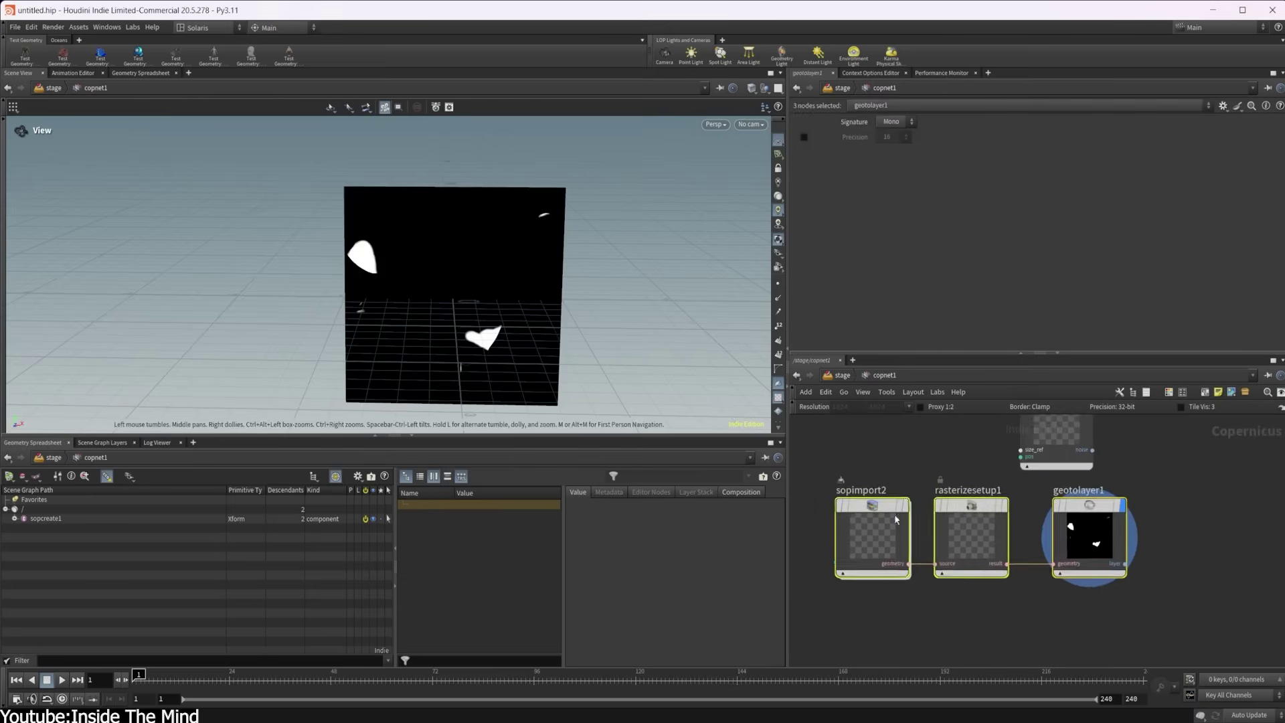
- Add a Multiply blend node and wire the noise into its fg input
{"action": "key", "text": "Tab"}
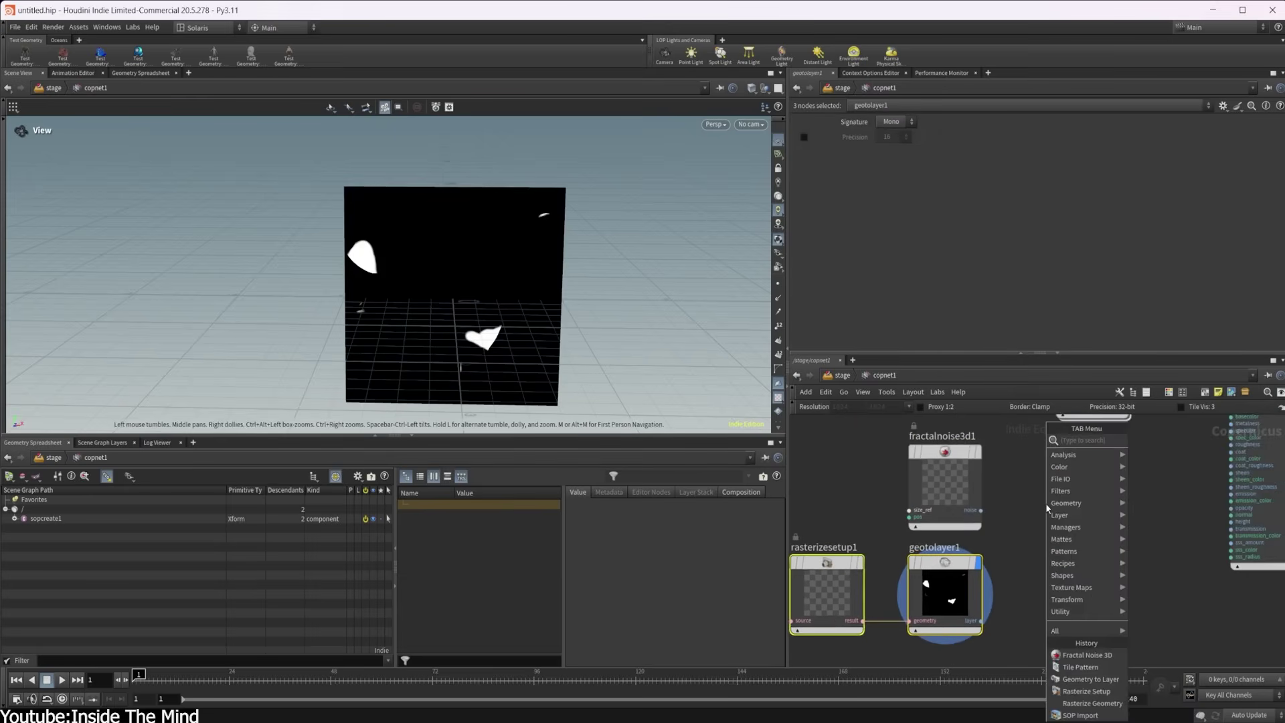
{"action": "type", "text": "multiply"}
{"action": "key", "text": "Return"}
{"action": "left_click", "coordinate": [1136, 509]}
{"action": "left_click_drag", "start_coordinate": [974, 510], "coordinate": [1084, 547]}
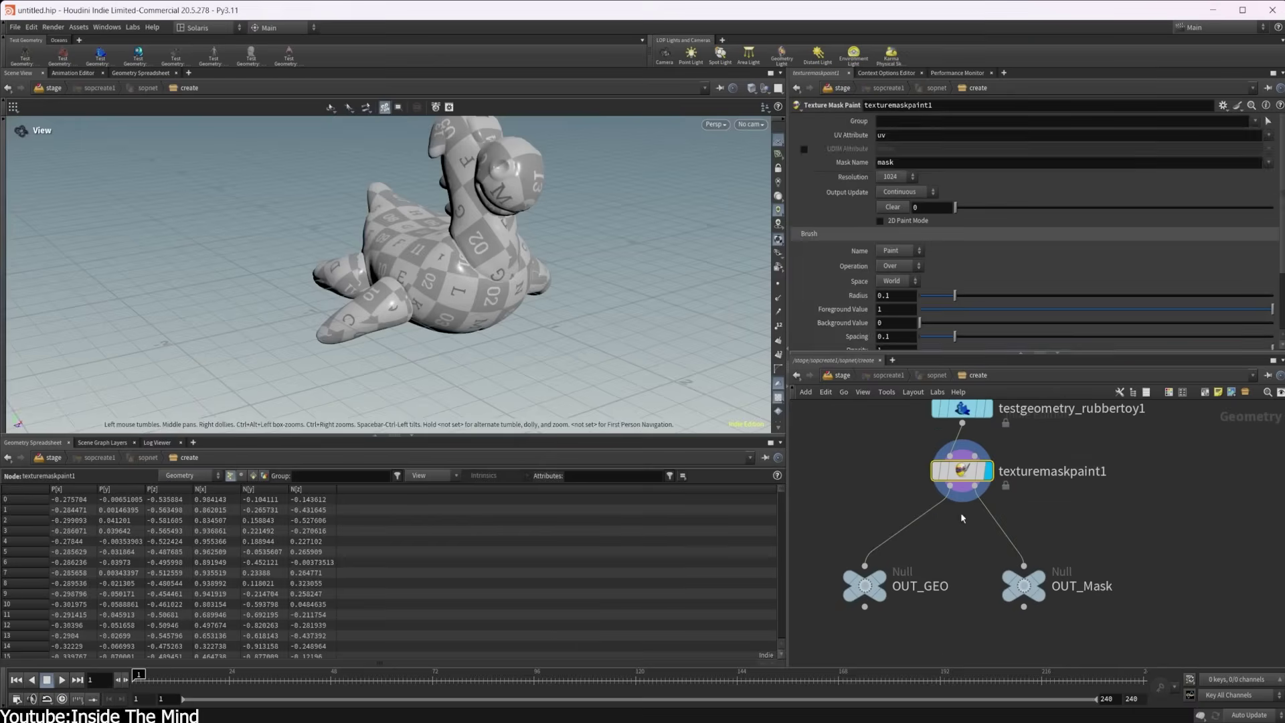
- Switch the mask brush to Texture, expand its advanced settings, and set sdfshape1 to Marker
{"action": "left_click", "coordinate": [900, 191]}
{"action": "left_click", "coordinate": [897, 221]}
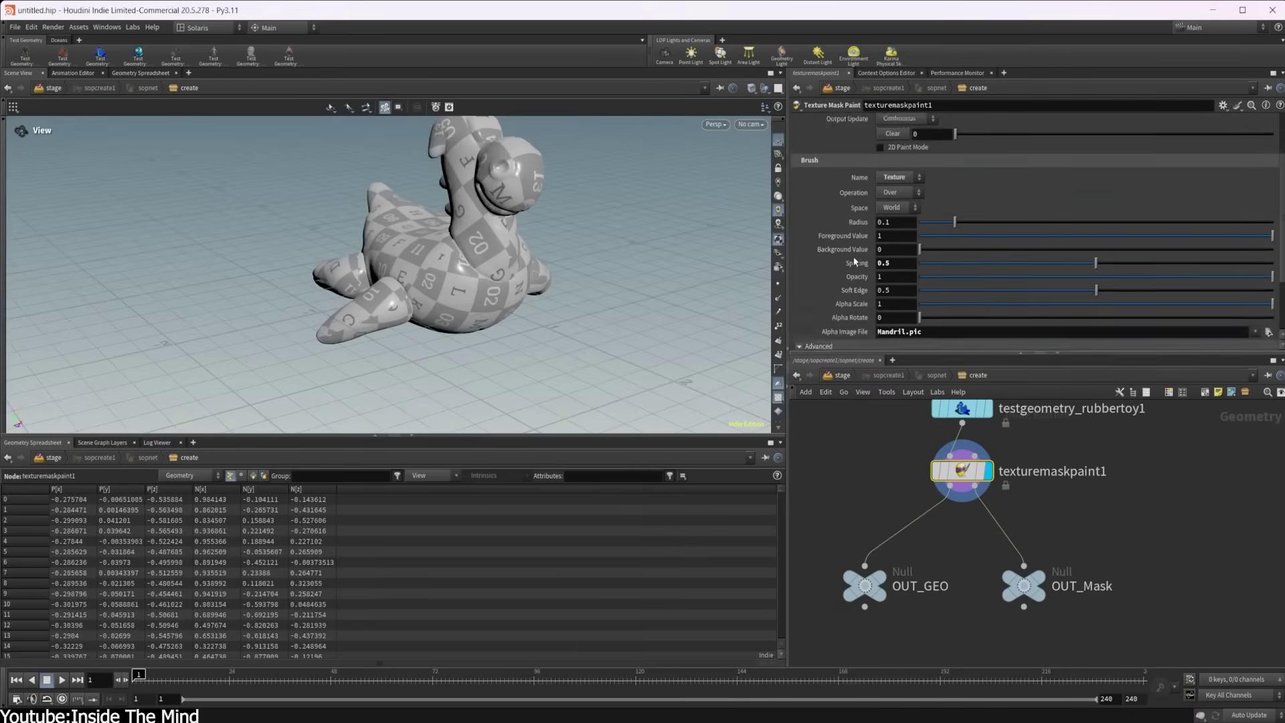
{"action": "scroll", "coordinate": [870, 234], "scroll_direction": "down", "scroll_amount": 3}
{"action": "left_click", "coordinate": [818, 302]}
{"action": "scroll", "coordinate": [831, 241], "scroll_direction": "up", "scroll_amount": 1}
{"action": "left_click", "coordinate": [897, 178]}
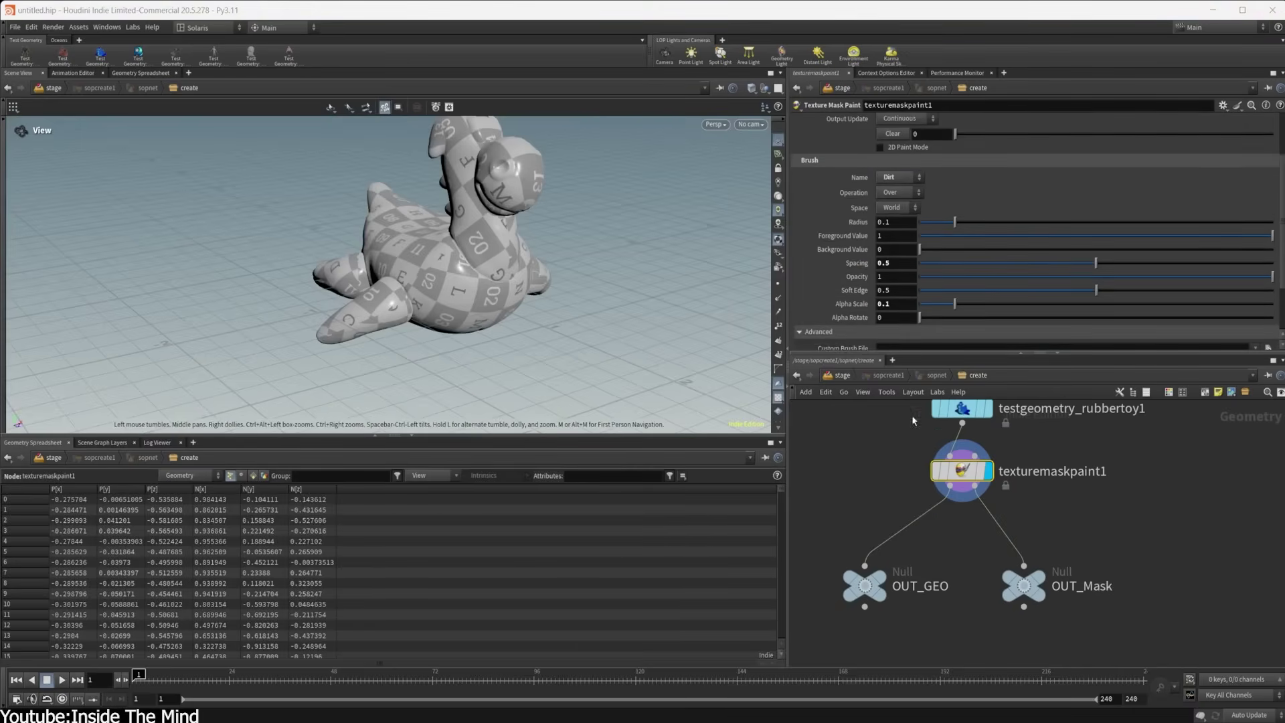
{"action": "left_click", "coordinate": [902, 138]}
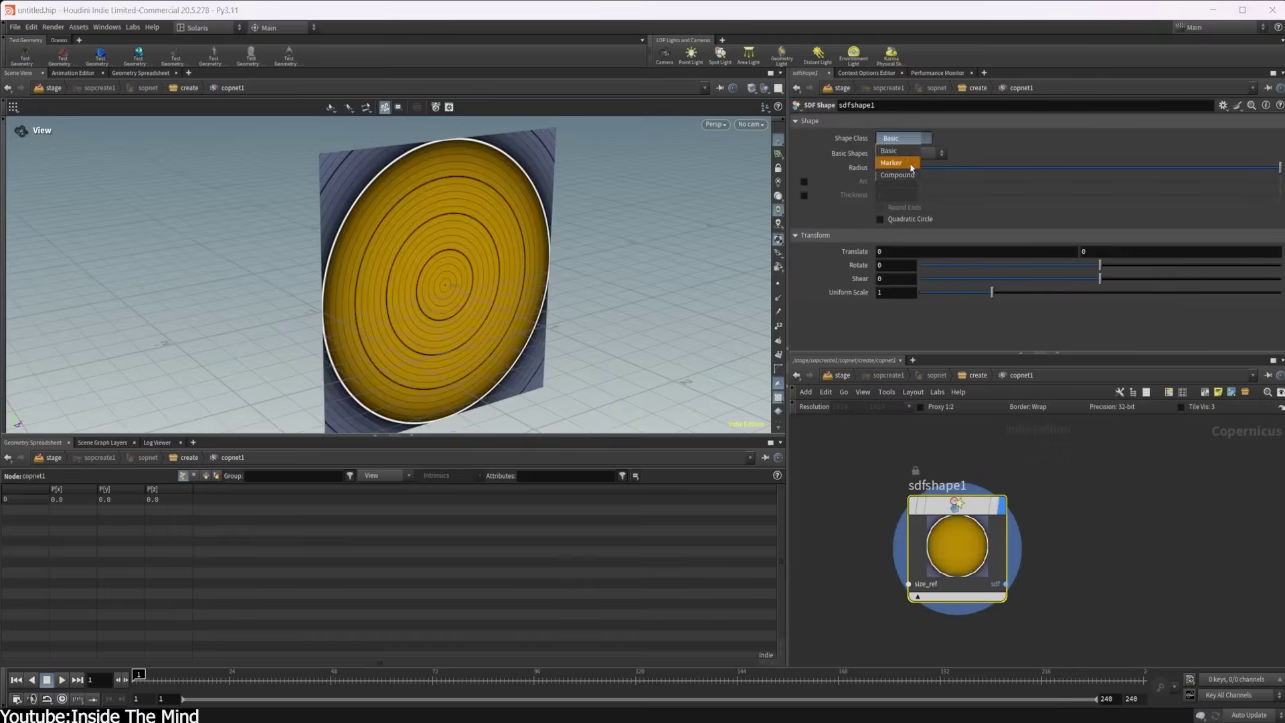
{"action": "left_click", "coordinate": [896, 163]}
- Clear the toy's mask, use copnet1 as the brush, and paint a zigzag stamp down the toy
{"action": "key", "text": "Tab"}
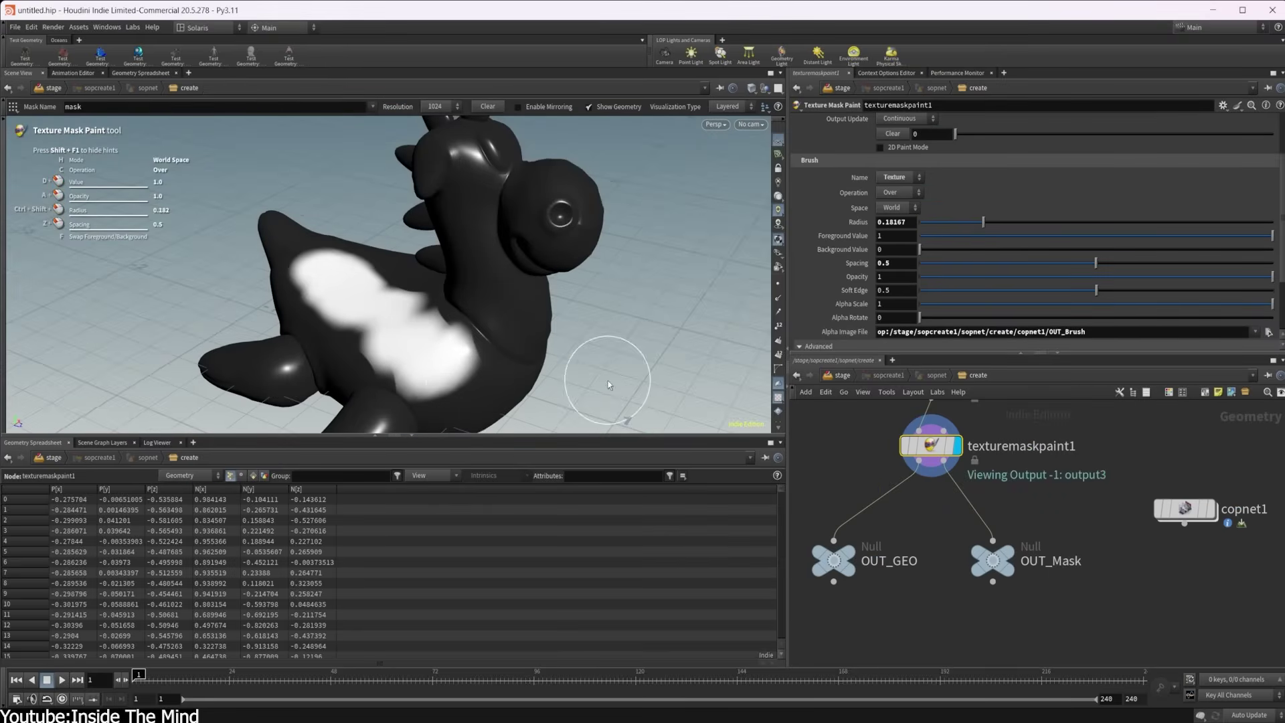
{"action": "left_click", "coordinate": [488, 107]}
{"action": "left_click", "coordinate": [897, 178]}
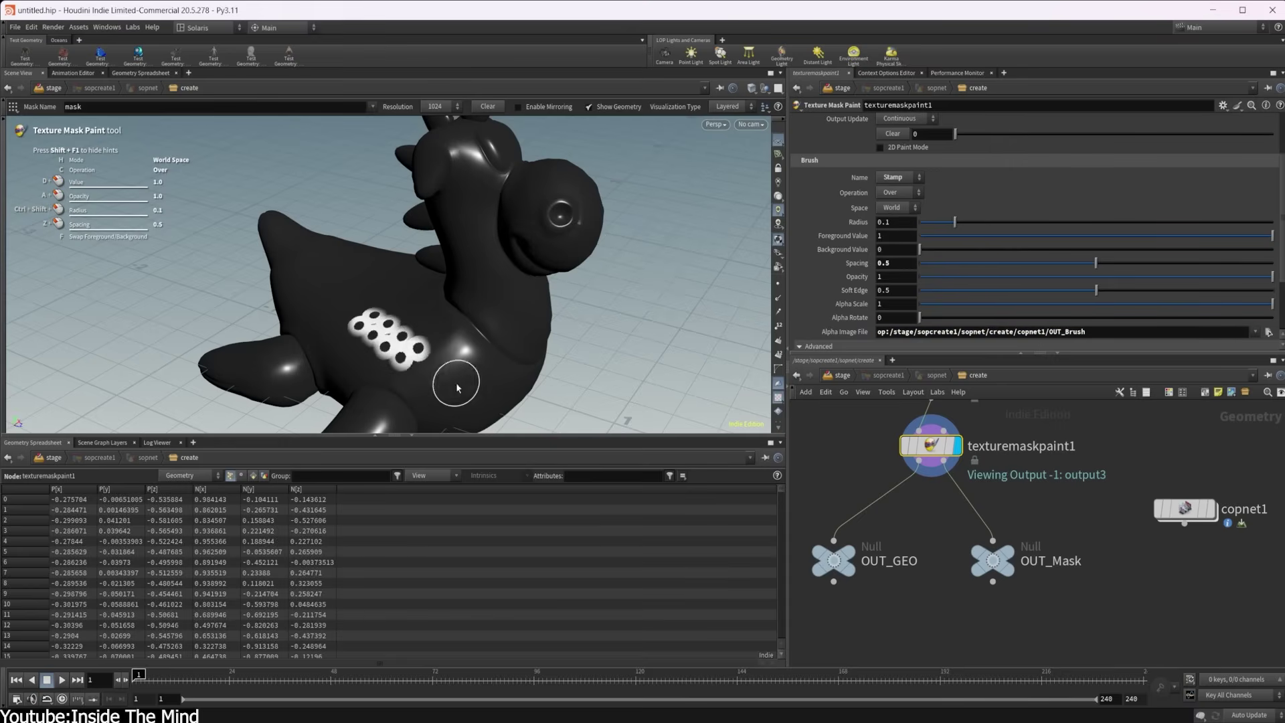
{"action": "left_click", "coordinate": [1184, 509]}
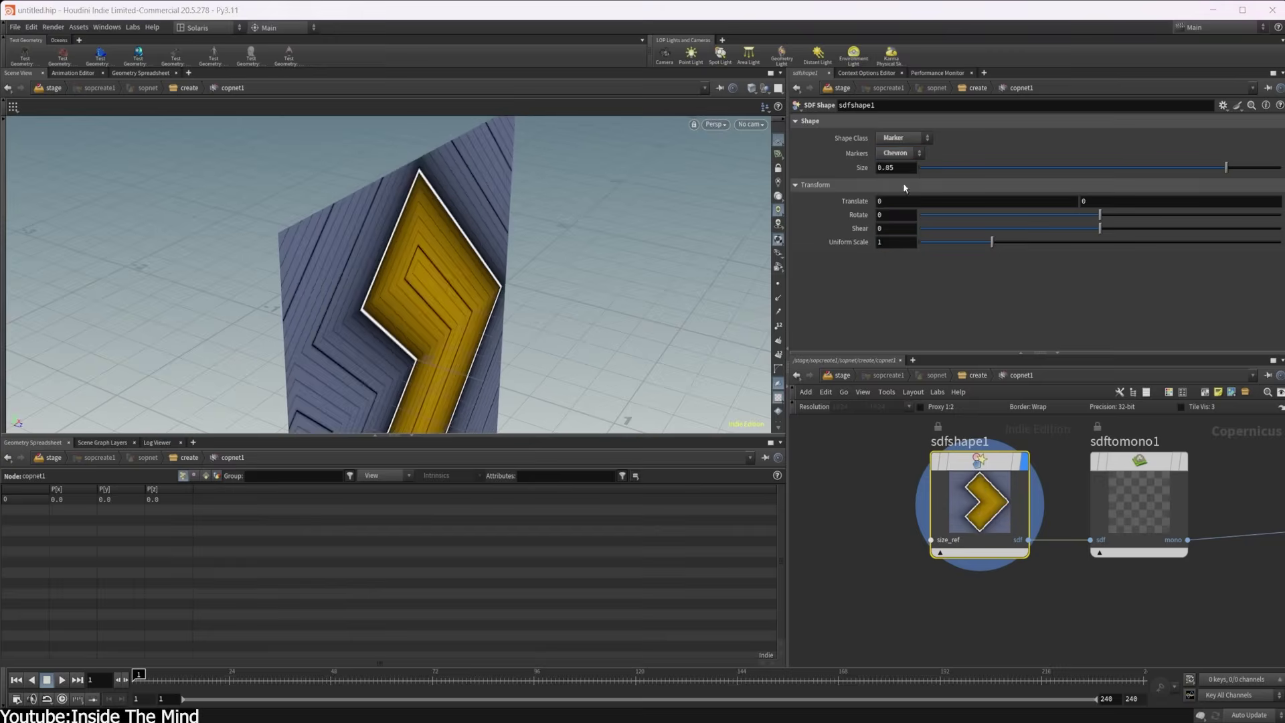
{"action": "left_click", "coordinate": [950, 454]}
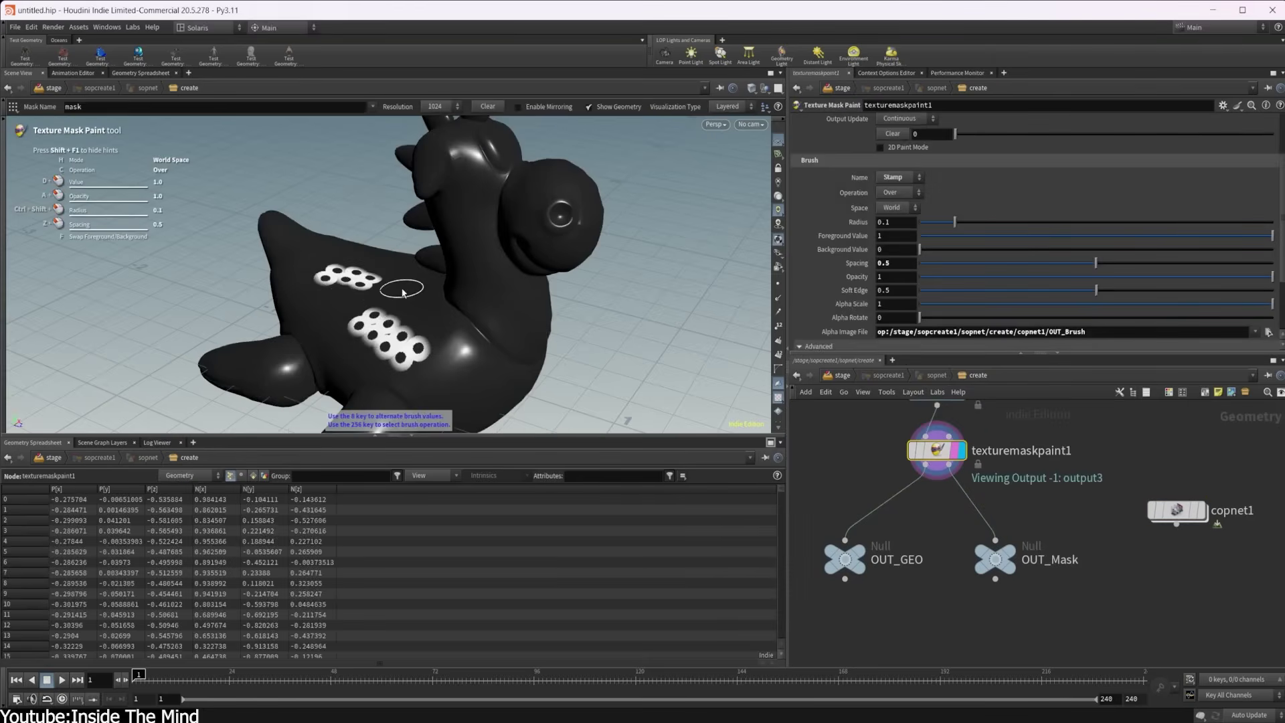
{"action": "left_click_drag", "start_coordinate": [397, 306], "coordinate": [469, 392], "text": "alt"}
{"action": "key", "text": "Escape"}
{"action": "left_click_drag", "start_coordinate": [428, 375], "coordinate": [386, 379]}
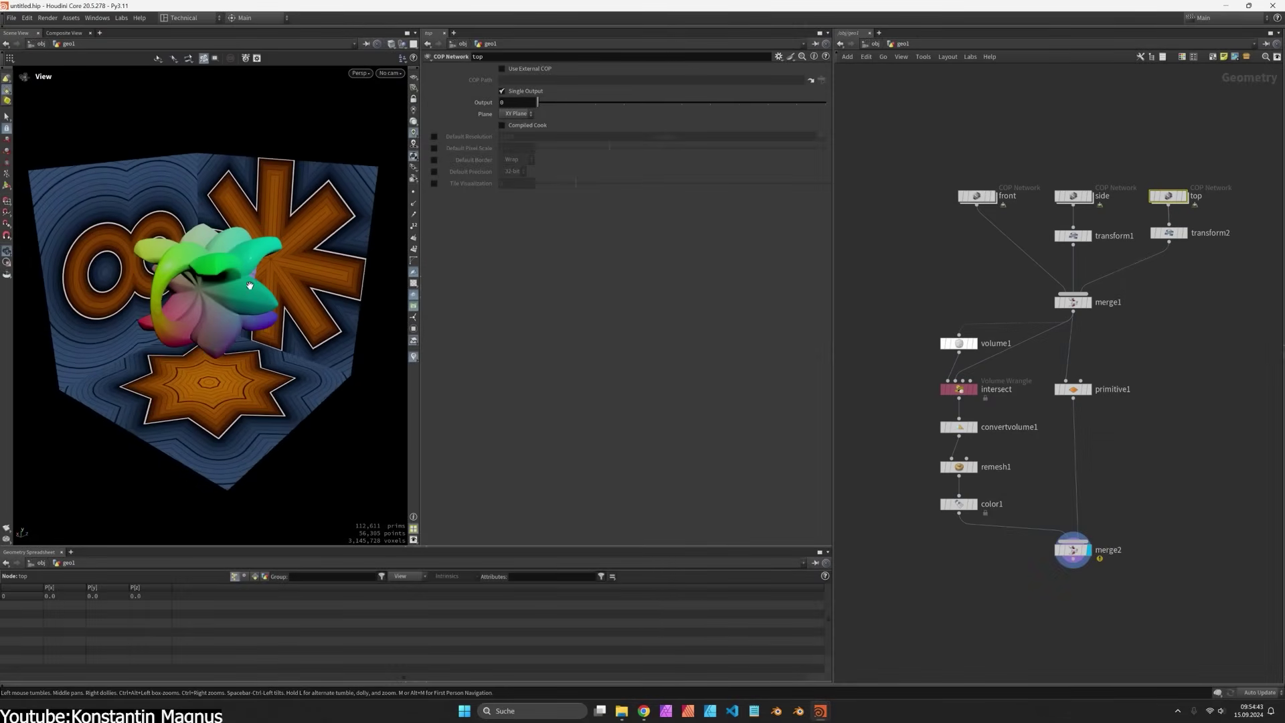
- Step the display flag through the front, side and top planes, merge, volume, intersection and final flower
{"action": "left_click", "coordinate": [983, 201]}
{"action": "left_click", "coordinate": [1073, 201]}
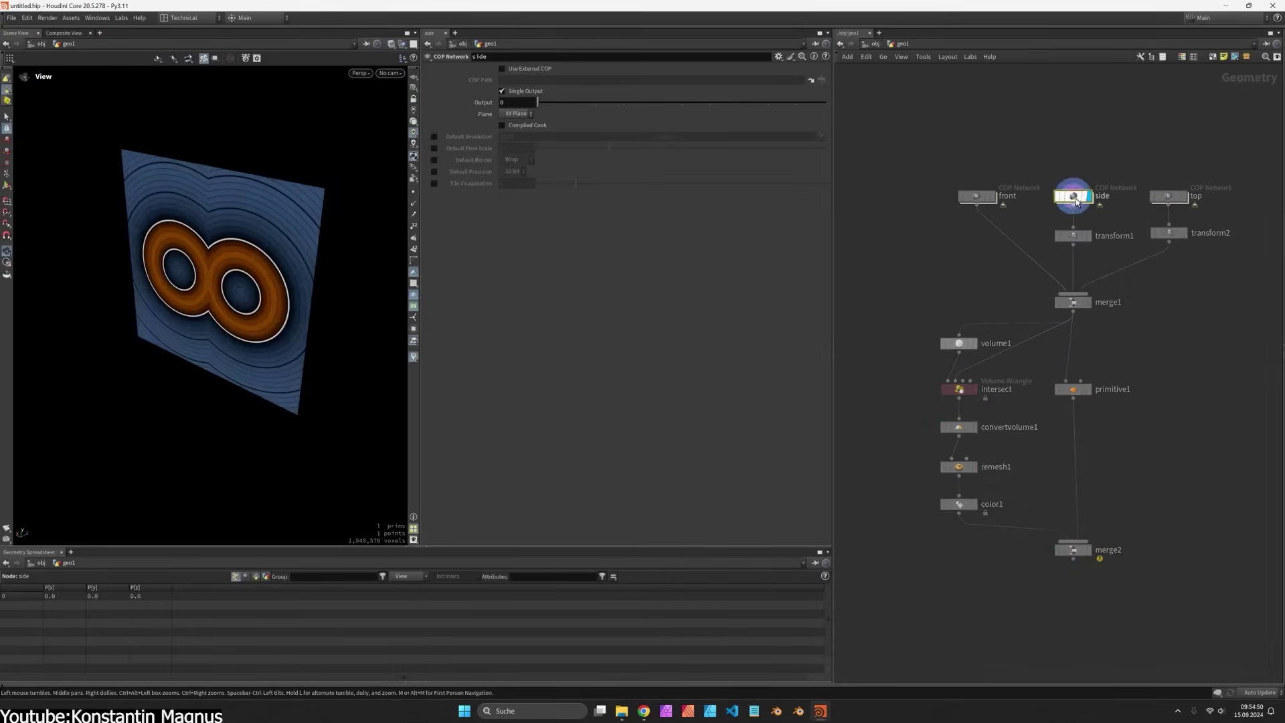
{"action": "left_click", "coordinate": [1161, 204]}
{"action": "left_click", "coordinate": [1085, 302]}
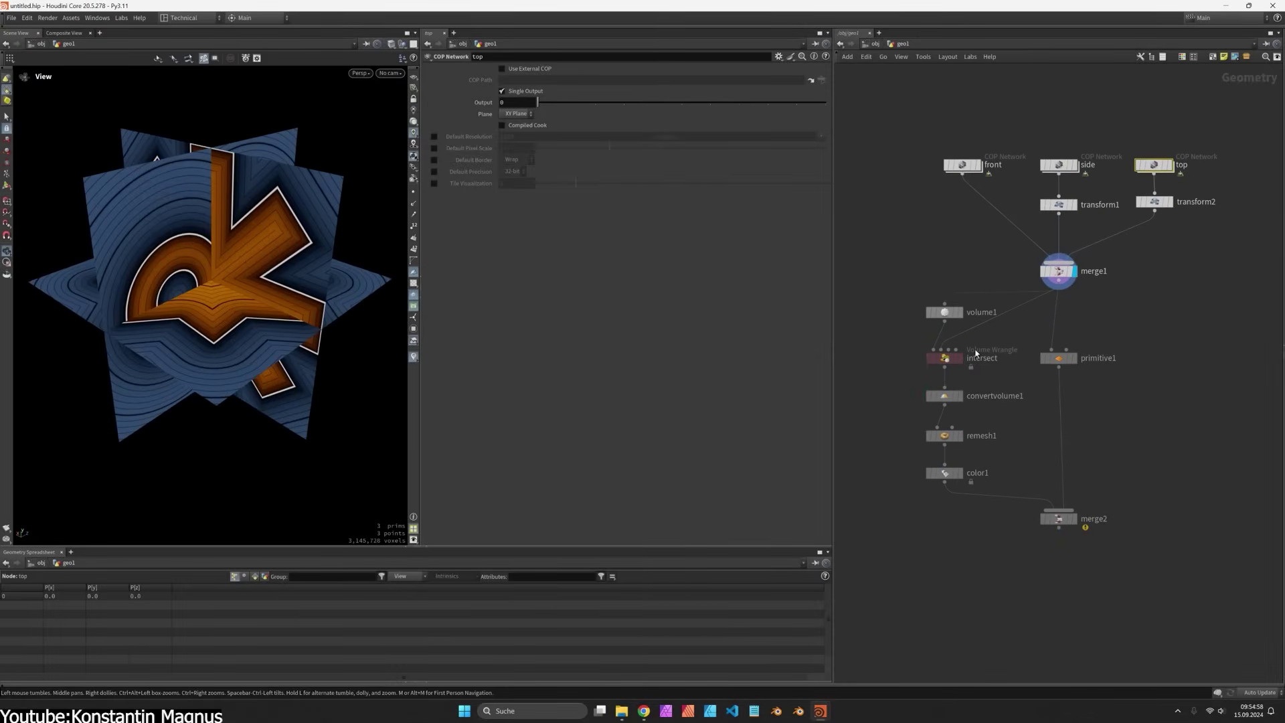
{"action": "left_click", "coordinate": [956, 312]}
{"action": "left_click", "coordinate": [935, 360]}
{"action": "scroll", "coordinate": [329, 266], "scroll_direction": "up", "scroll_amount": 3}
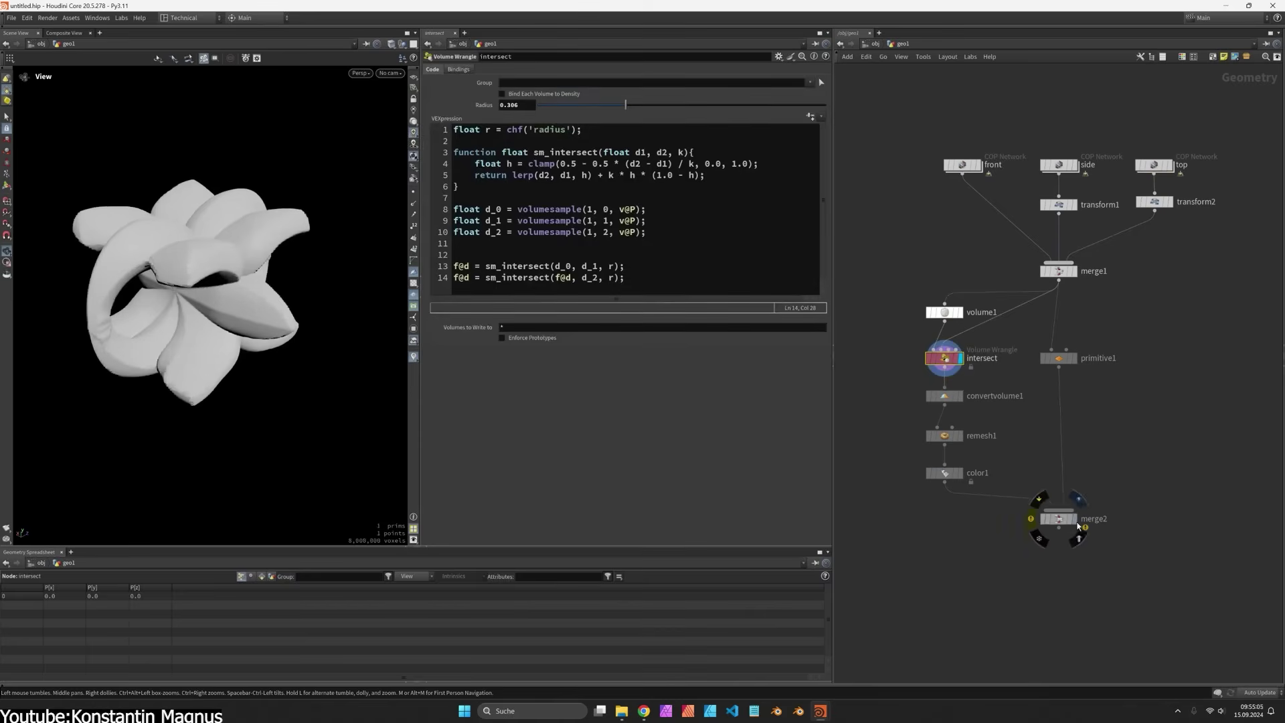
{"action": "left_click", "coordinate": [1078, 527]}
- Set the front sdfshape1 Size to 0.784 and Rotate to 33.5
{"action": "double_click", "coordinate": [955, 166]}
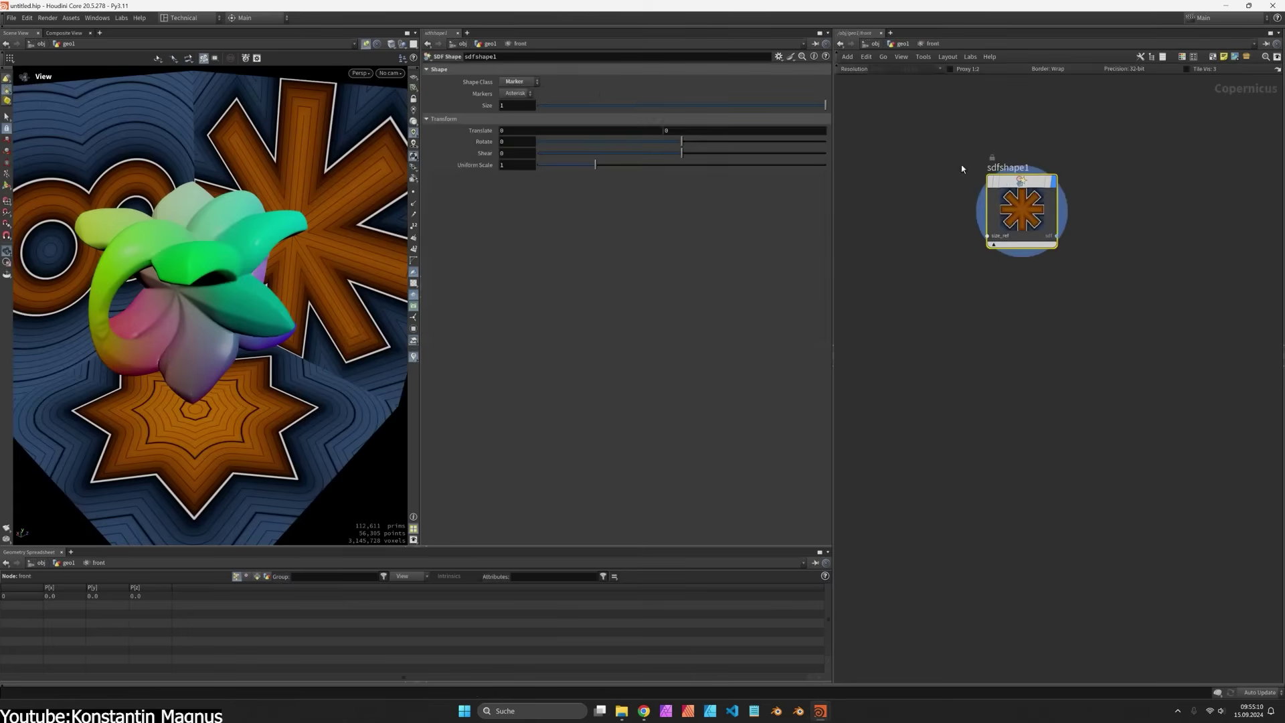
{"action": "left_click", "coordinate": [765, 109]}
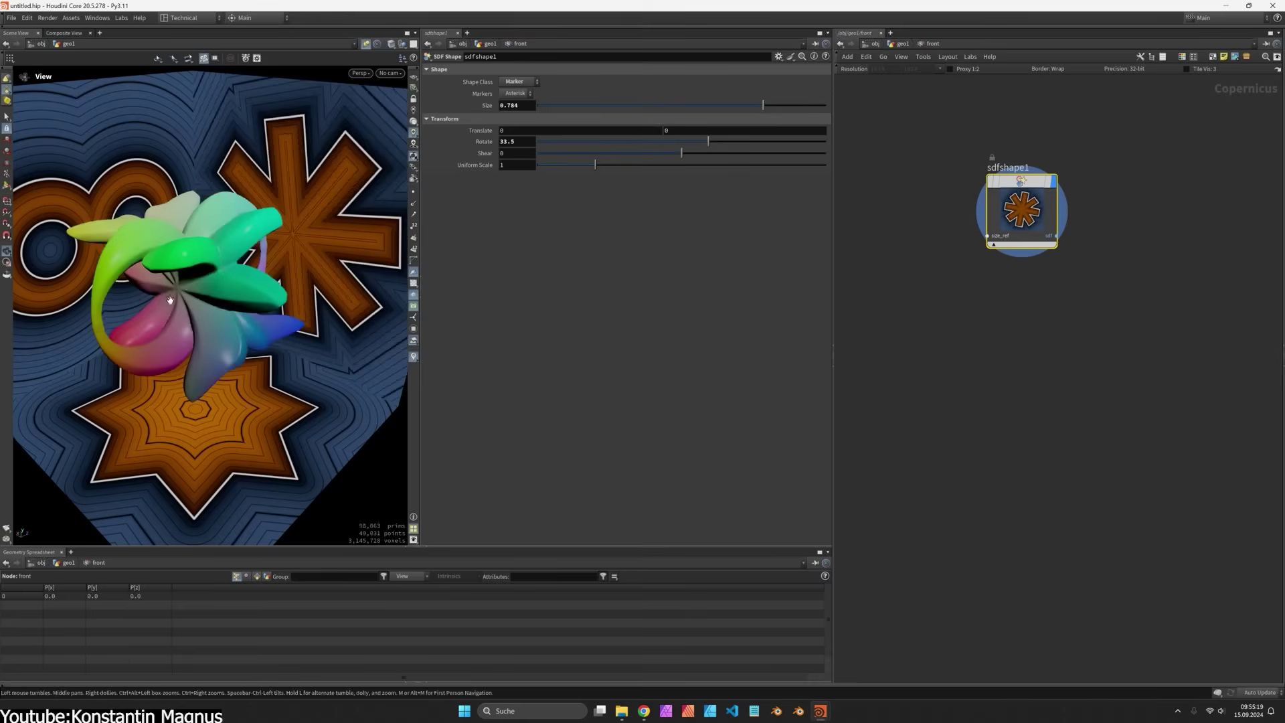
{"action": "key", "text": "u"}
{"action": "left_click", "coordinate": [1058, 207]}
{"action": "left_click", "coordinate": [530, 115]}
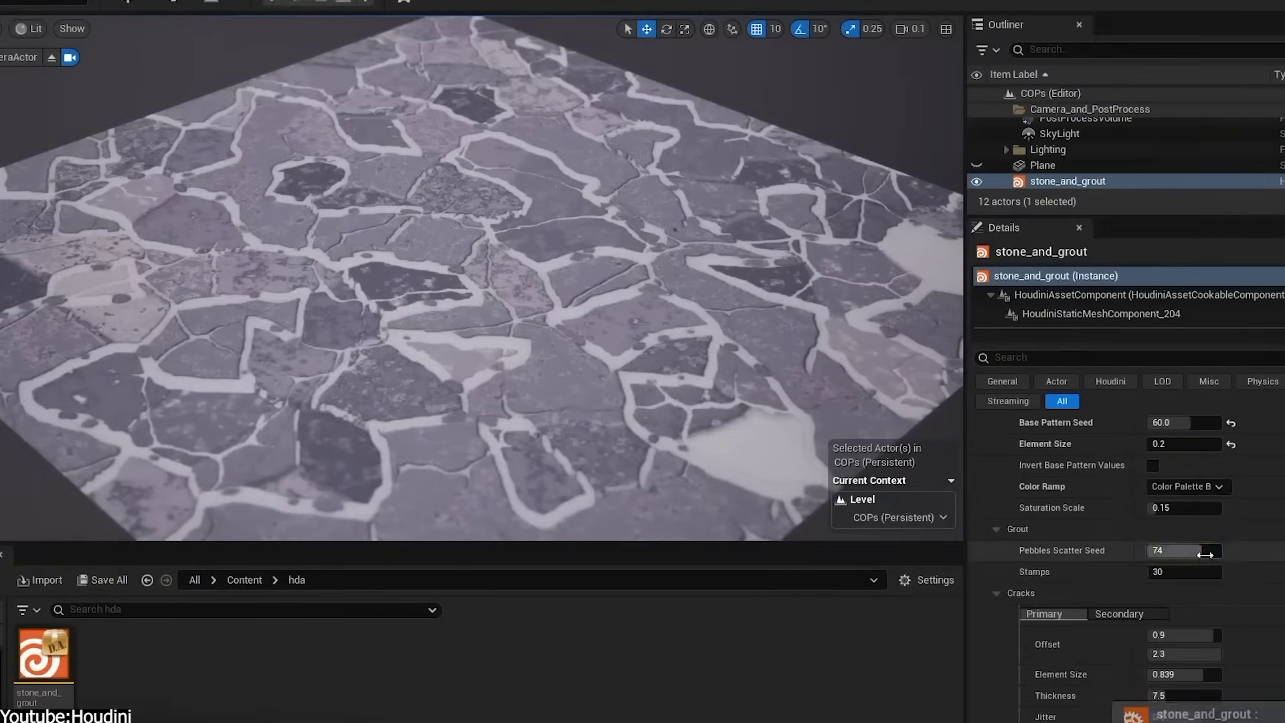
- Drag the Pebbles Scatter Seed field to 1 to reseed the paving texture
{"action": "left_click_drag", "start_coordinate": [1204, 554], "coordinate": [1202, 554]}
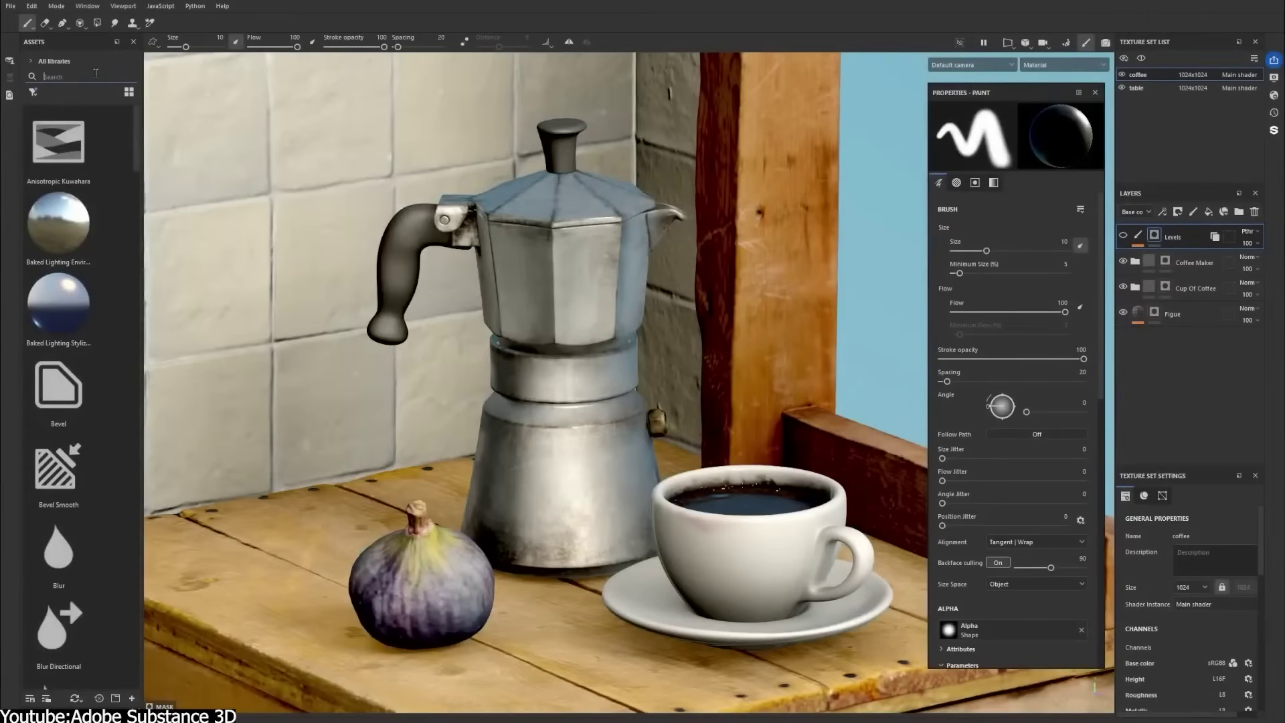
- Add the Stylization filter to the Layers stack and select it
{"action": "type", "text": "li"}
{"action": "left_click_drag", "start_coordinate": [59, 468], "coordinate": [1180, 230]}
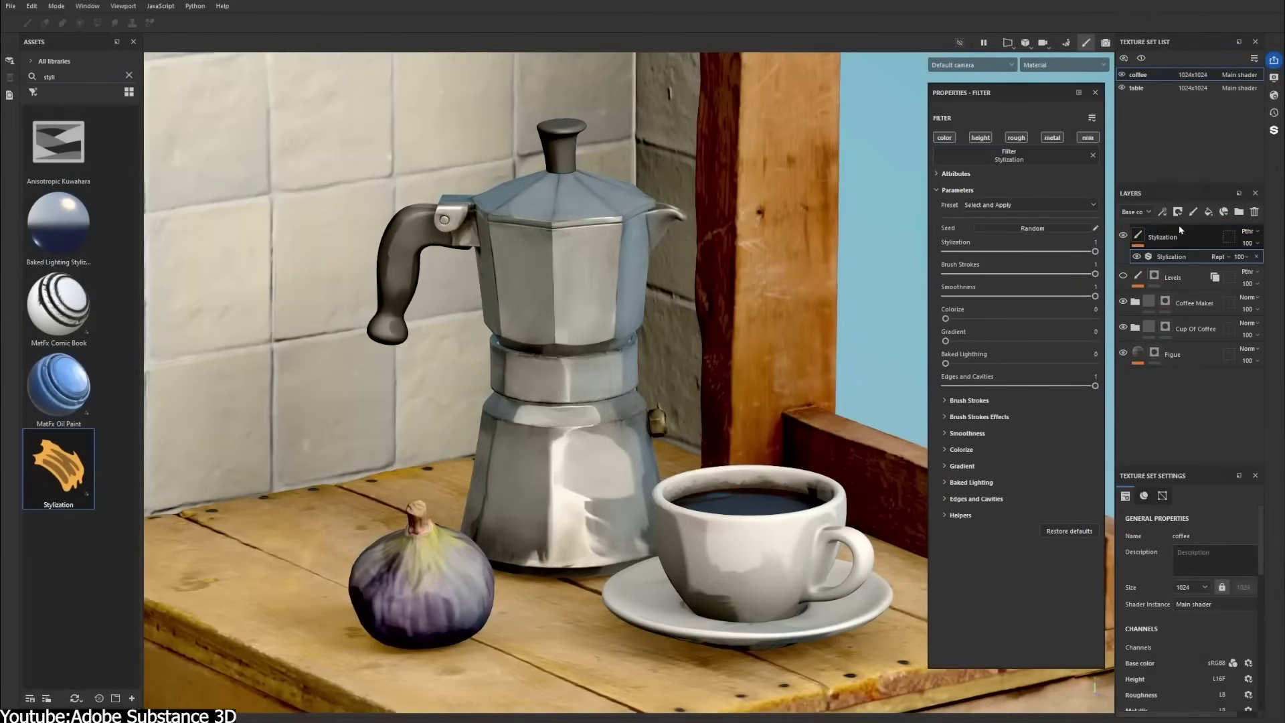
{"action": "left_click", "coordinate": [1180, 234]}
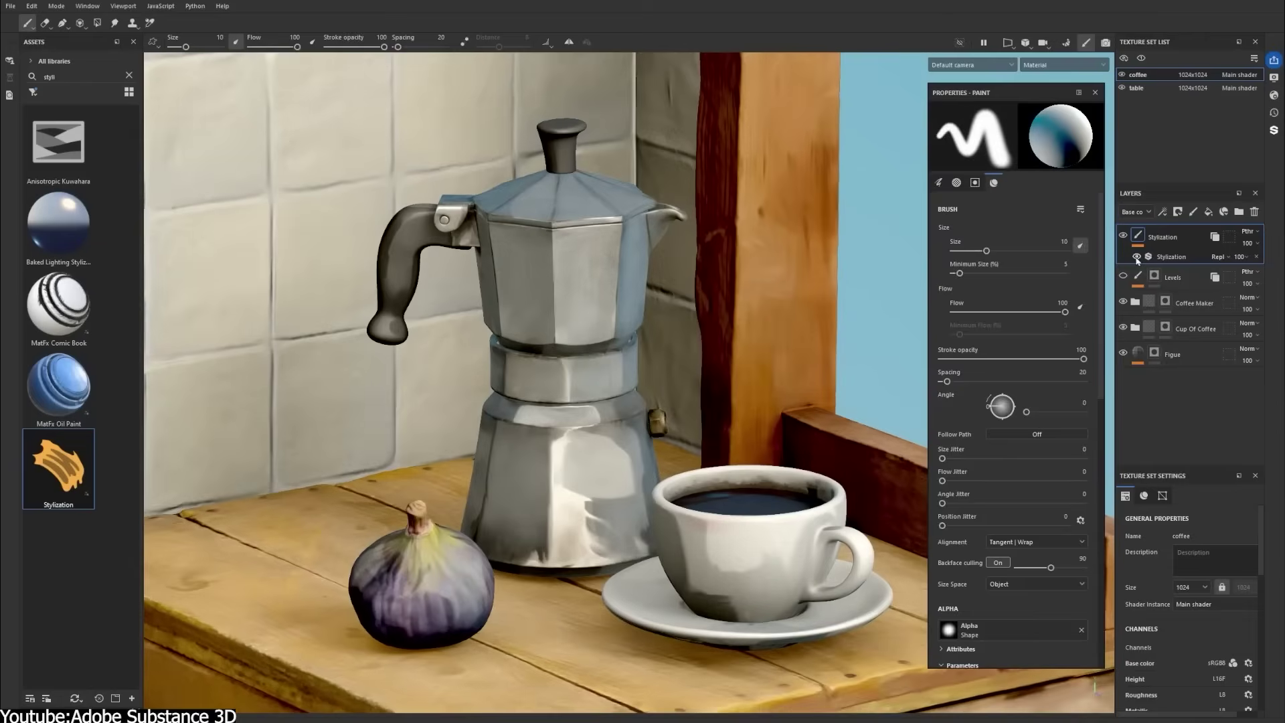
- Give Stylization a black mask with Color Selection, picking colours from the ID map
{"action": "right_click", "coordinate": [1137, 260]}
{"action": "left_click", "coordinate": [1078, 246]}
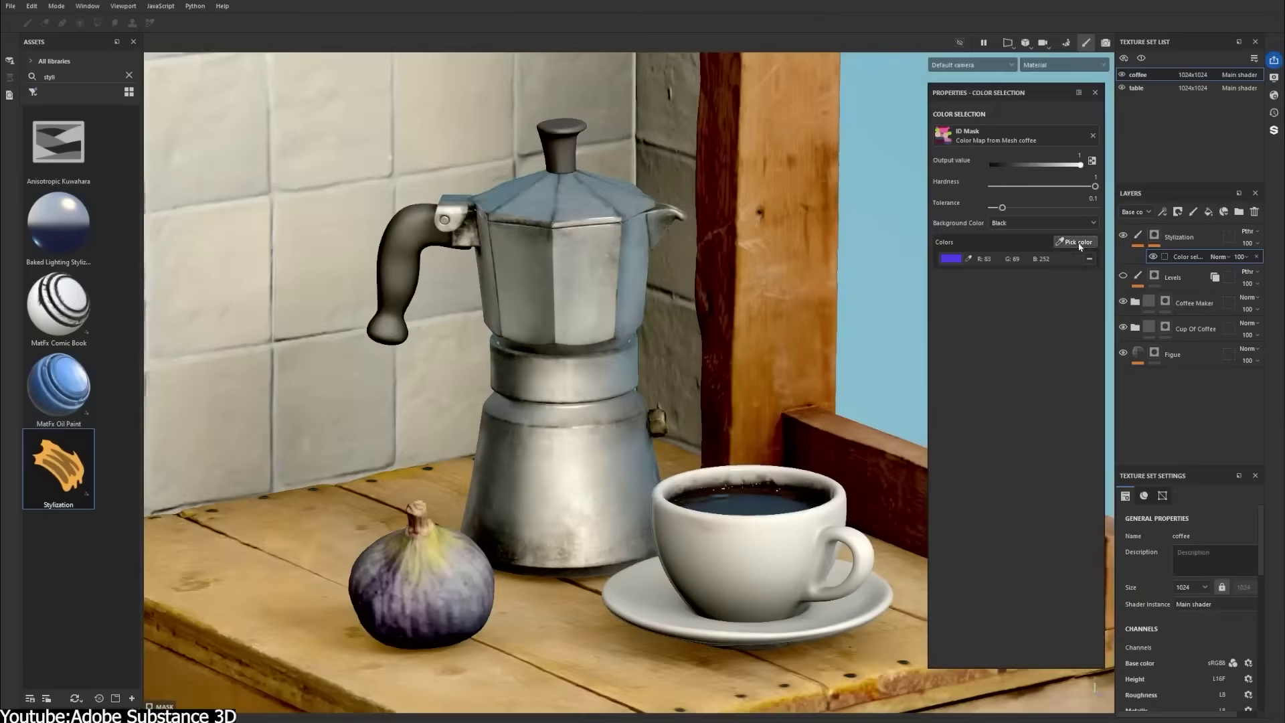
{"action": "left_click", "coordinate": [1079, 242]}
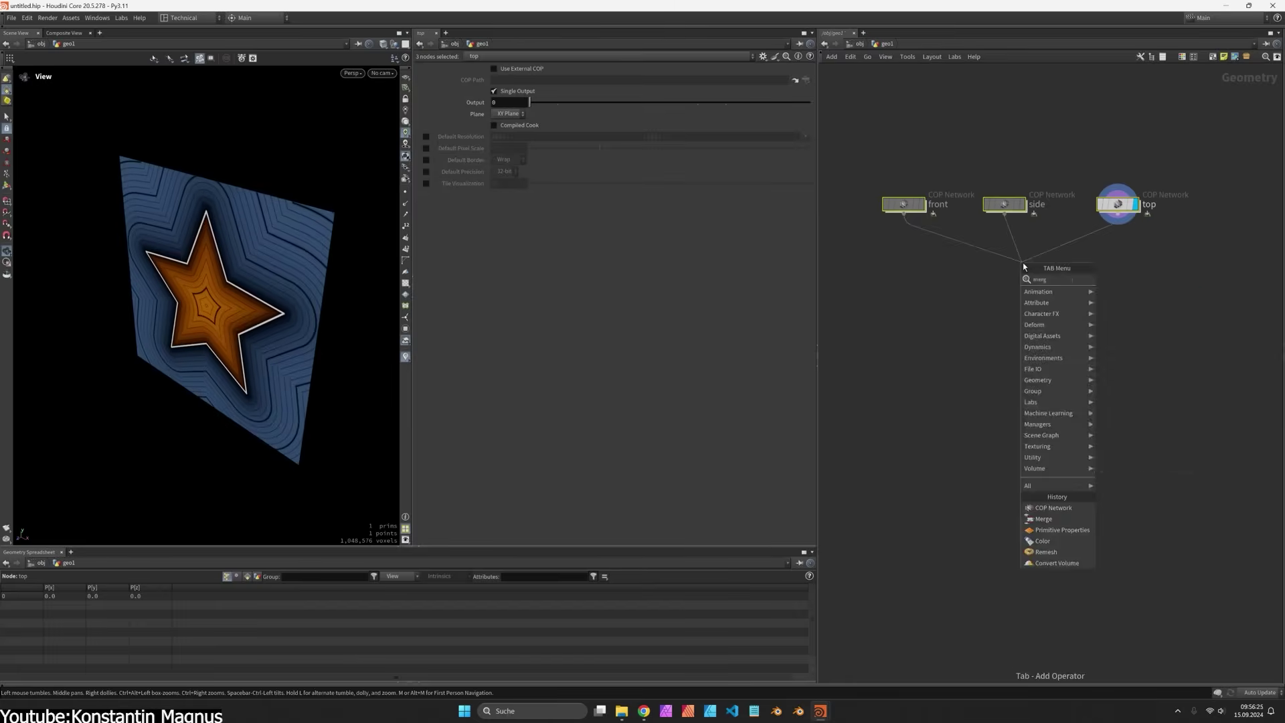
{"action": "key", "text": "Return"}
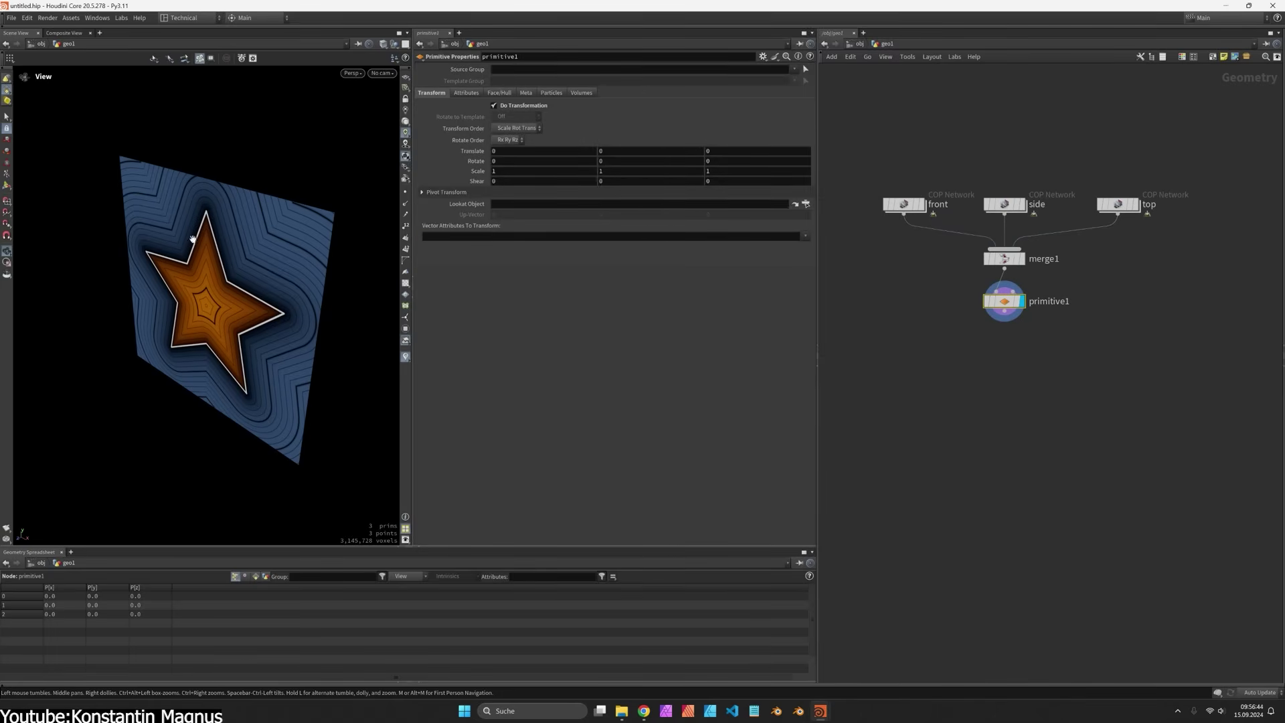
- Place a Volume node below the rotated merged planes with Initial Value 1
{"action": "mouse_move", "coordinate": [1012, 208]}
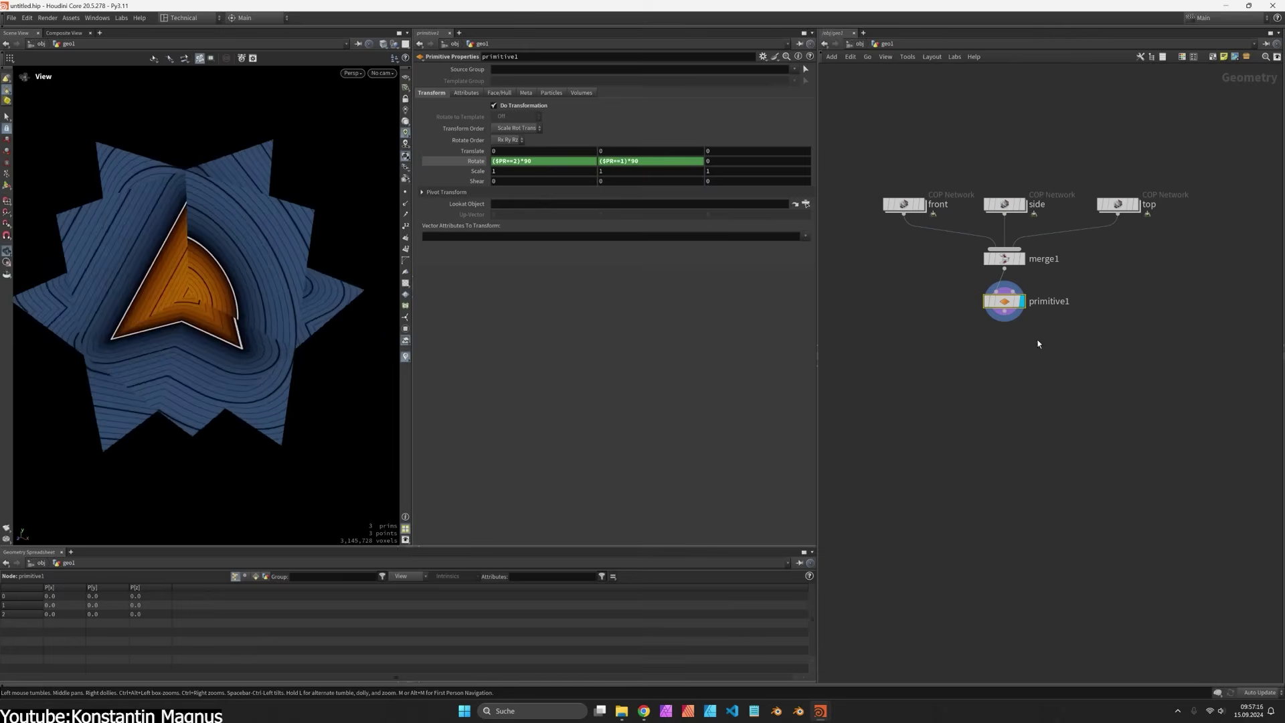
{"action": "key", "text": "Tab"}
{"action": "type", "text": "volume"}
{"action": "key", "text": "Return"}
{"action": "left_click", "coordinate": [903, 357]}
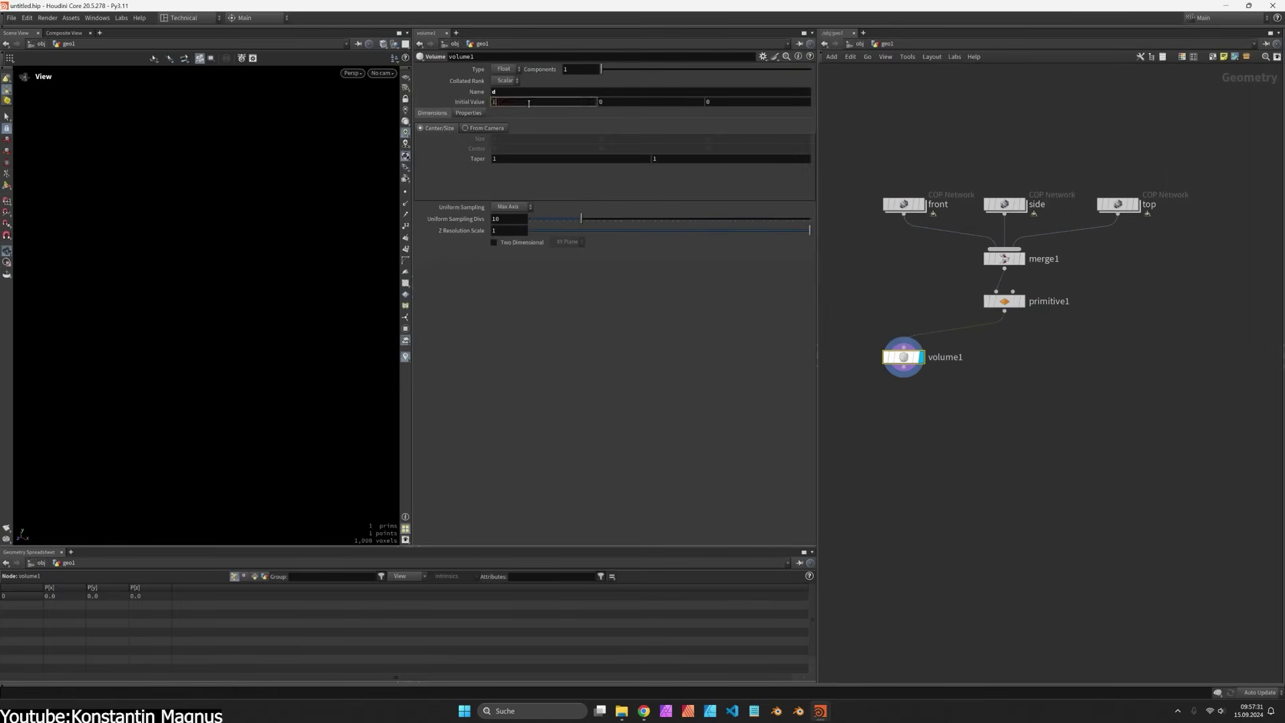
{"action": "key", "text": "Return"}
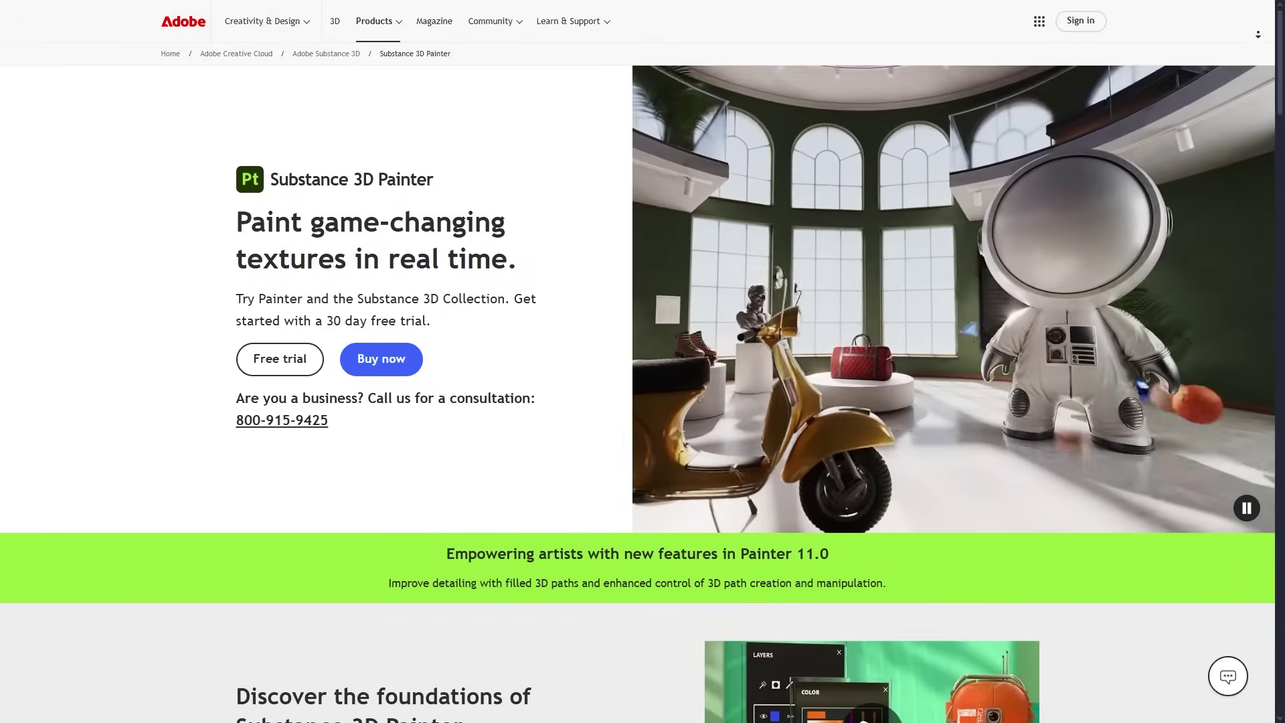
- Scroll down through the Substance 3D Painter product page
{"action": "scroll", "coordinate": [637, 393], "scroll_direction": "down", "scroll_amount": 3}
{"action": "scroll", "coordinate": [637, 393], "scroll_direction": "down", "scroll_amount": 5}
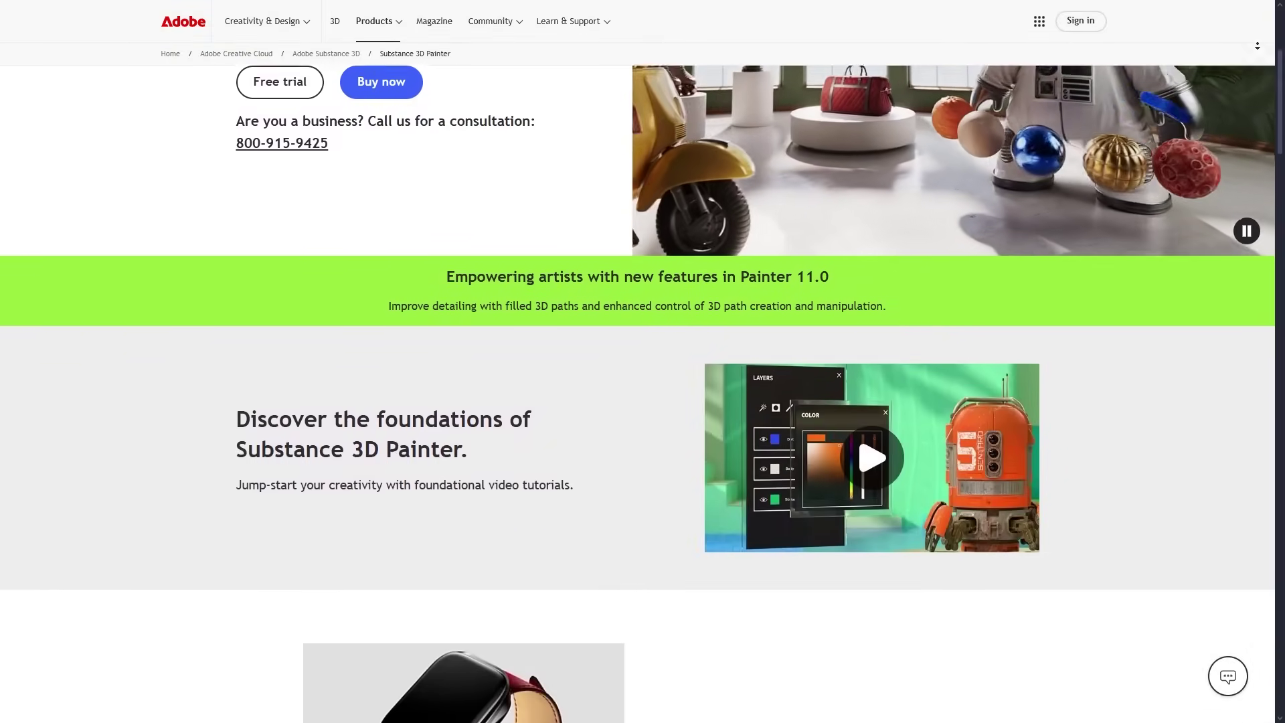
{"action": "scroll", "coordinate": [637, 394], "scroll_direction": "down", "scroll_amount": 5}
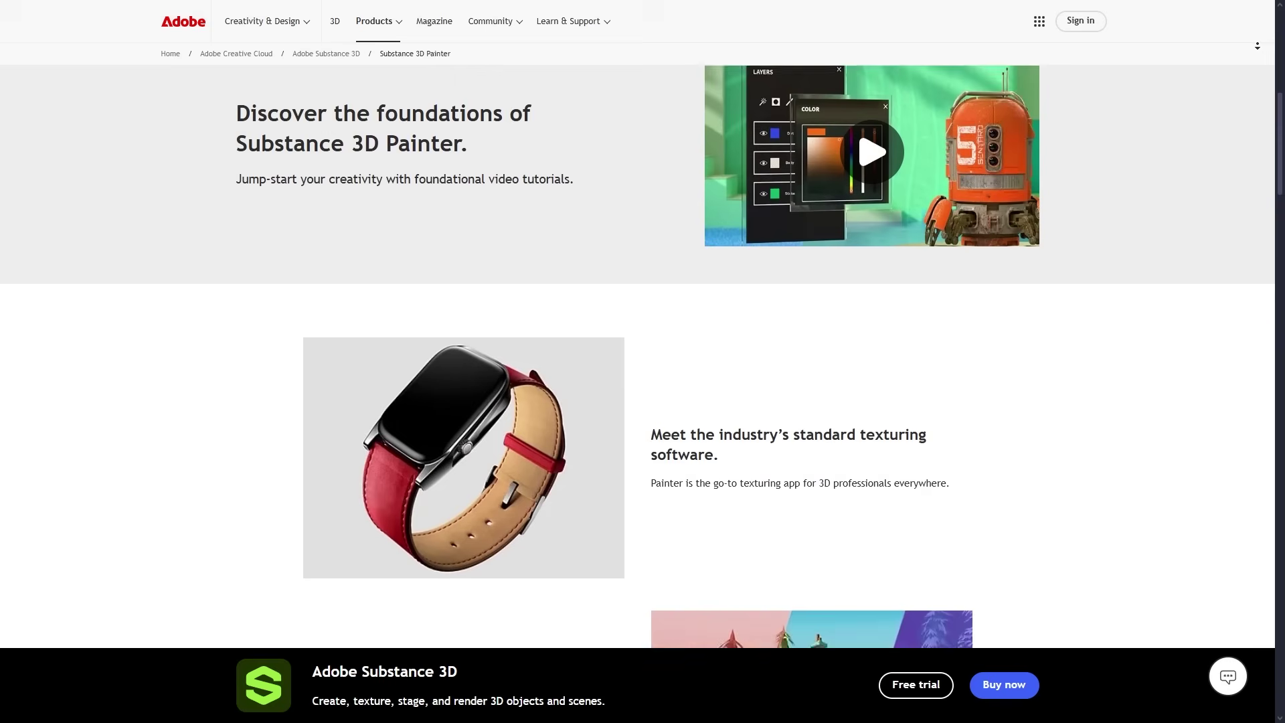
{"action": "scroll", "coordinate": [637, 394], "scroll_direction": "down", "scroll_amount": 5}
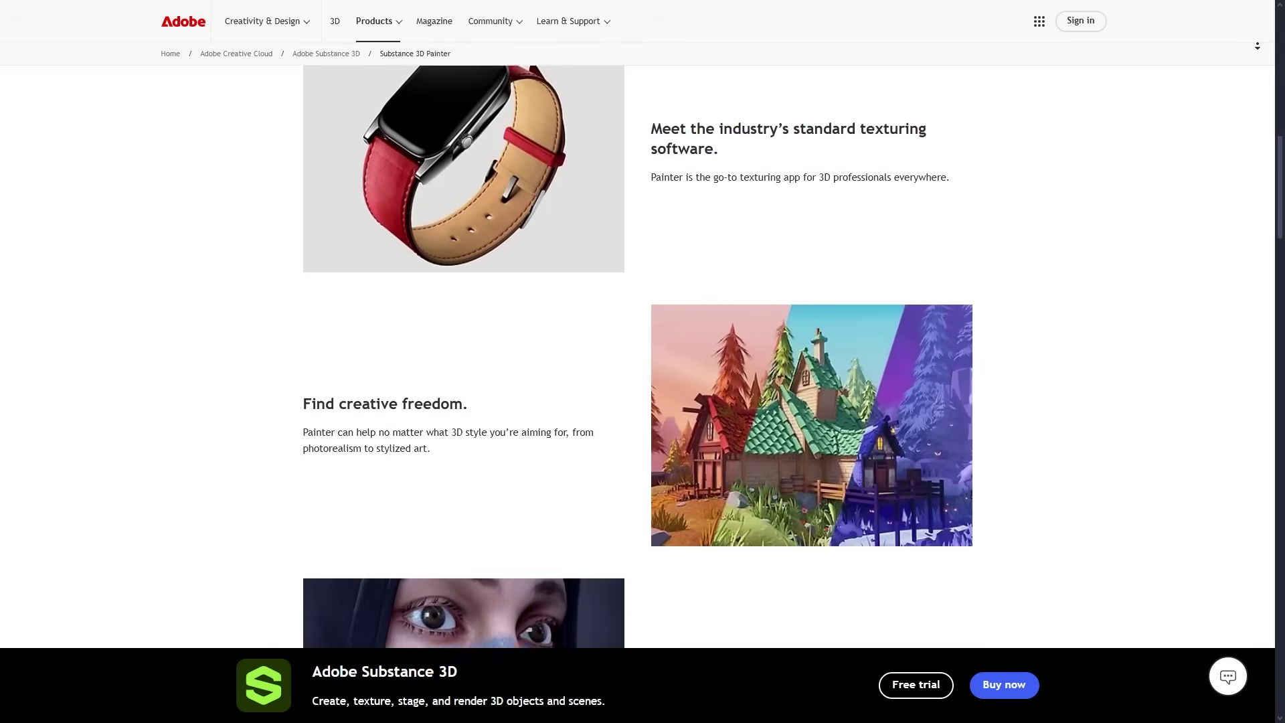
{"action": "scroll", "coordinate": [637, 393], "scroll_direction": "down", "scroll_amount": 2}
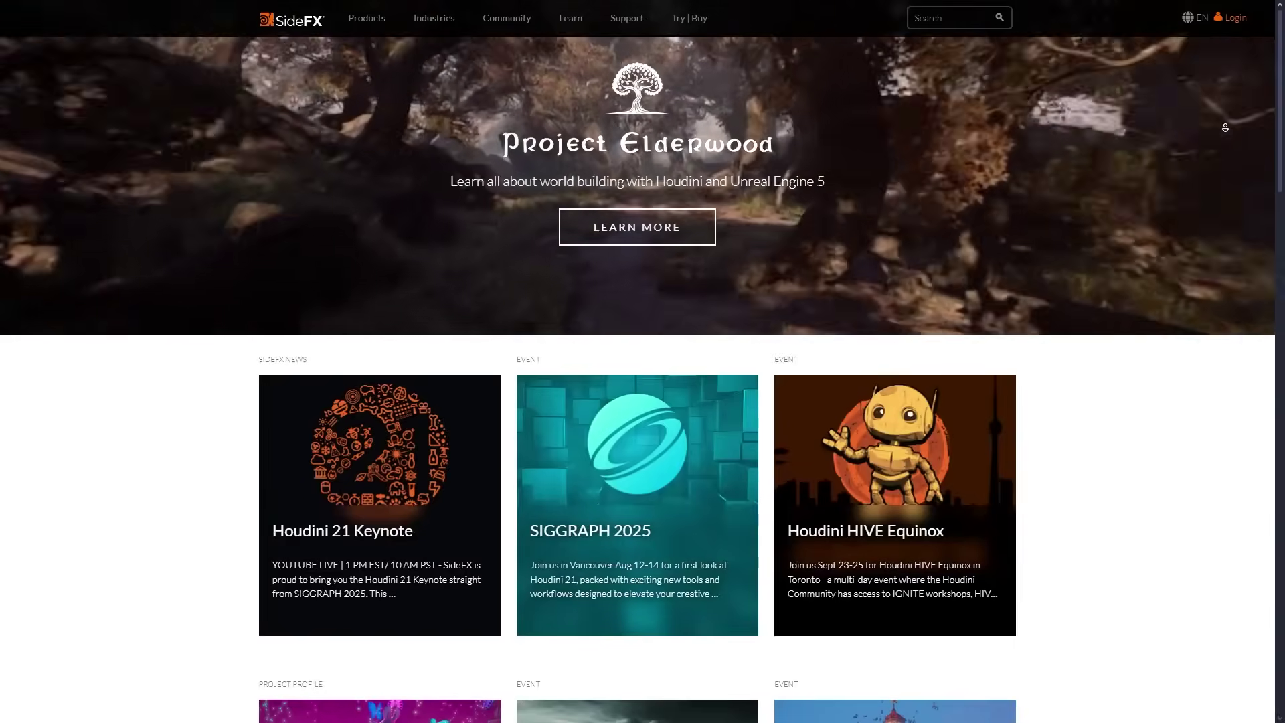
- Open Buy Houdini and review Commercial prices from Houdini Core down to Houdini Engine
{"action": "middle_click", "coordinate": [1223, 148]}
{"action": "left_click", "coordinate": [676, 76]}
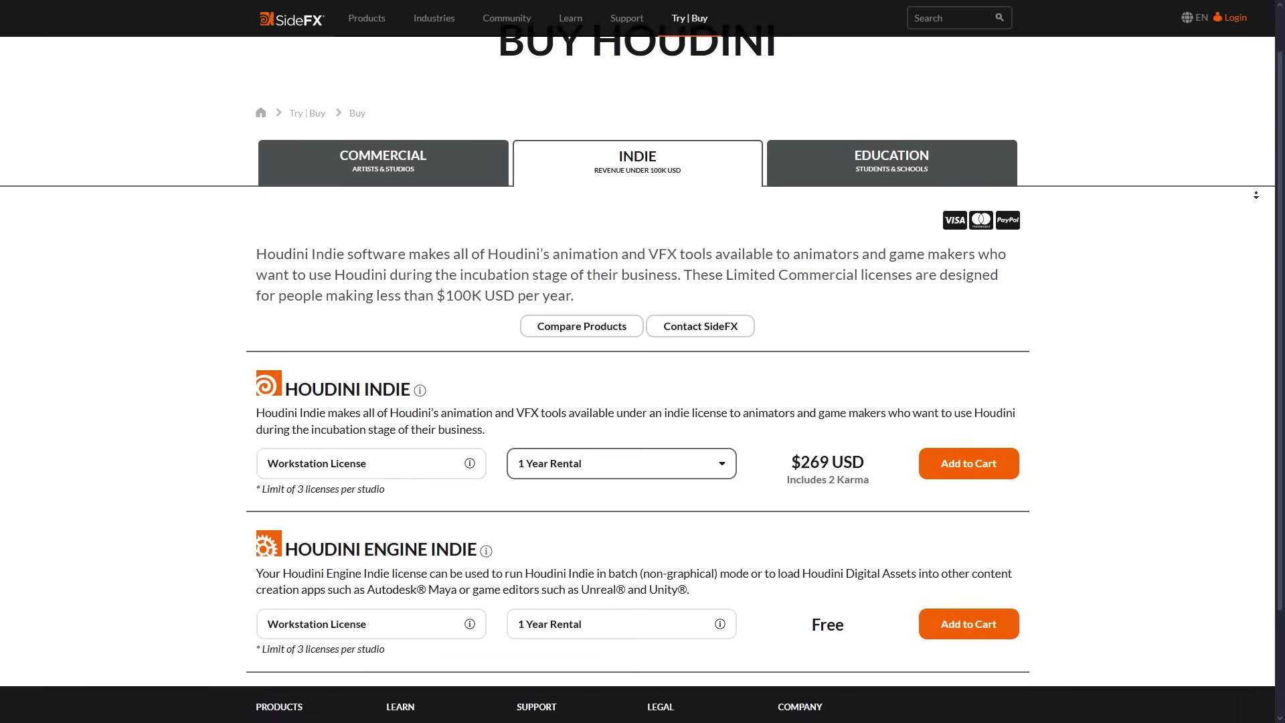
{"action": "middle_click", "coordinate": [1258, 199]}
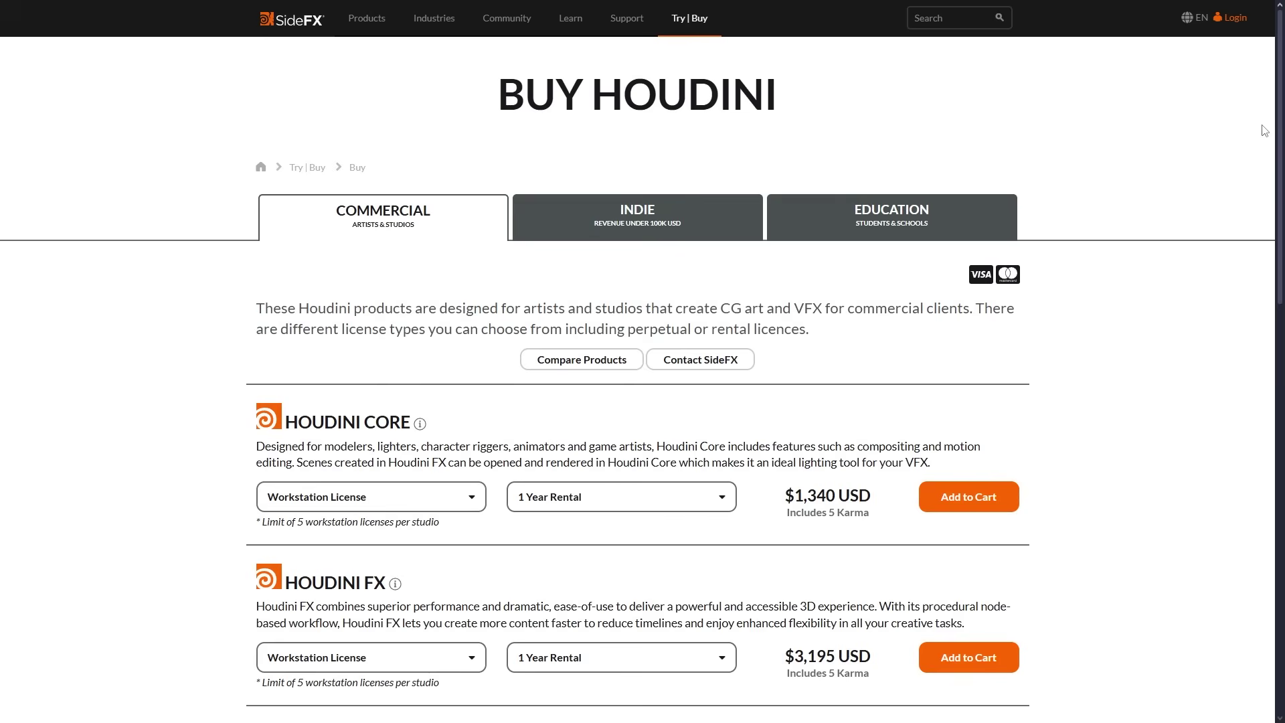
{"action": "middle_click", "coordinate": [1251, 115]}
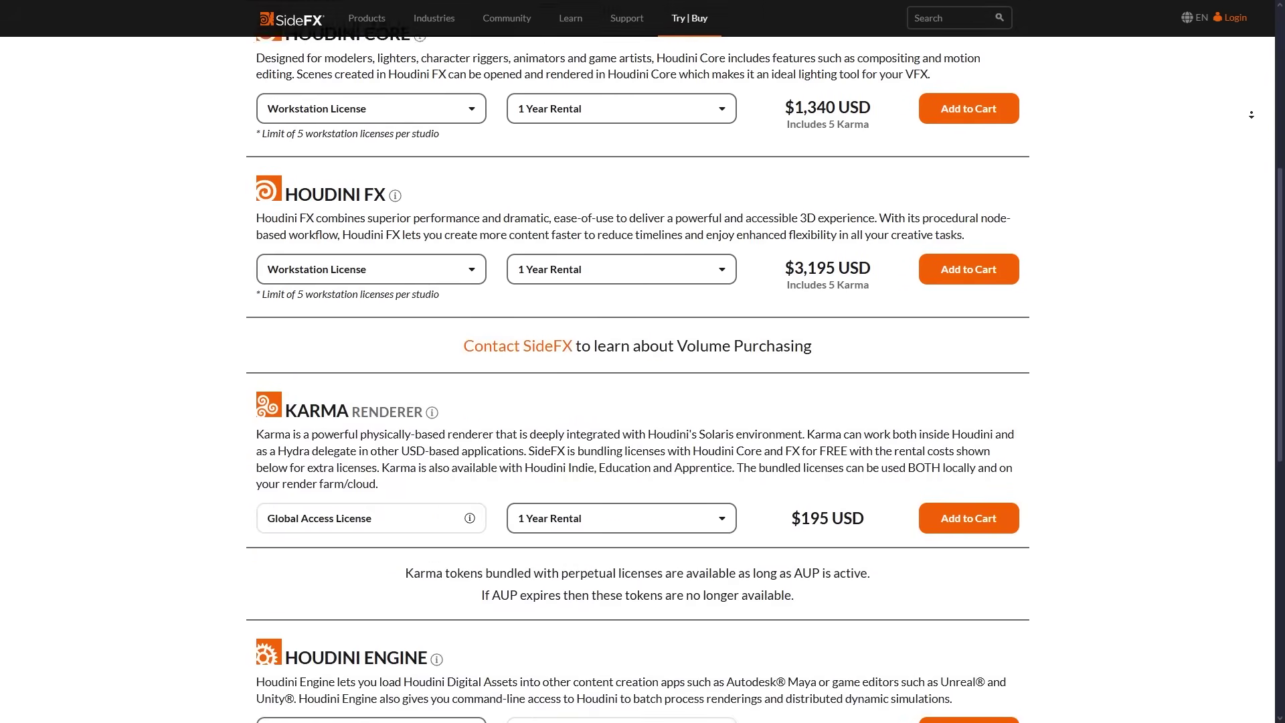
{"action": "left_click", "coordinate": [1253, 118]}
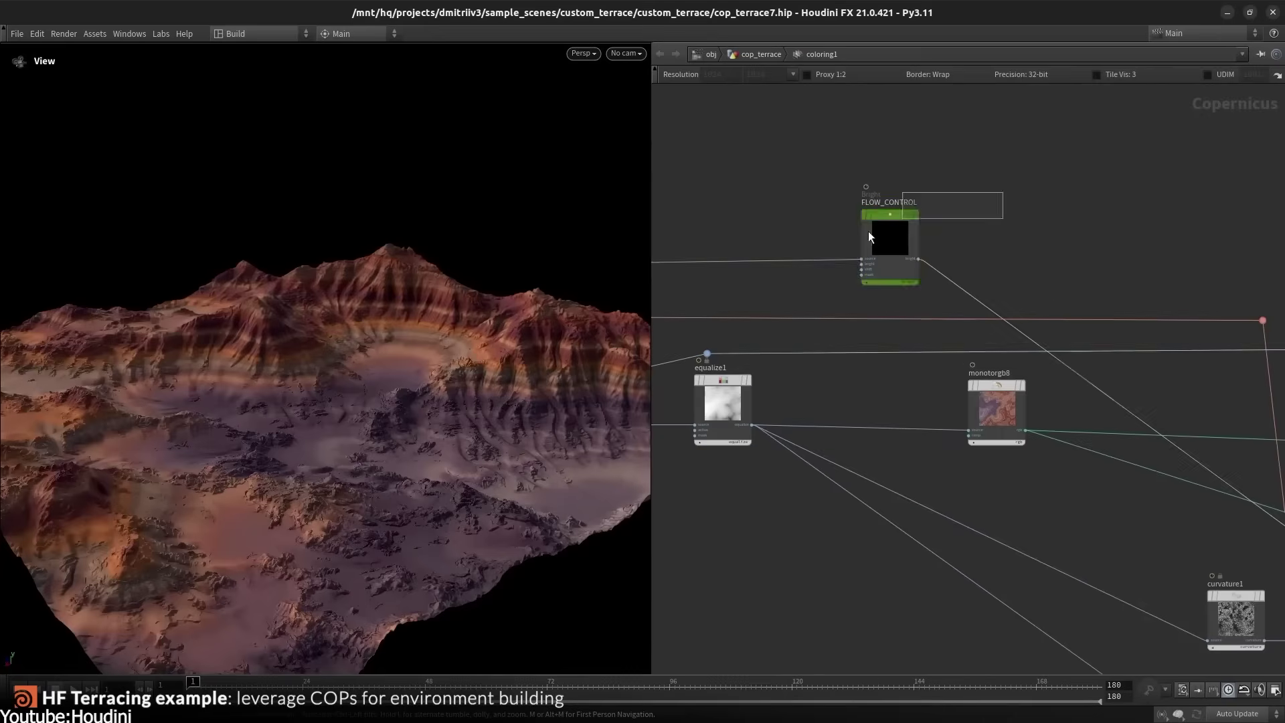
- Open the FLOW_CONTROL parameters and nudge a value with the value ladder
{"action": "key", "text": "p"}
{"action": "middle_click_drag", "start_coordinate": [1122, 194], "coordinate": [1132, 195]}
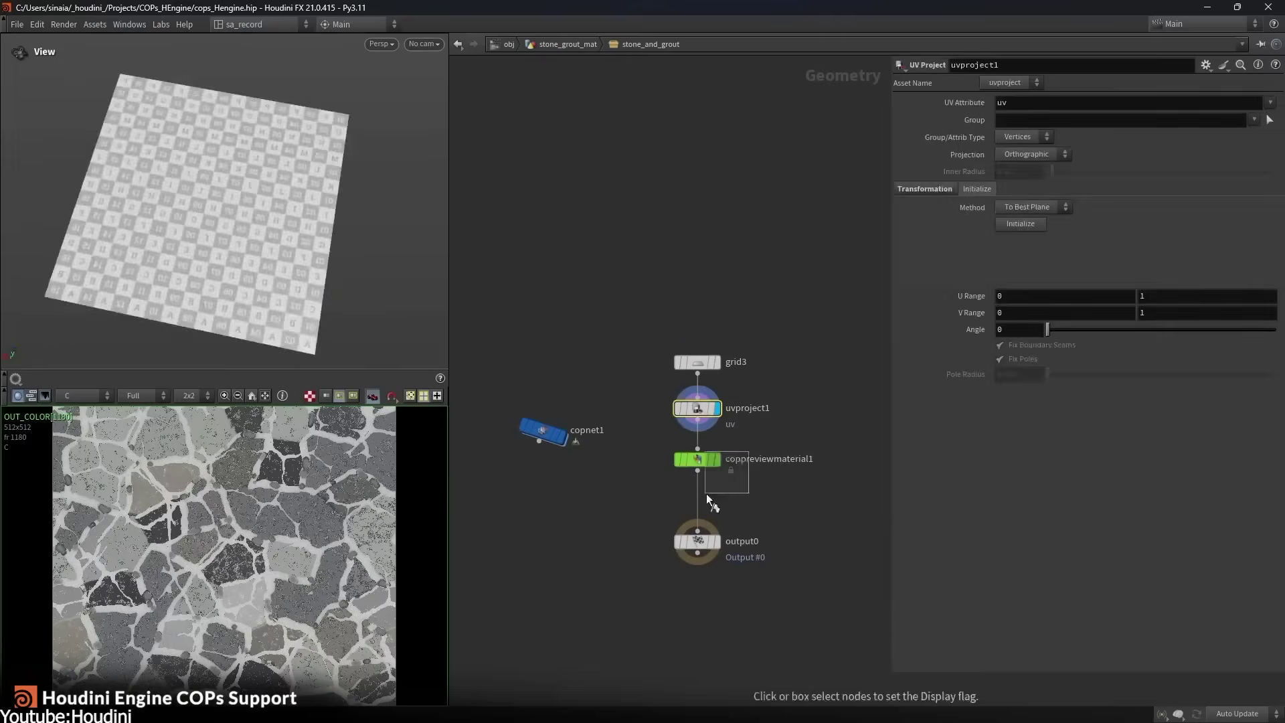
- Show the COP preview material and set Element Size 0.2, Pebbles Scatter Seed 1, Stamps 30
{"action": "left_click", "coordinate": [697, 459]}
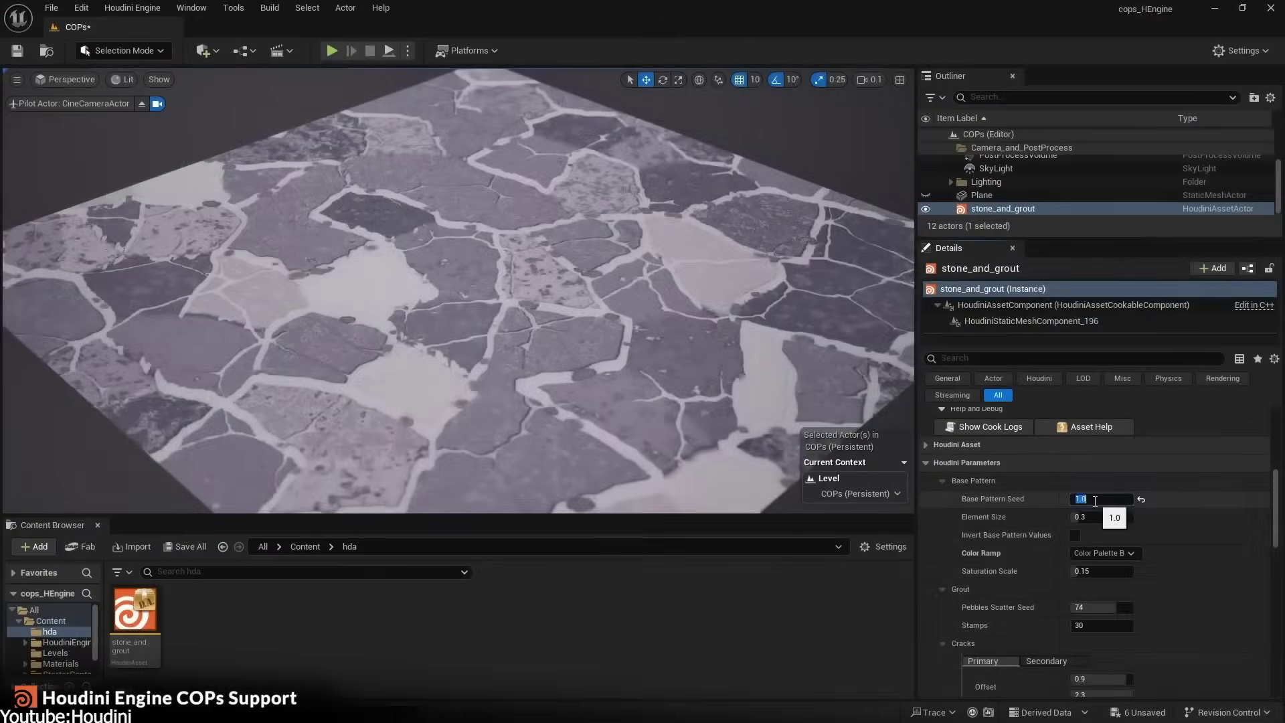
{"action": "left_click_drag", "start_coordinate": [1094, 521], "coordinate": [1081, 522]}
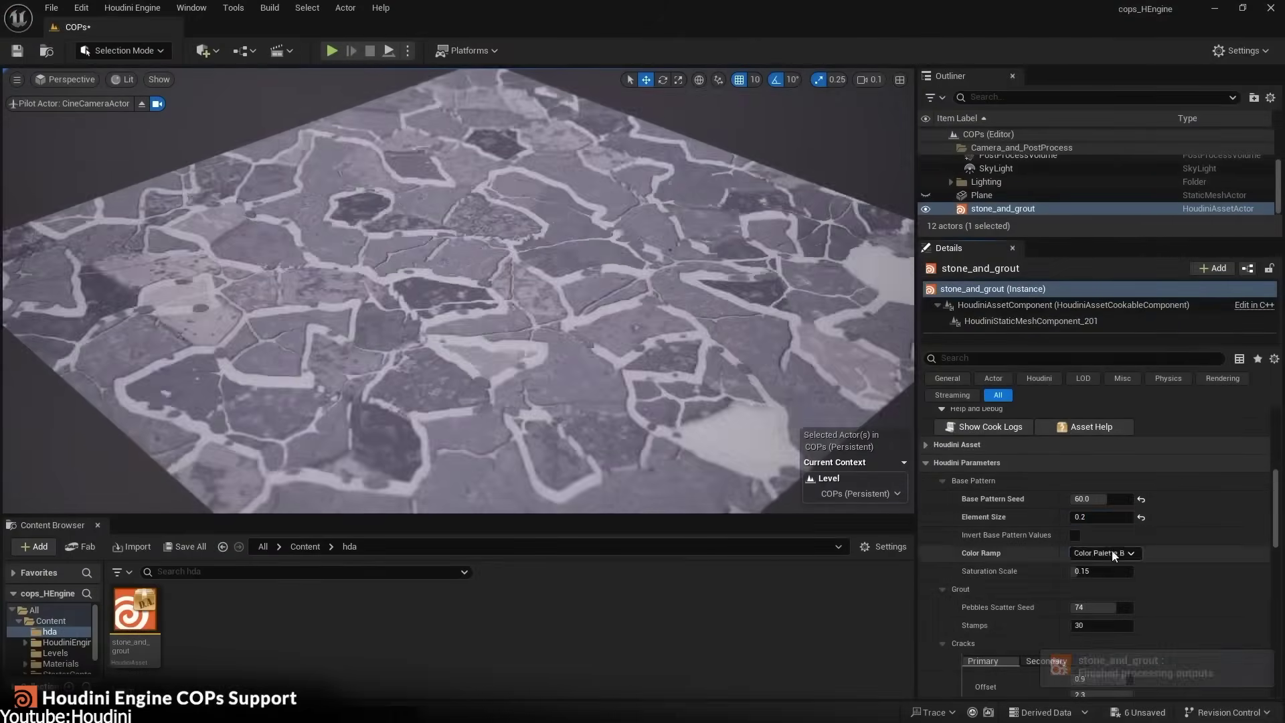
{"action": "scroll", "coordinate": [1110, 535], "scroll_direction": "down", "scroll_amount": 3}
{"action": "left_click", "coordinate": [1119, 522]}
{"action": "type", "text": "1"}
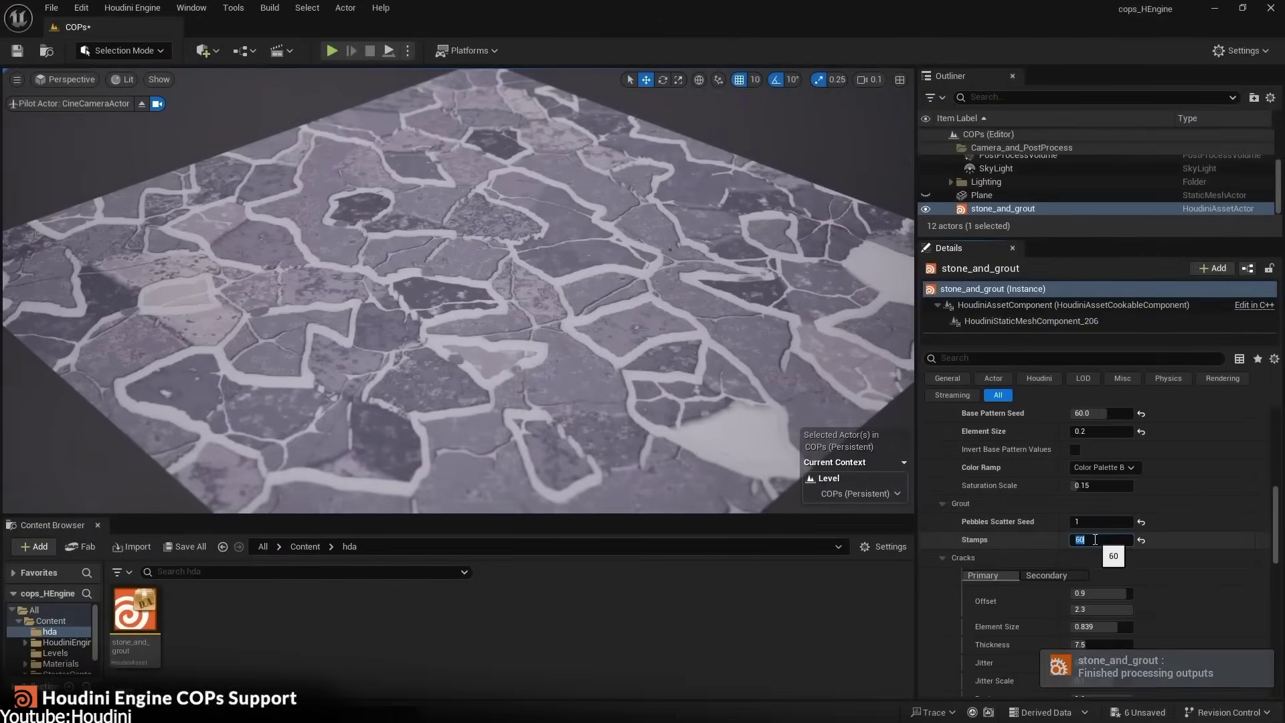
{"action": "type", "text": "30"}
{"action": "scroll", "coordinate": [1104, 556], "scroll_direction": "down", "scroll_amount": 3}
{"action": "left_click", "coordinate": [1110, 570]}
{"action": "type", "text": ".1"}
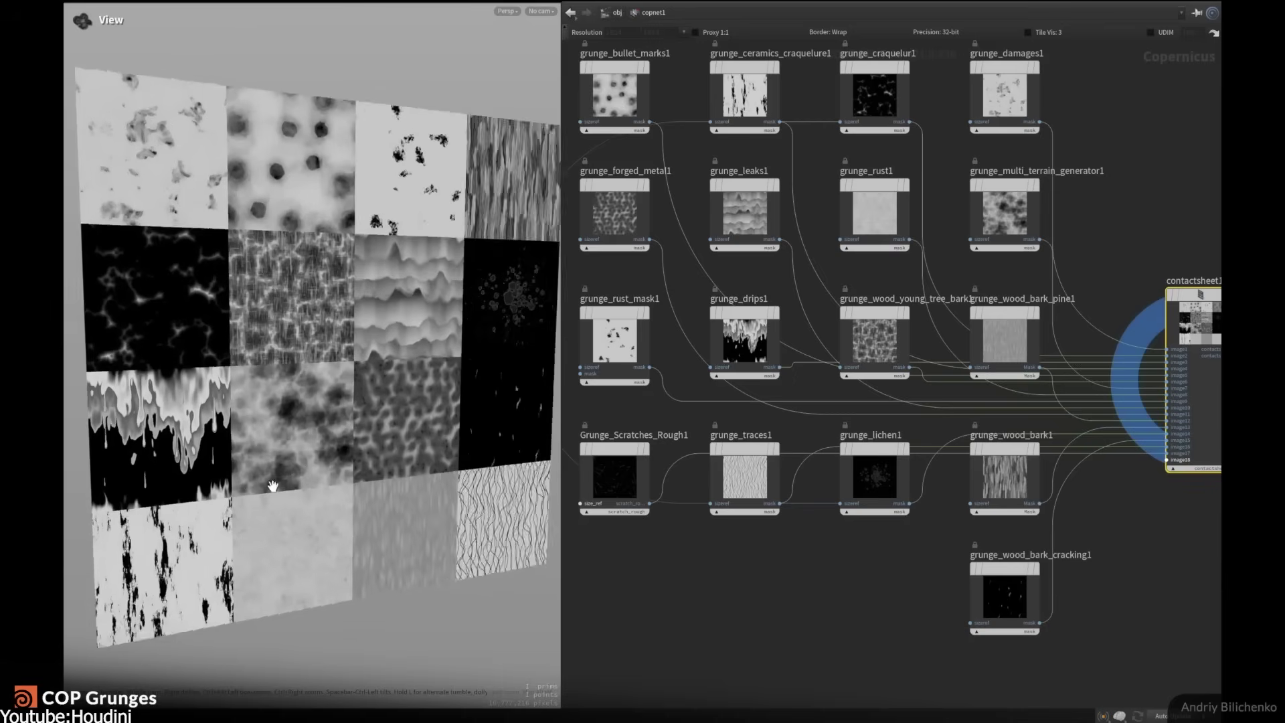
- Tumble the viewport until the grunge texture contact sheet faces the camera
{"action": "left_click_drag", "start_coordinate": [321, 462], "coordinate": [370, 468]}
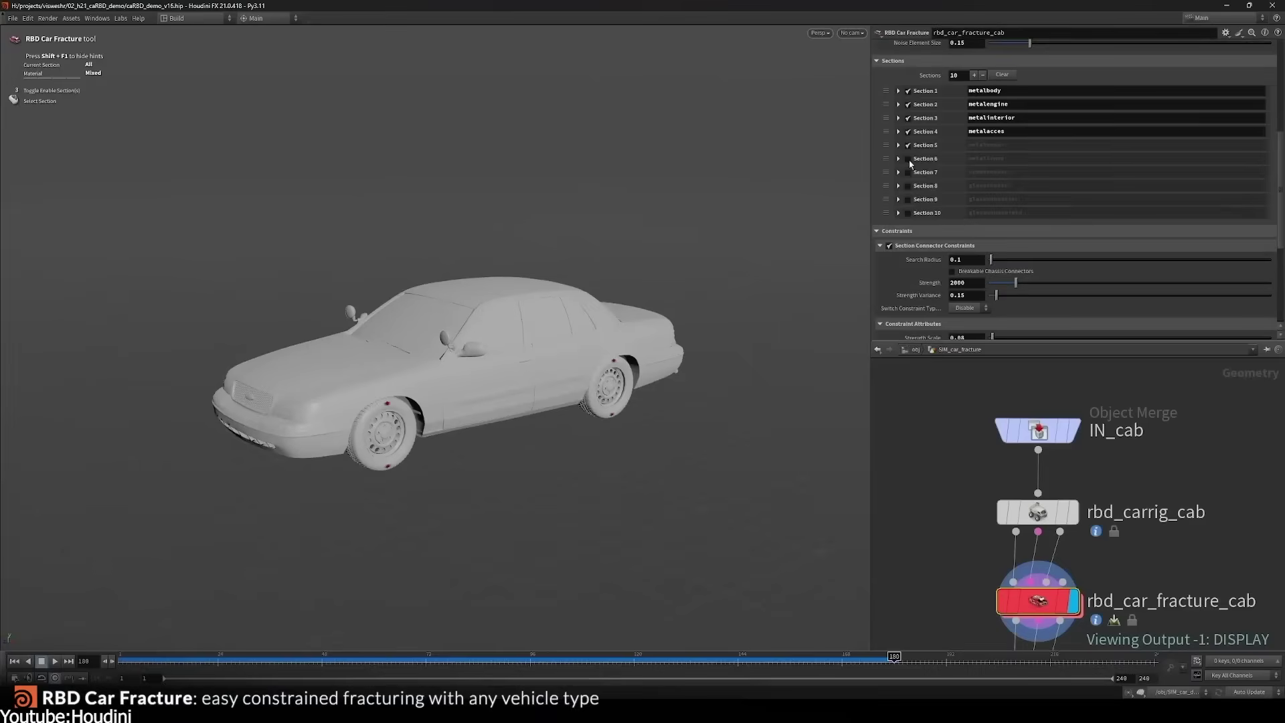
- Isolate the metalbody section in wireframe, then show constraints across all car sections
{"action": "scroll", "coordinate": [1028, 252], "scroll_direction": "up", "scroll_amount": 6}
{"action": "key", "text": "w"}
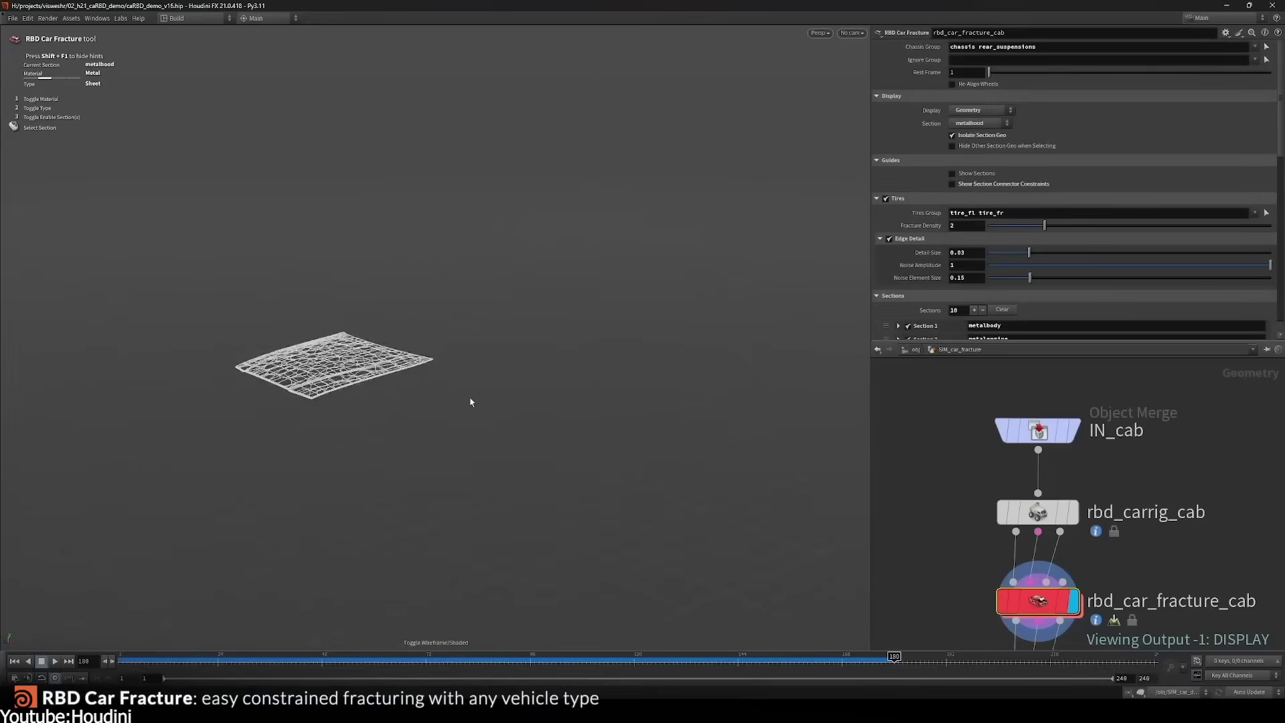
{"action": "left_click", "coordinate": [470, 402]}
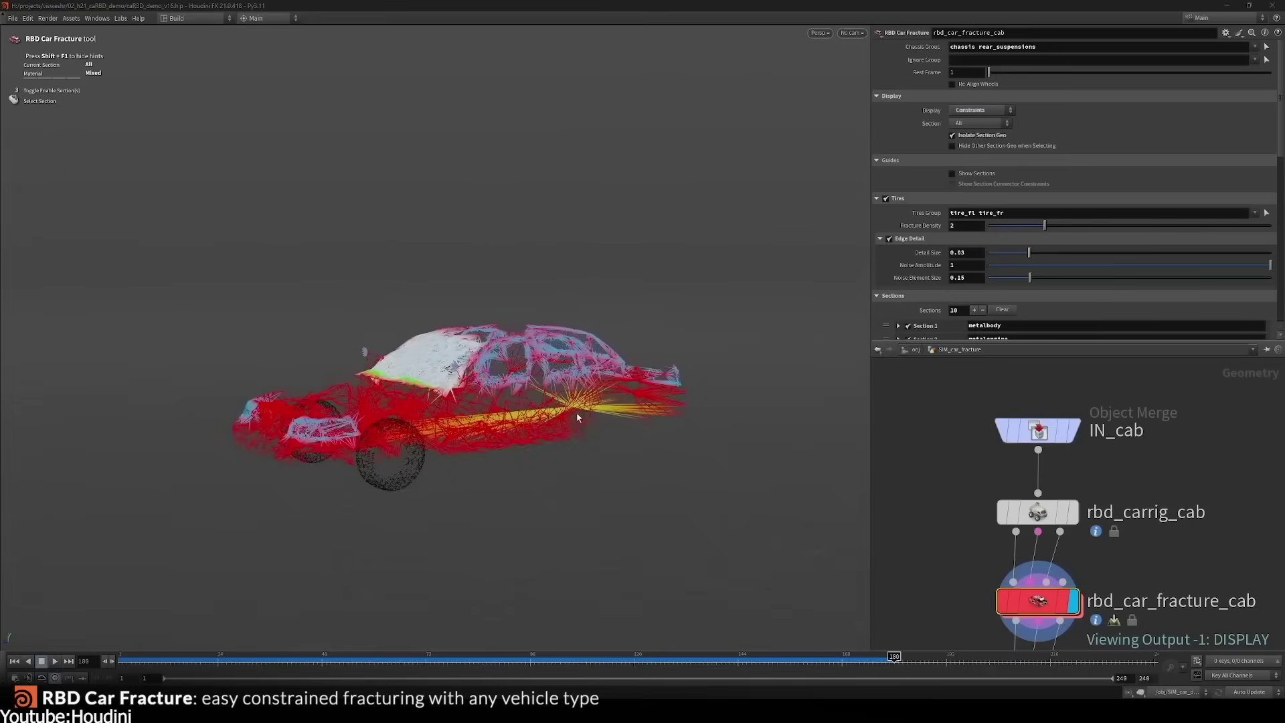